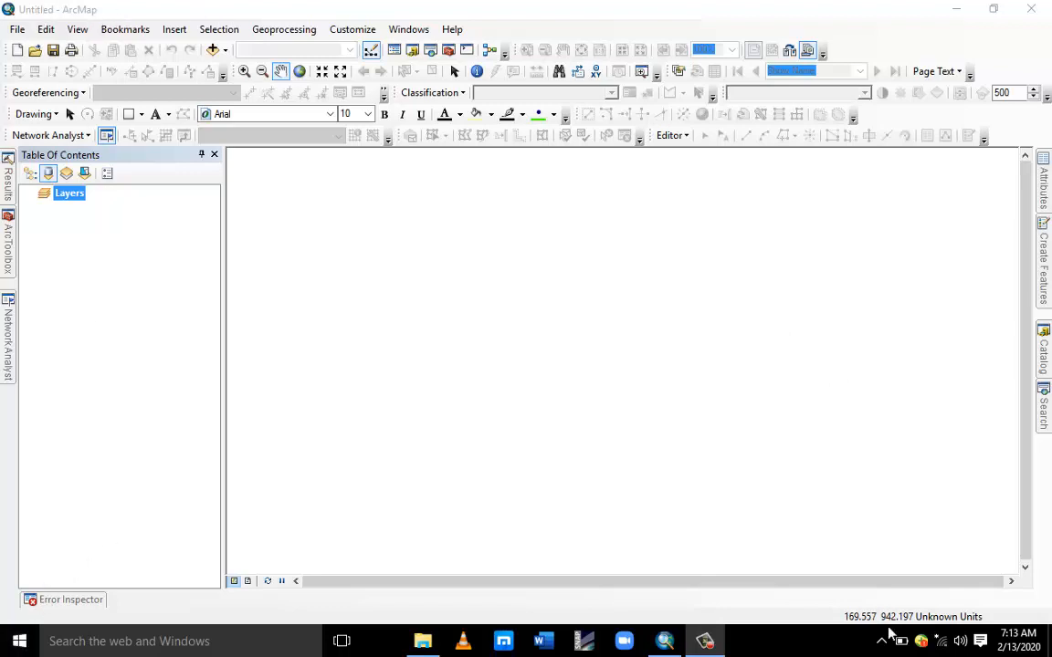
left_click(19, 643)
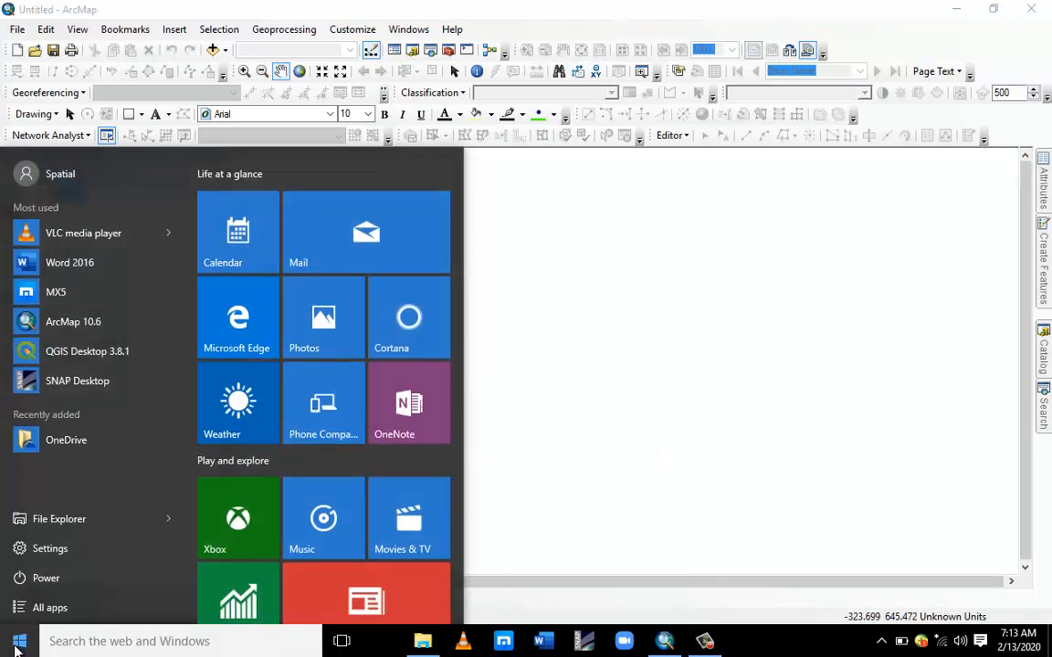
type("ar")
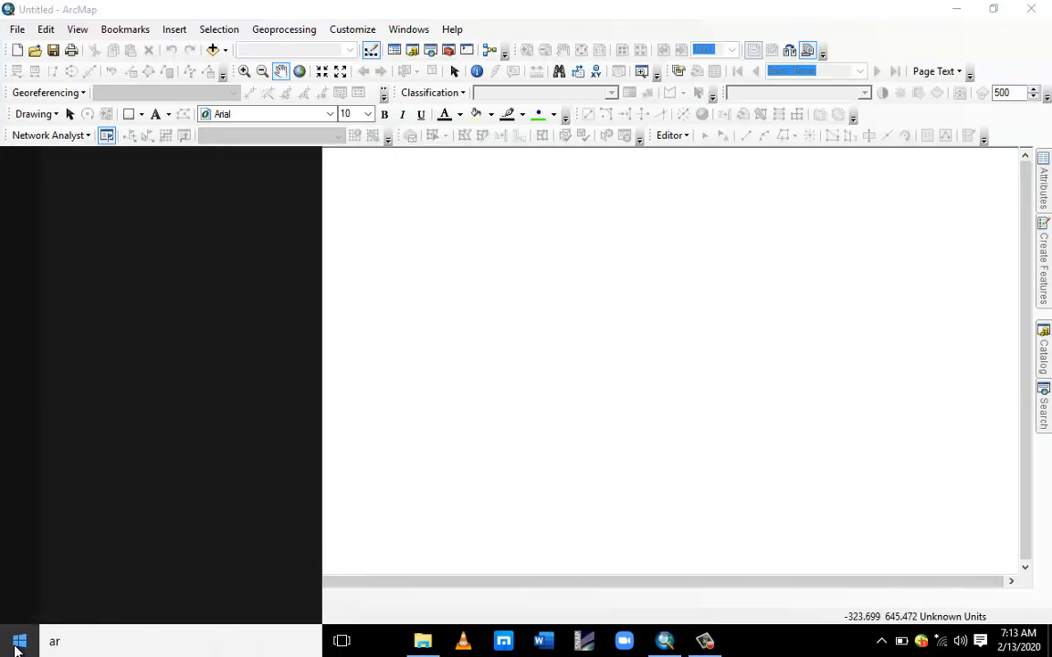
type("chi")
key("BackSpace")
key("BackSpace")
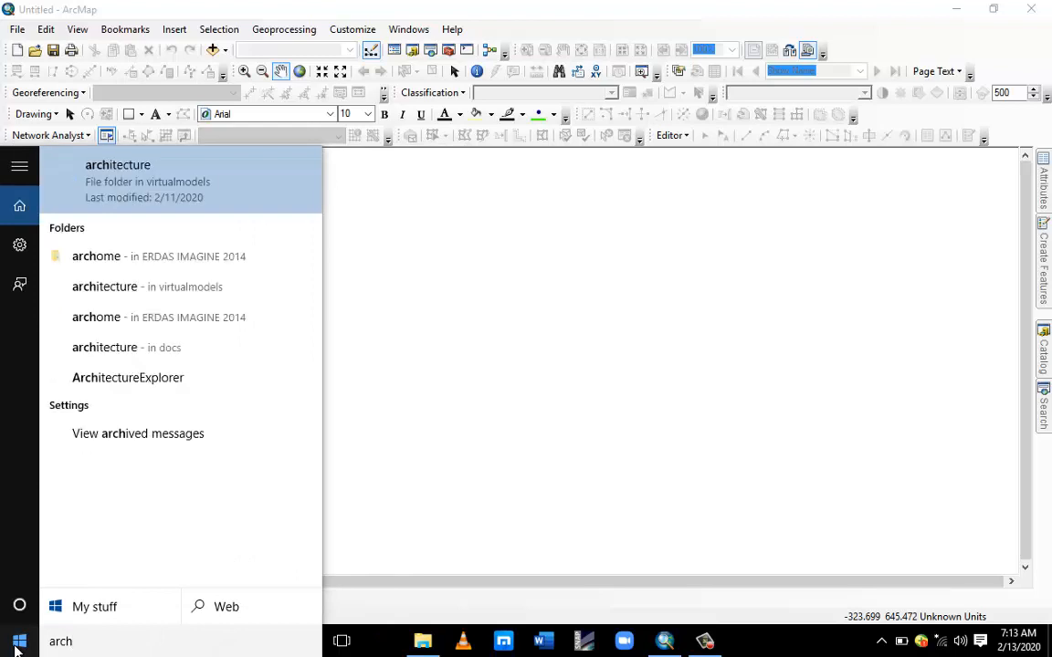
type("ma")
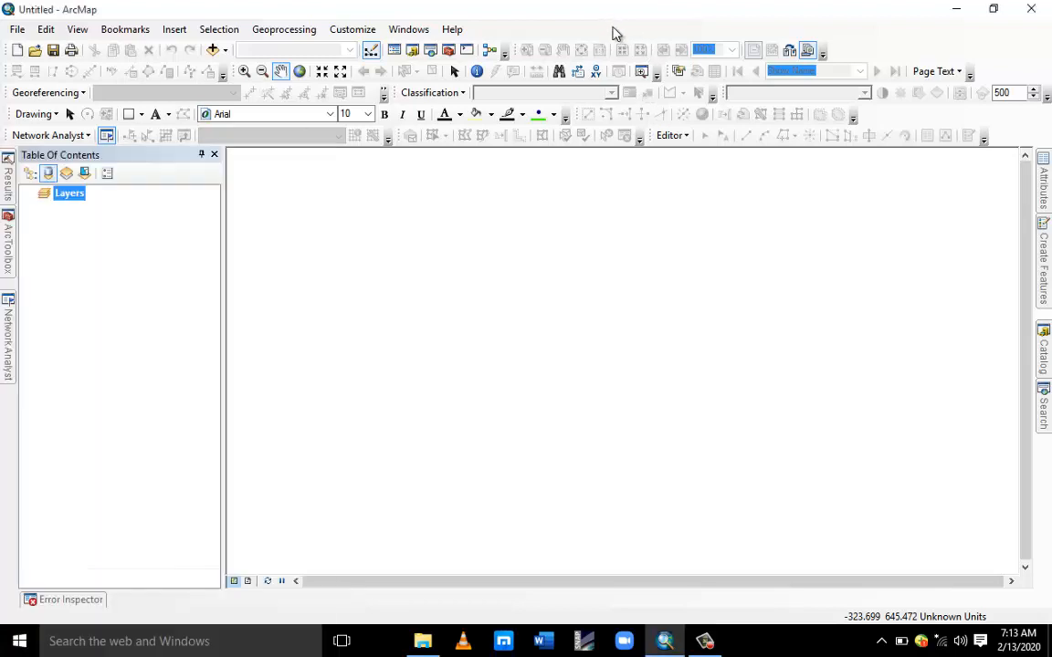
Browse to the Online GIS Training folder on Local Disk (C:) to view the training files.
left_click(423, 642)
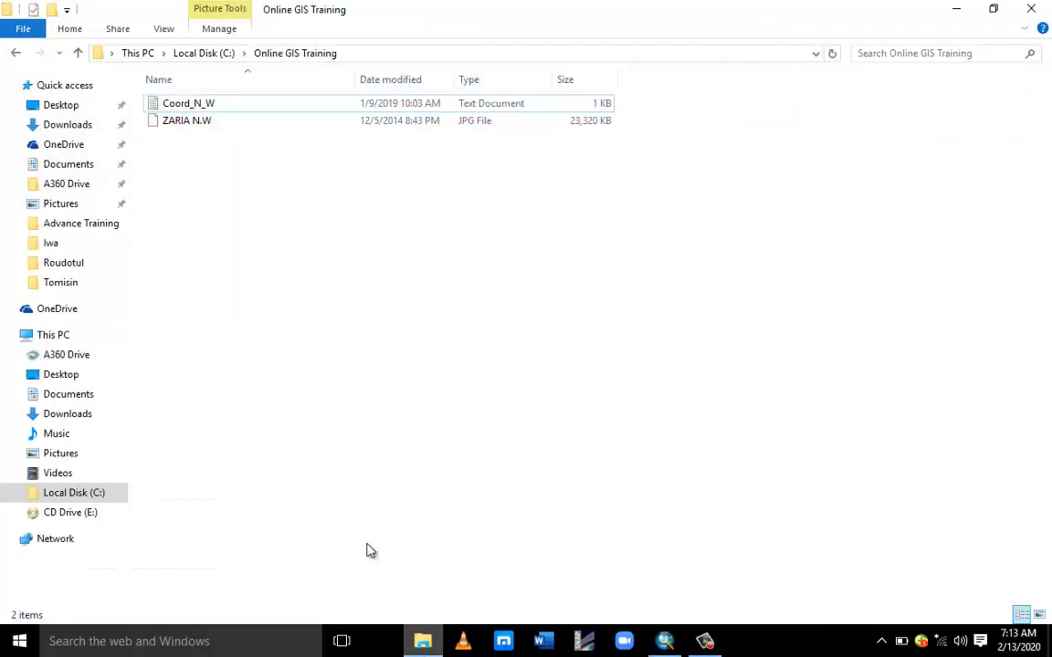
left_click(205, 53)
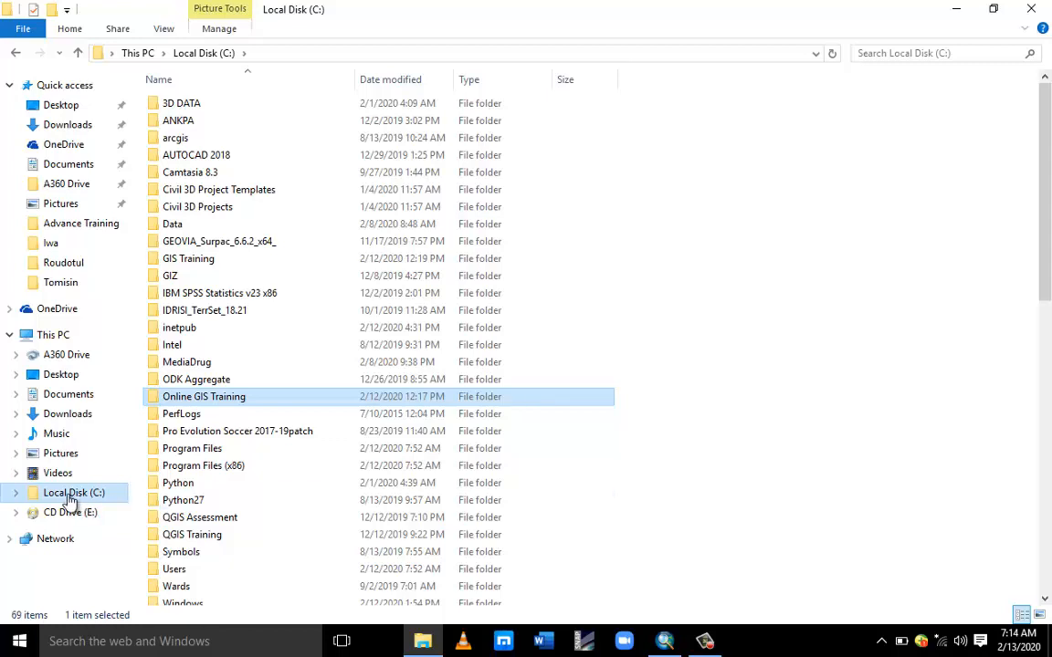
double_click(204, 400)
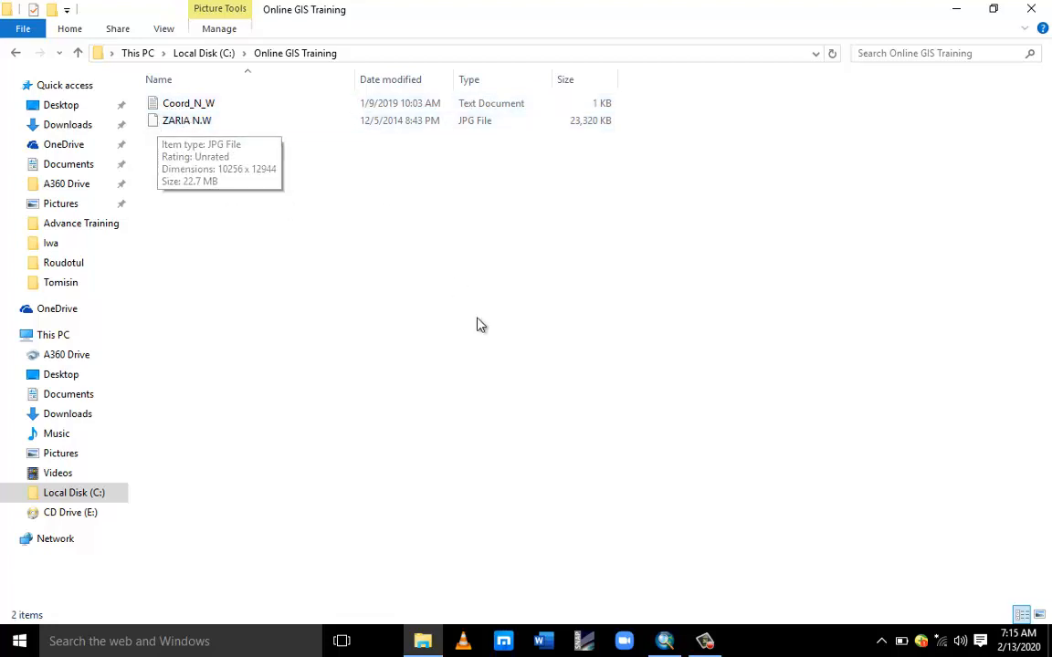
Open the data frame's coordinate system properties and expand Geographic Coordinate Systems down to the World list.
mouse_move(665, 639)
left_click(647, 575)
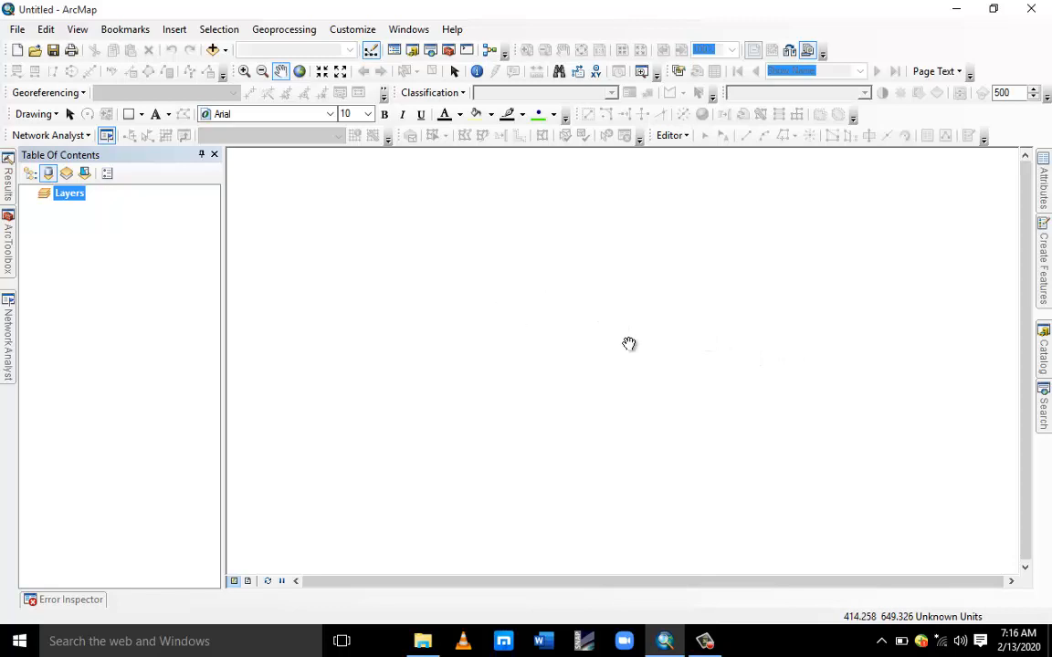
right_click(586, 299)
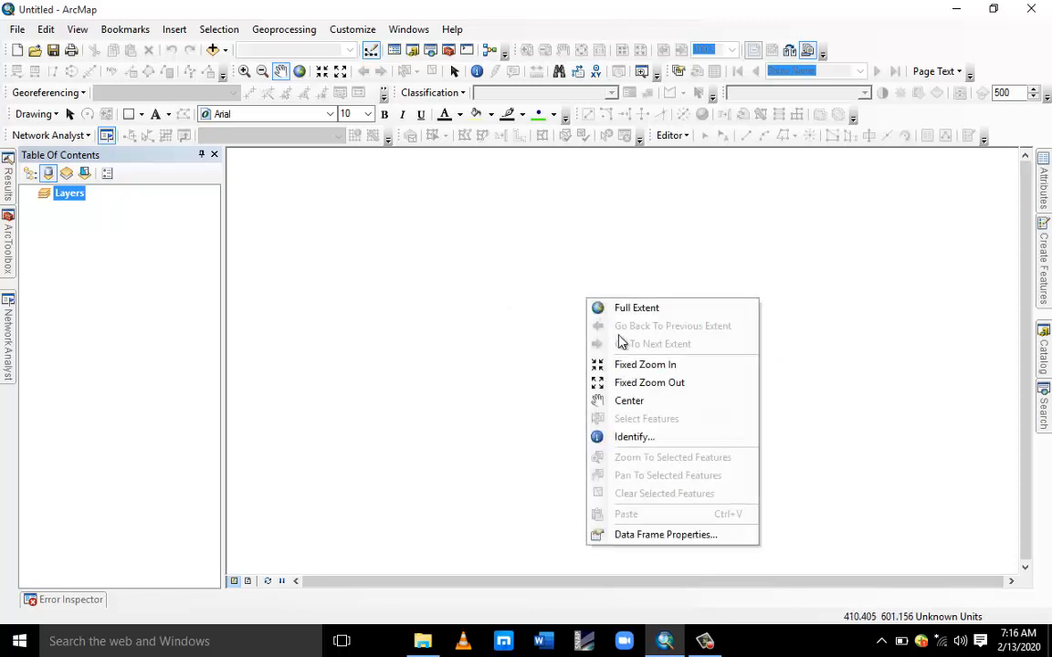
left_click(680, 539)
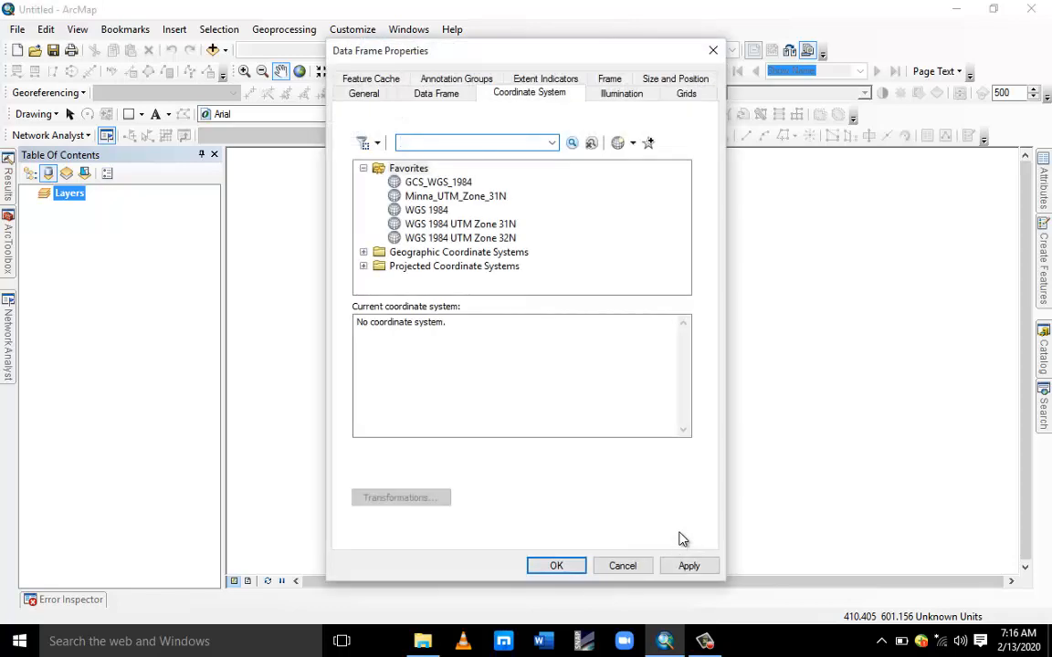
left_click(363, 169)
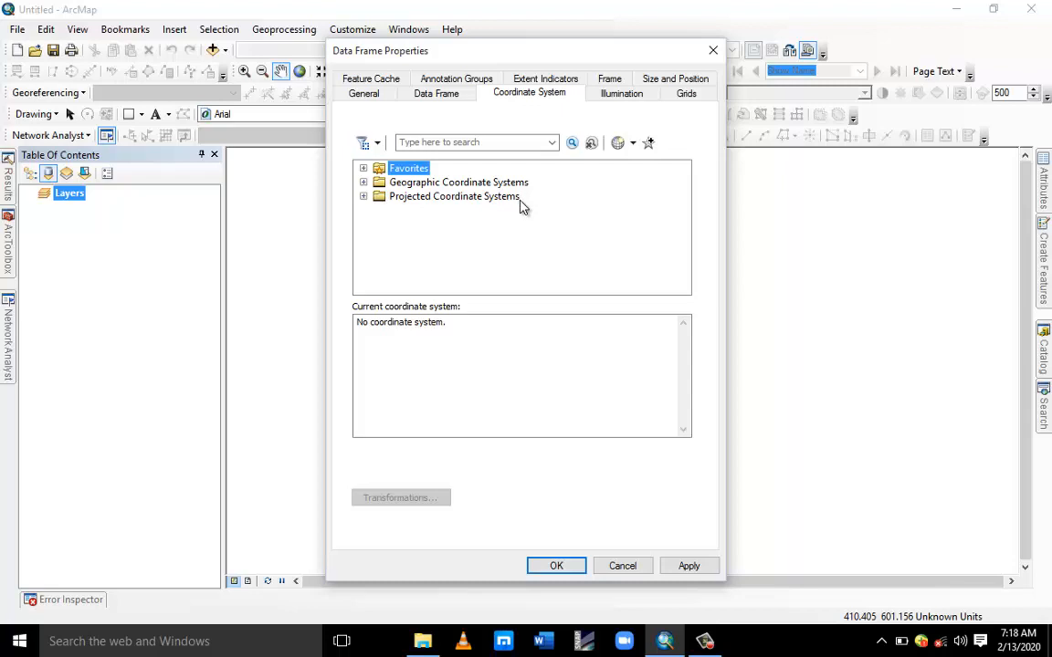
left_click(363, 183)
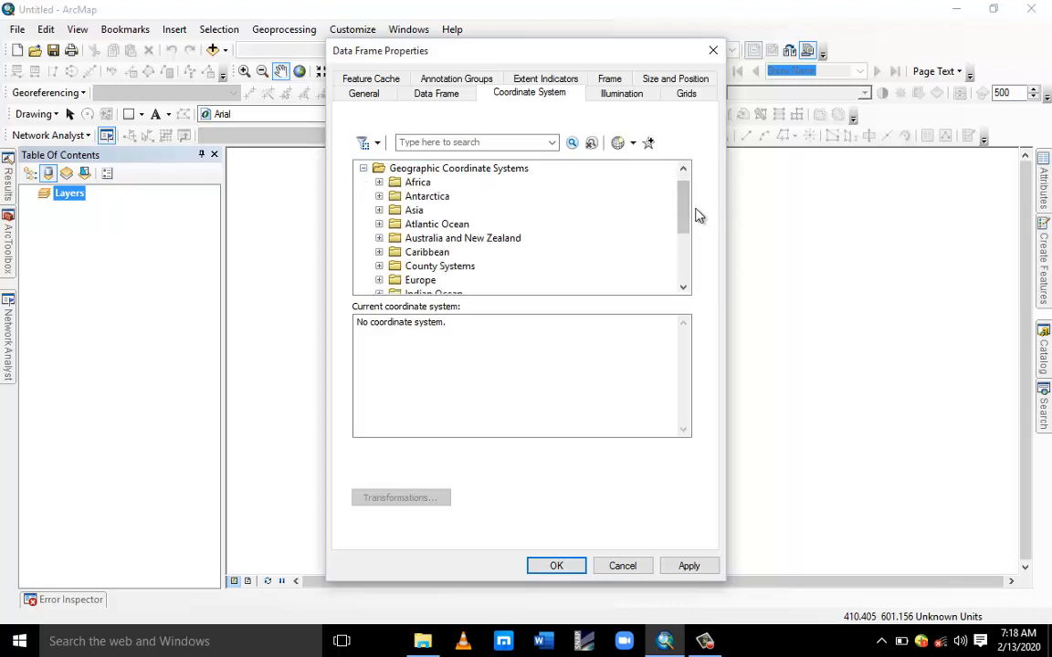
left_click_drag(687, 196, 685, 244)
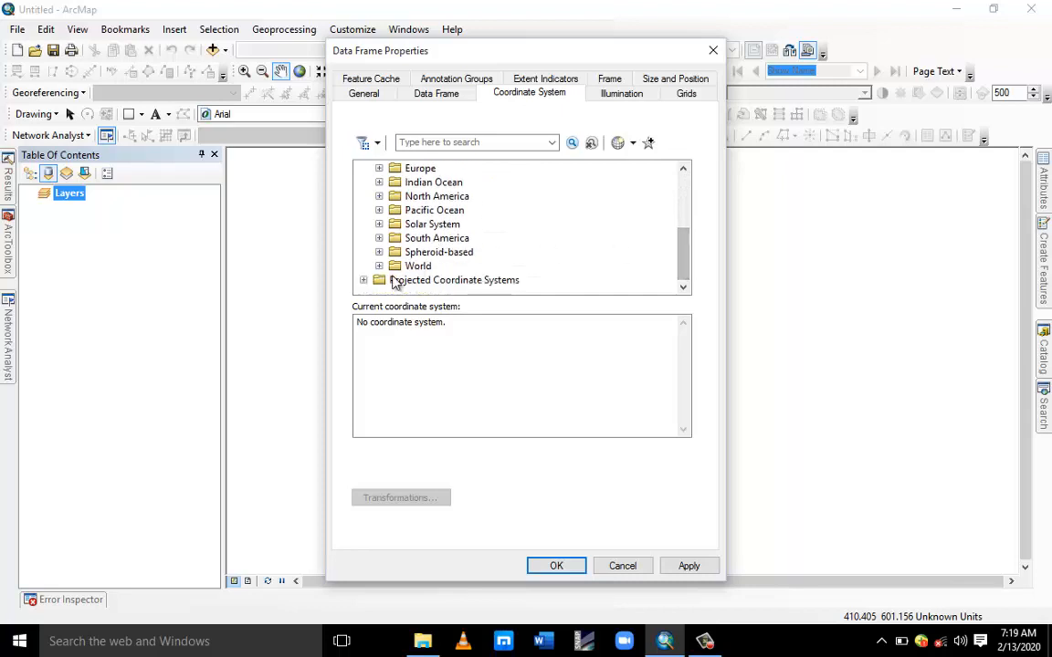
left_click(379, 265)
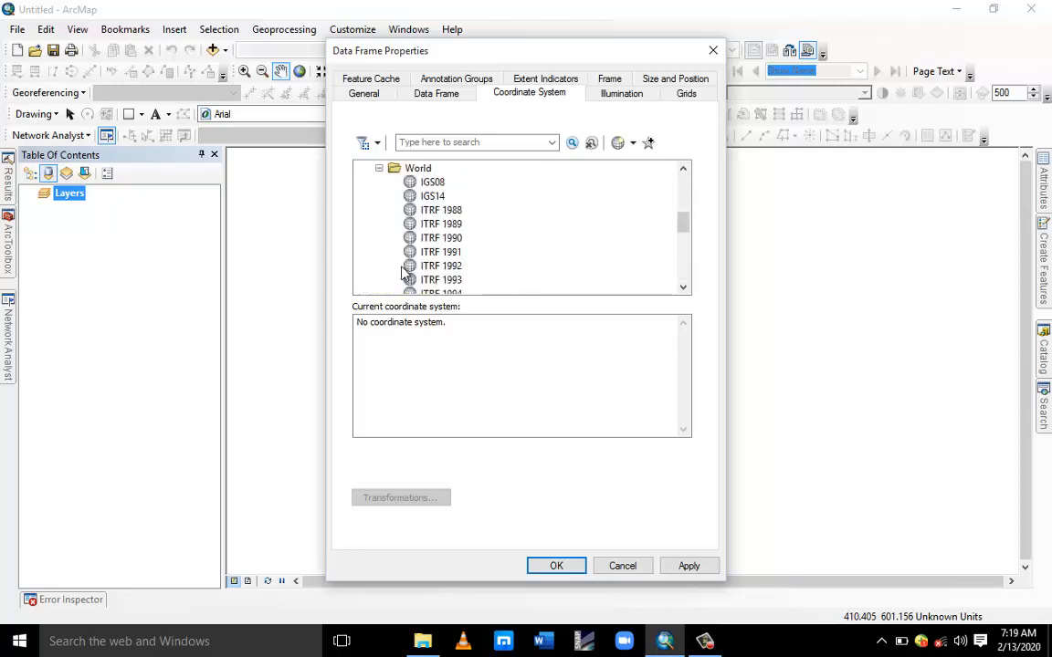
left_click(683, 289)
left_click(683, 289)
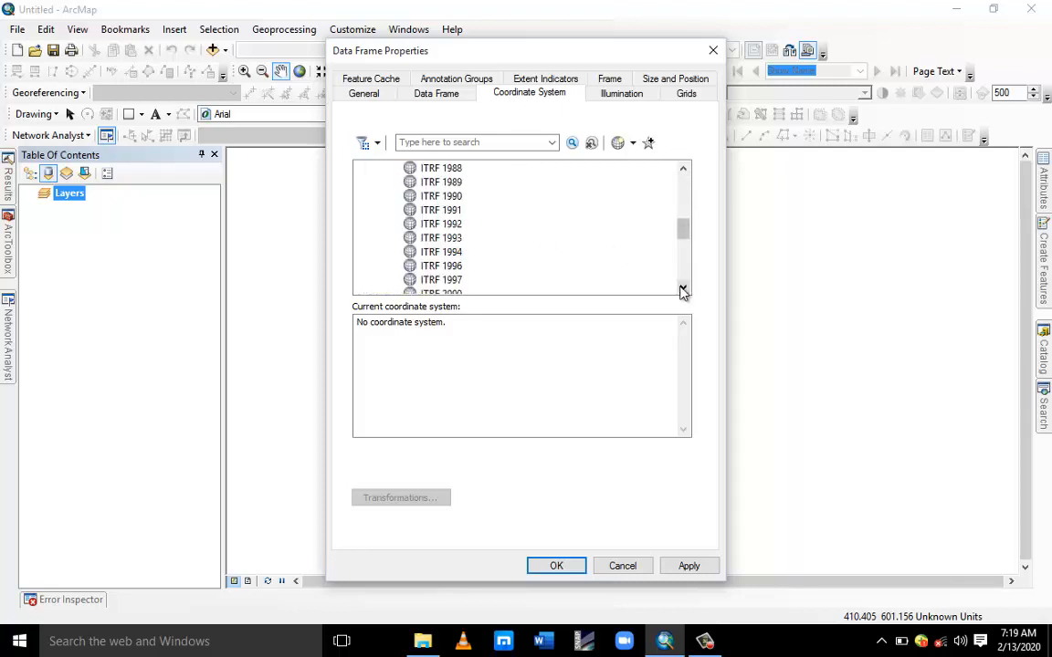
left_click(683, 290)
left_click(683, 289)
left_click(683, 289)
left_click(683, 289)
left_click(683, 289)
left_click(683, 289)
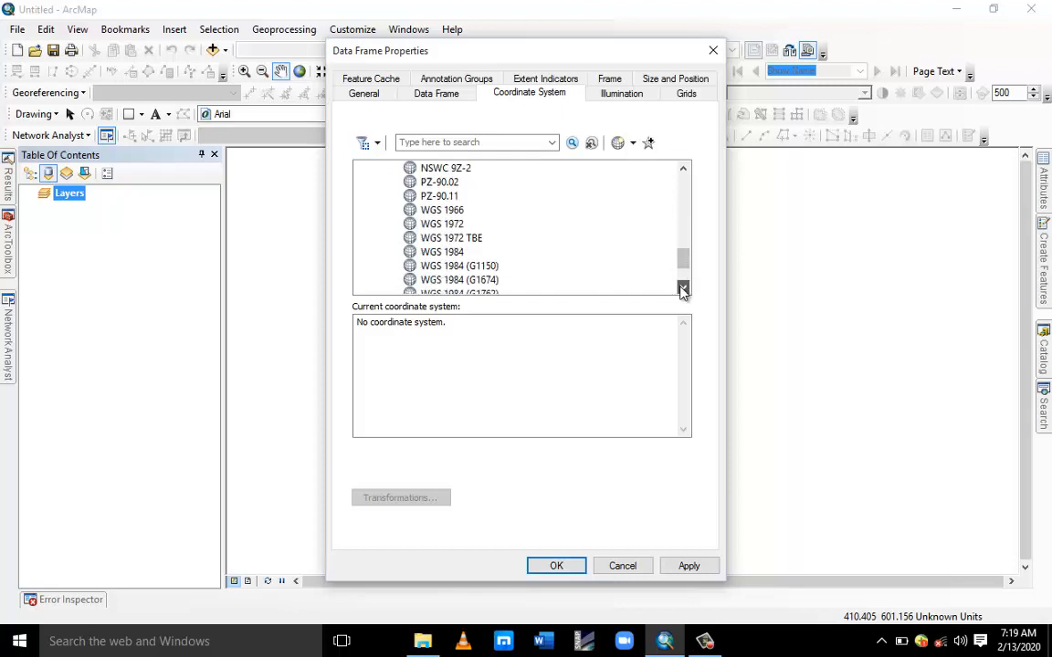
left_click(683, 289)
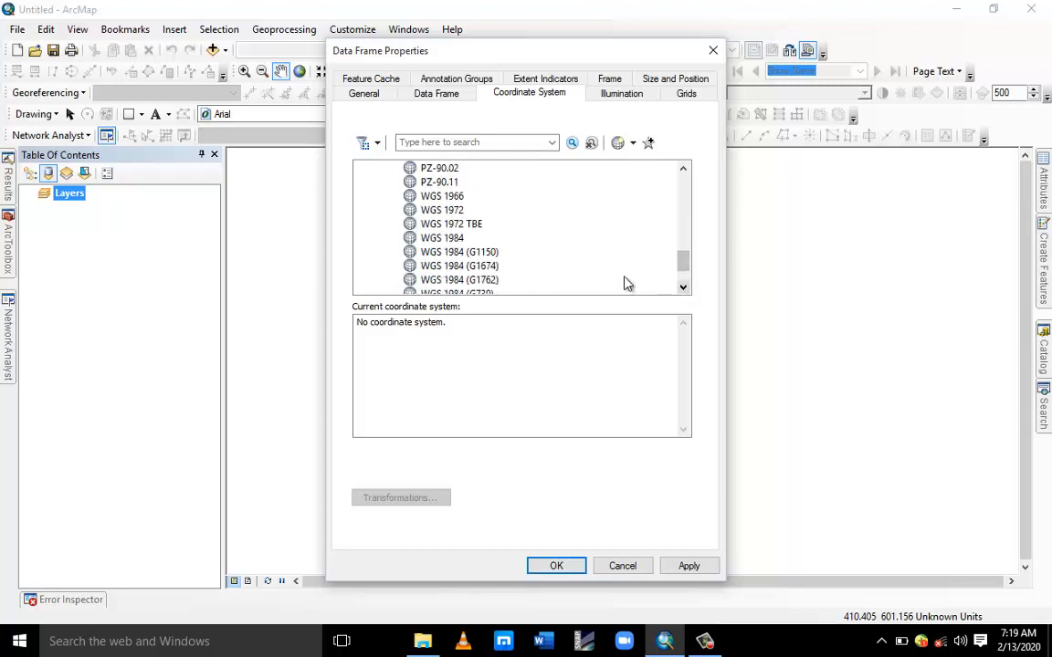
Compare WGS 1984 with neighbouring World systems such as WGS 1972 TBE and WGS 1984 (G1150).
left_click(445, 239)
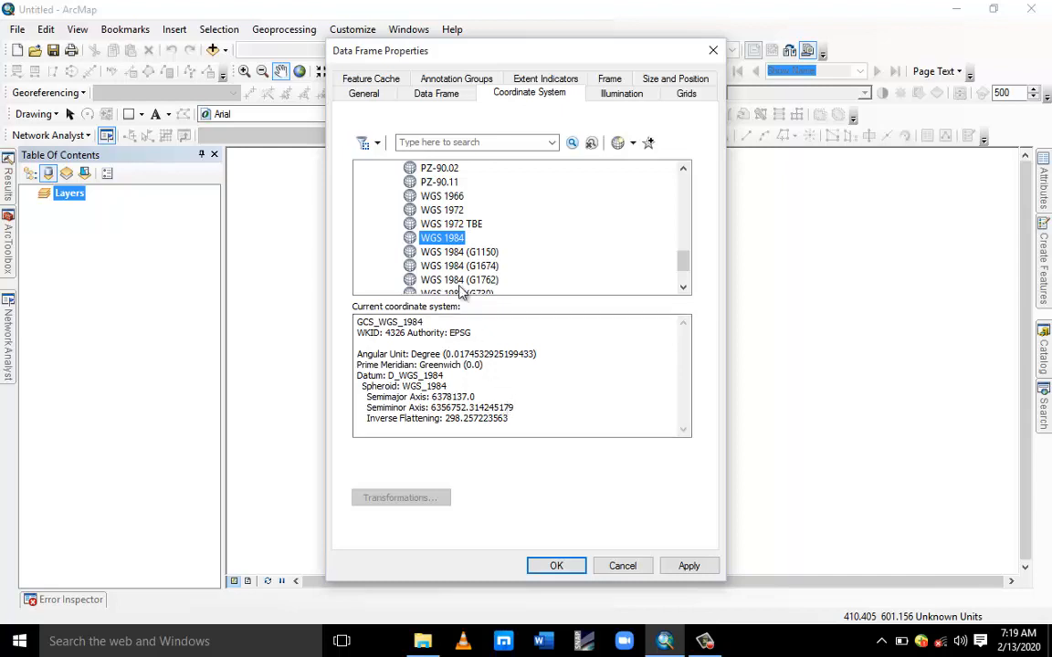
left_click(443, 224)
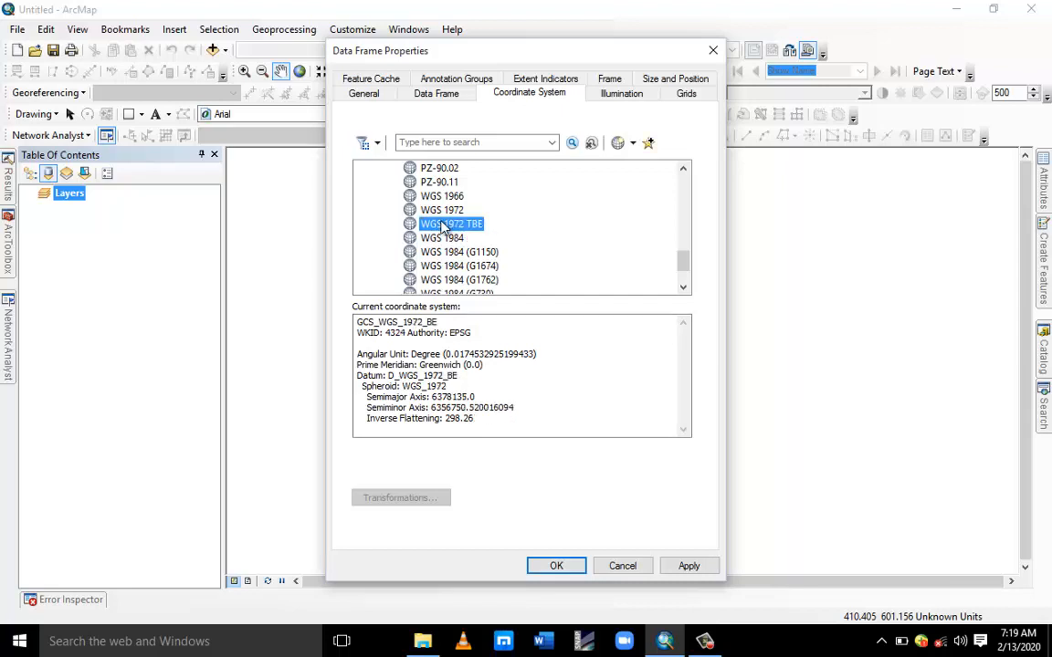
left_click(444, 239)
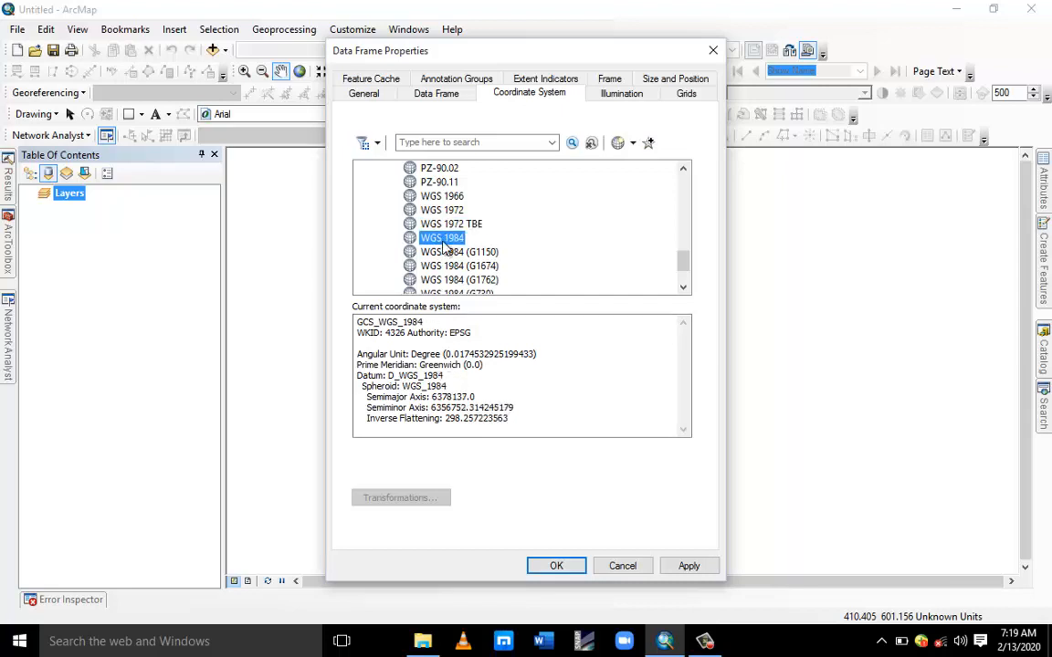
left_click(449, 225)
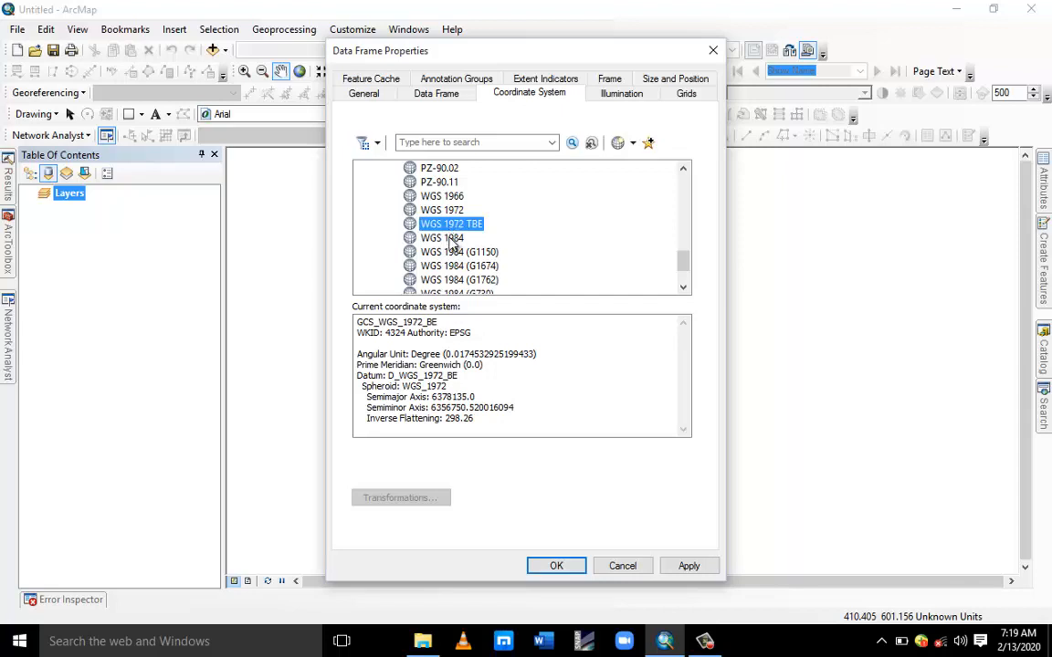
left_click(453, 239)
left_click(448, 226)
left_click(453, 239)
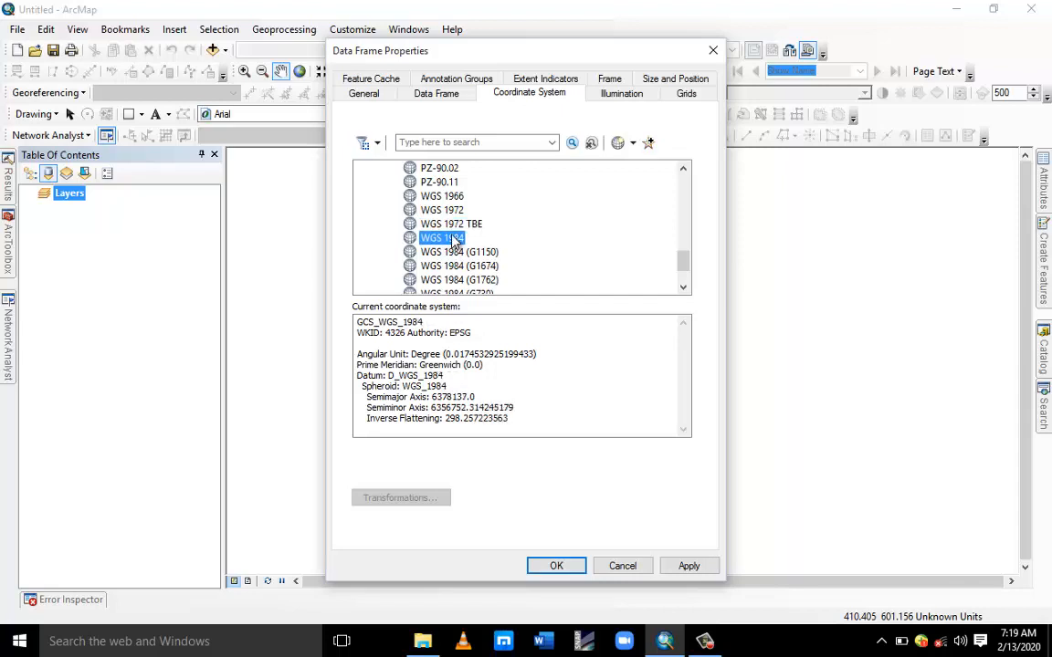
left_click(447, 225)
left_click(450, 239)
left_click(683, 289)
left_click(683, 288)
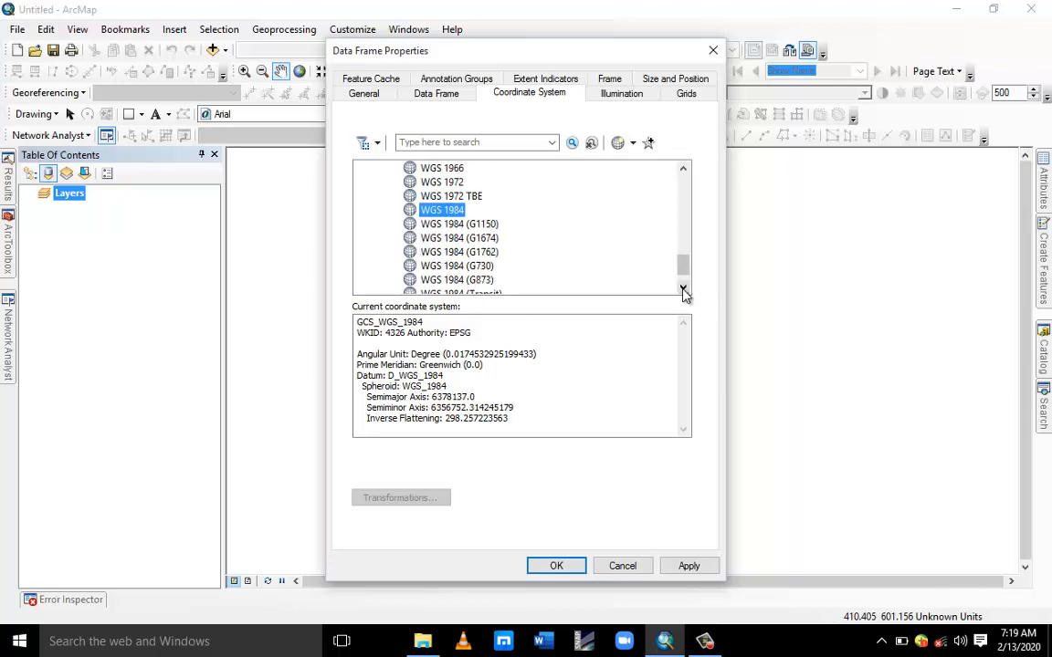
left_click(683, 288)
left_click(683, 288)
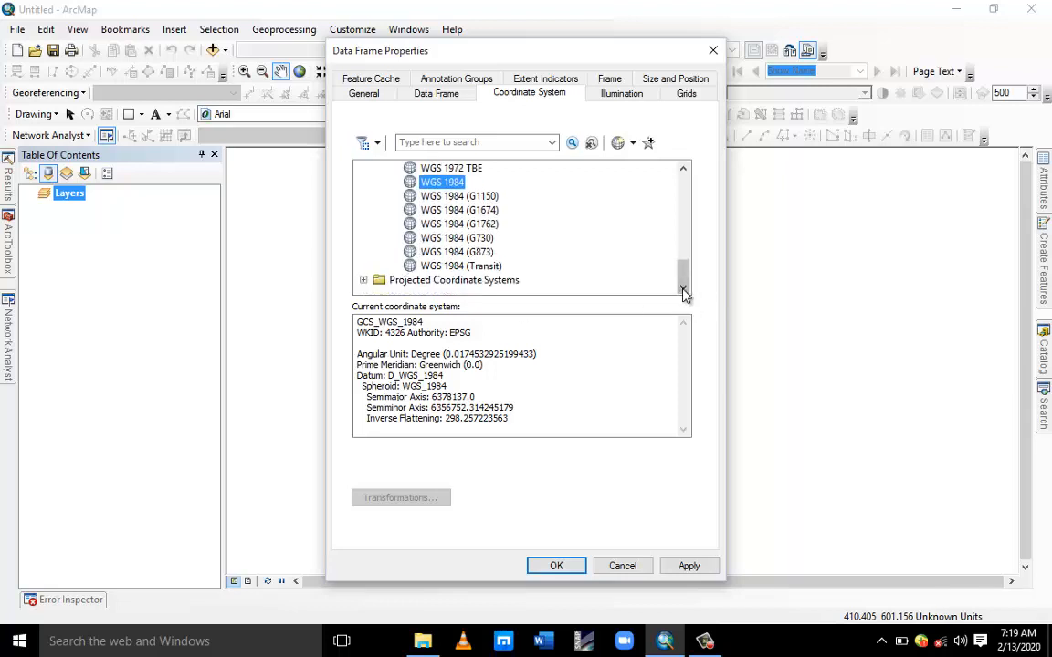
left_click(463, 199)
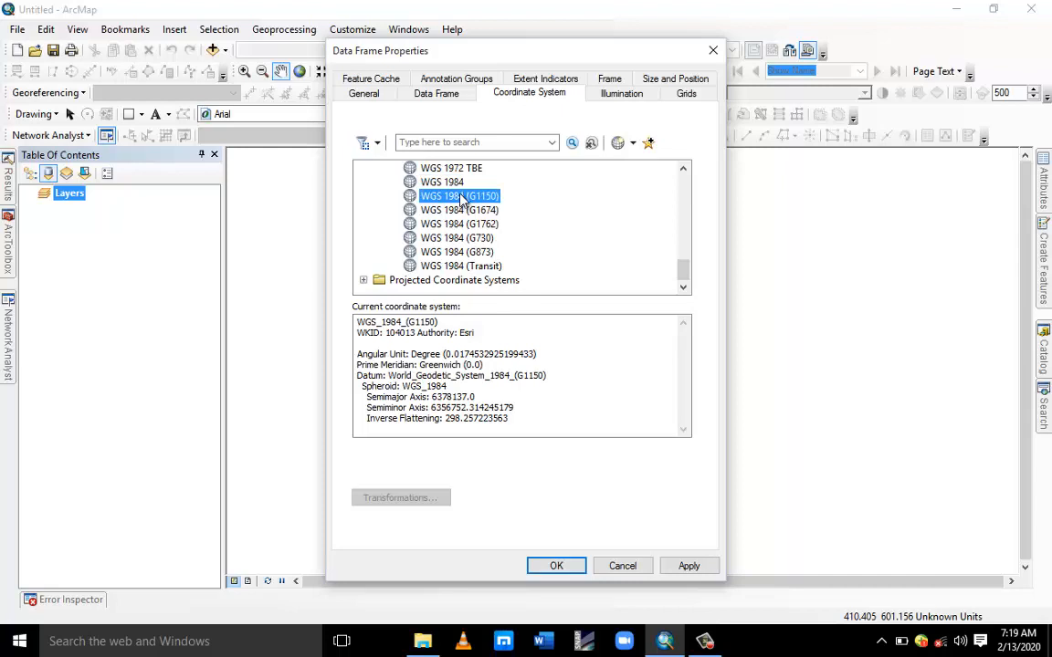
left_click(454, 186)
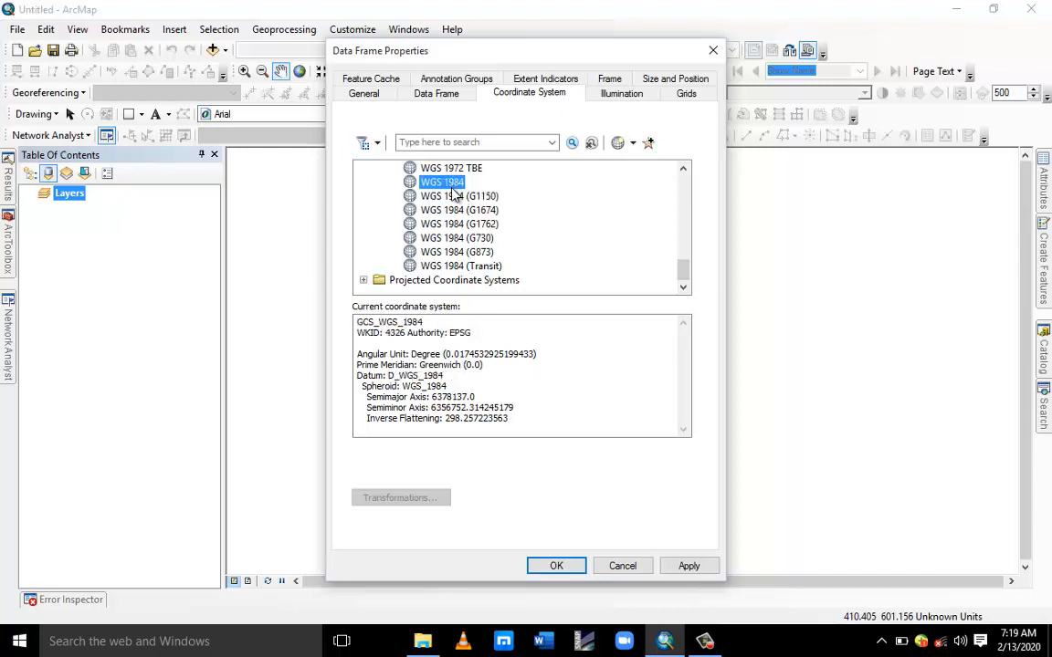
left_click(454, 197)
left_click(452, 183)
left_click(454, 197)
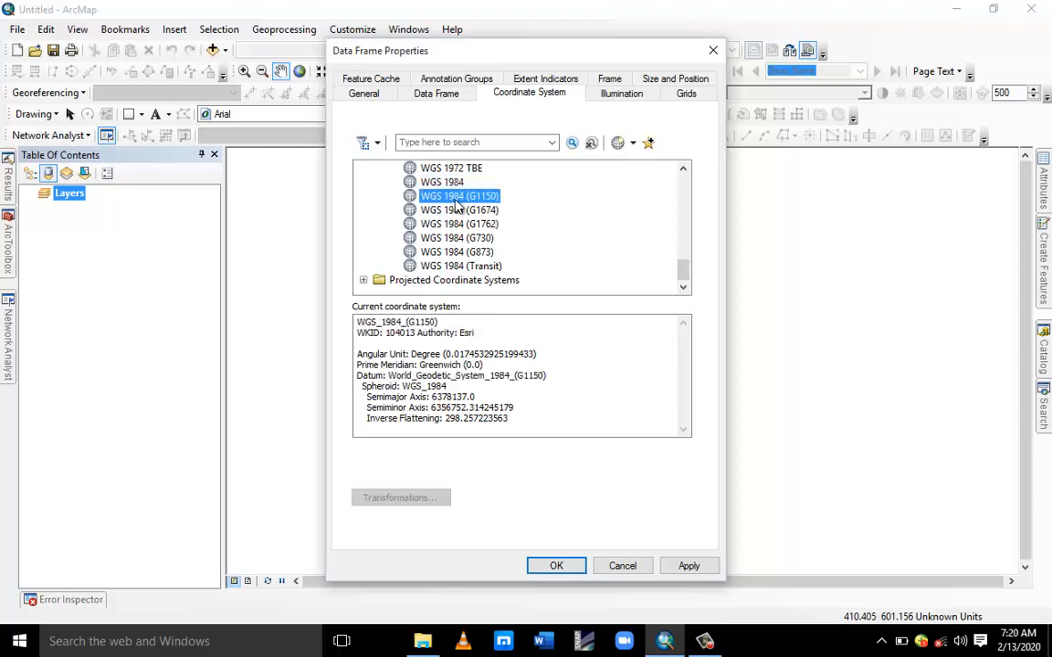
Set the data frame's coordinate system to WGS 1984 and apply it.
left_click(415, 182)
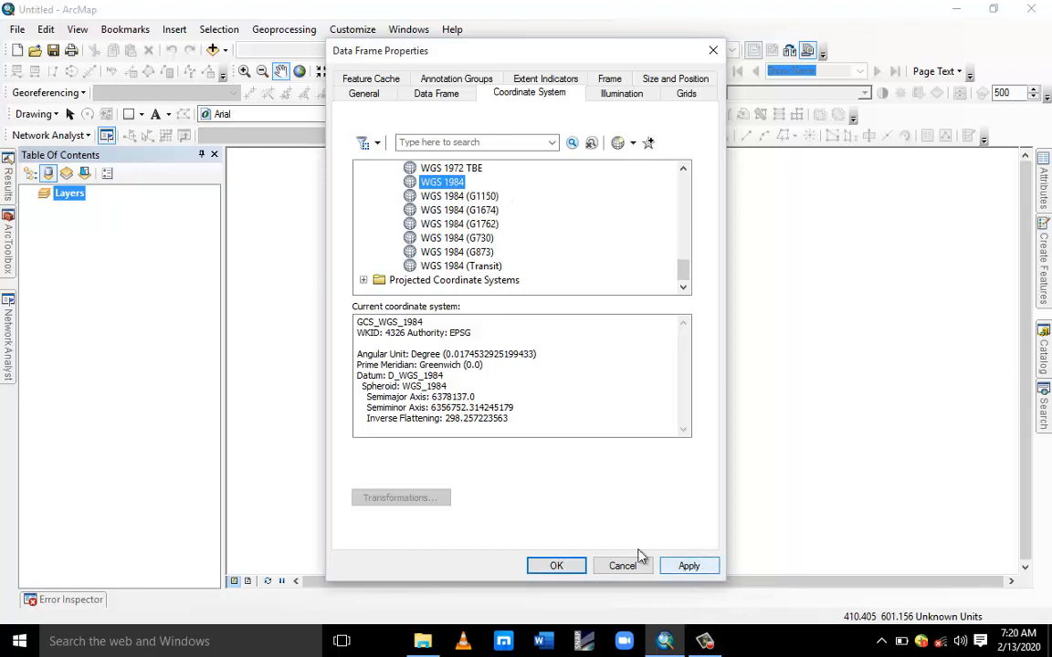
left_click(687, 564)
left_click(555, 566)
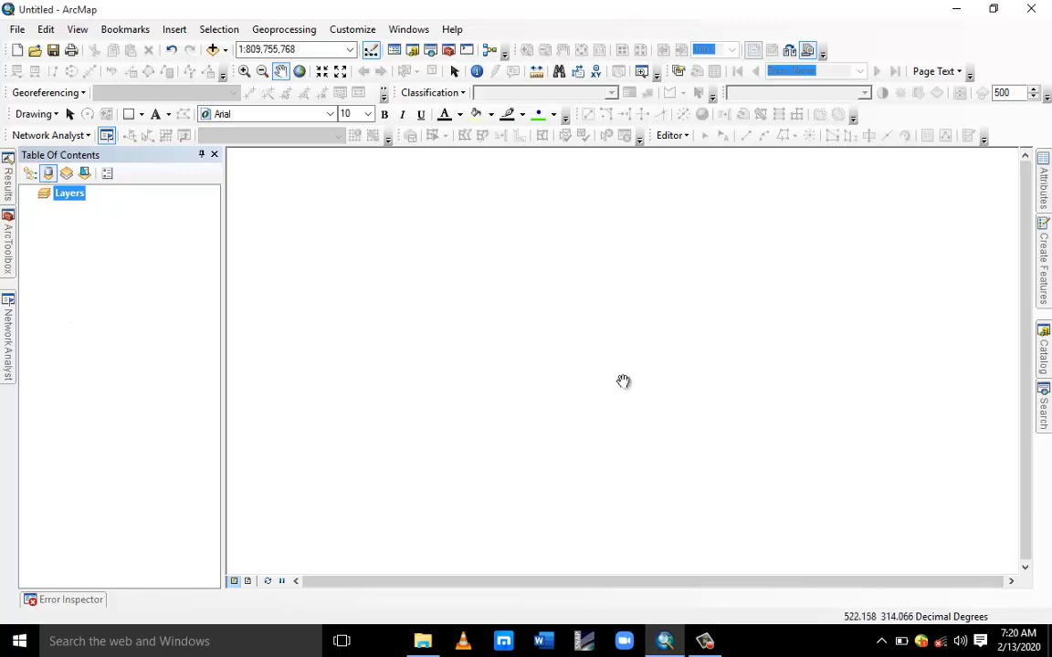
left_click(421, 641)
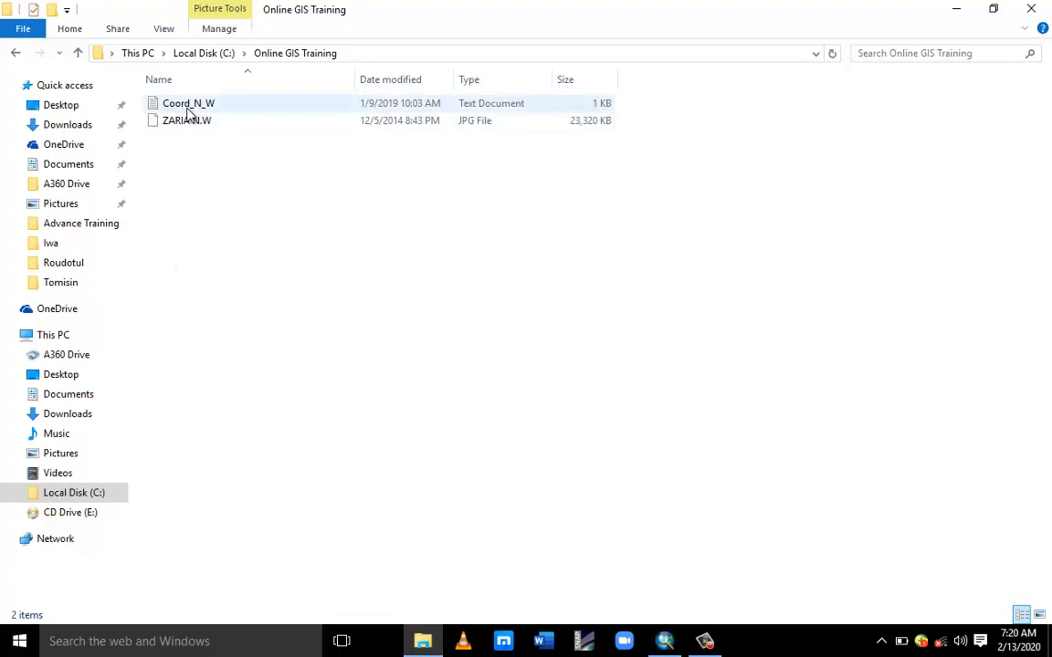
left_click(956, 8)
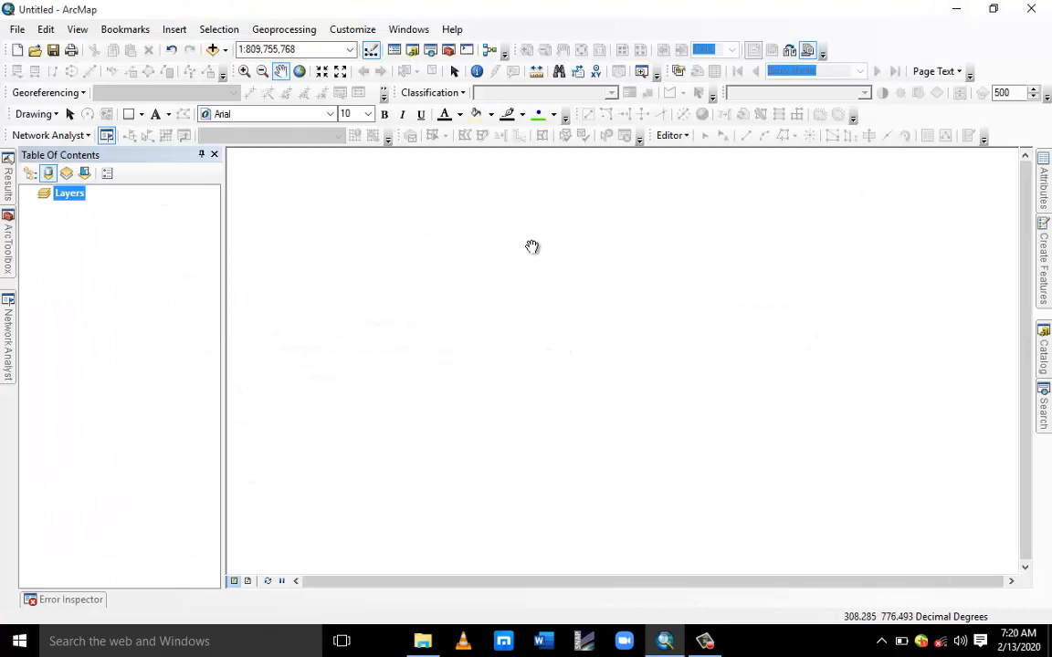
right_click(75, 199)
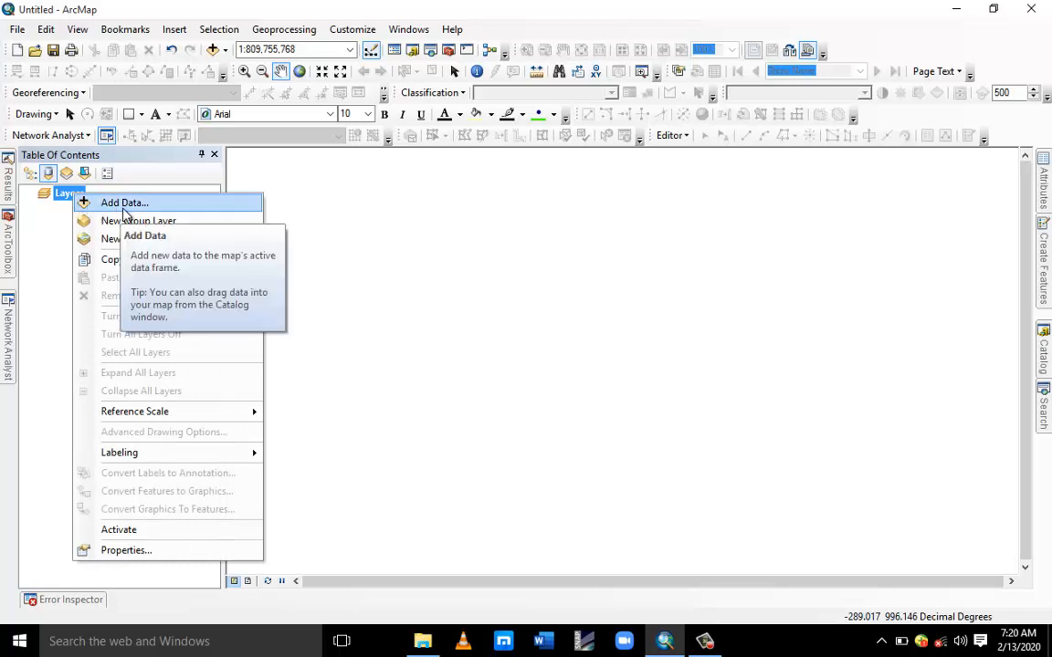
left_click(18, 37)
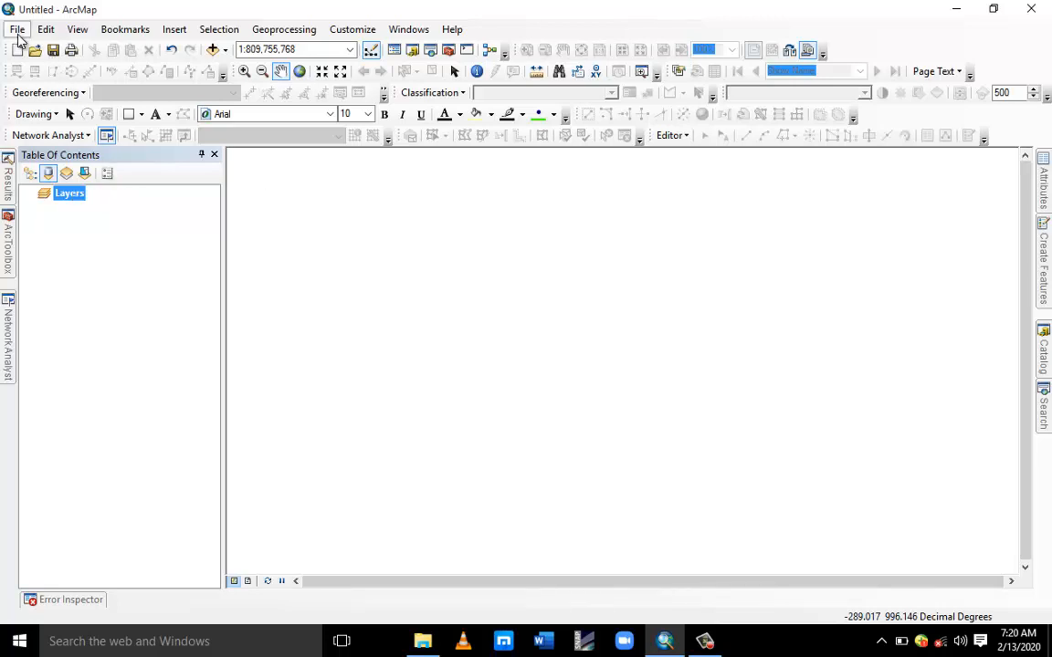
left_click(17, 33)
mouse_move(83, 170)
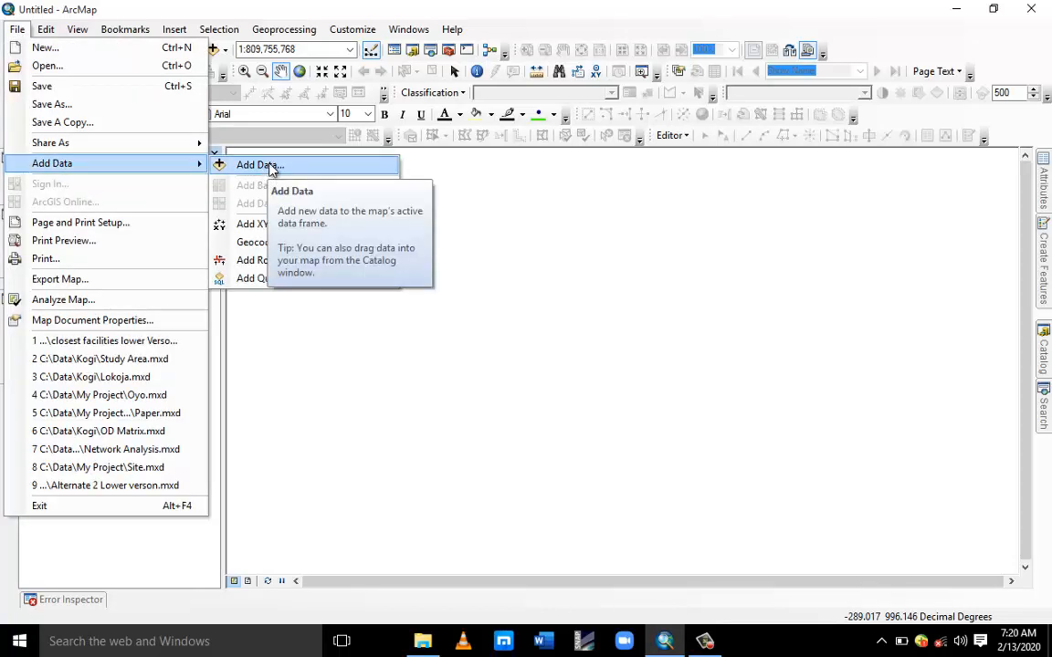
left_click(341, 3)
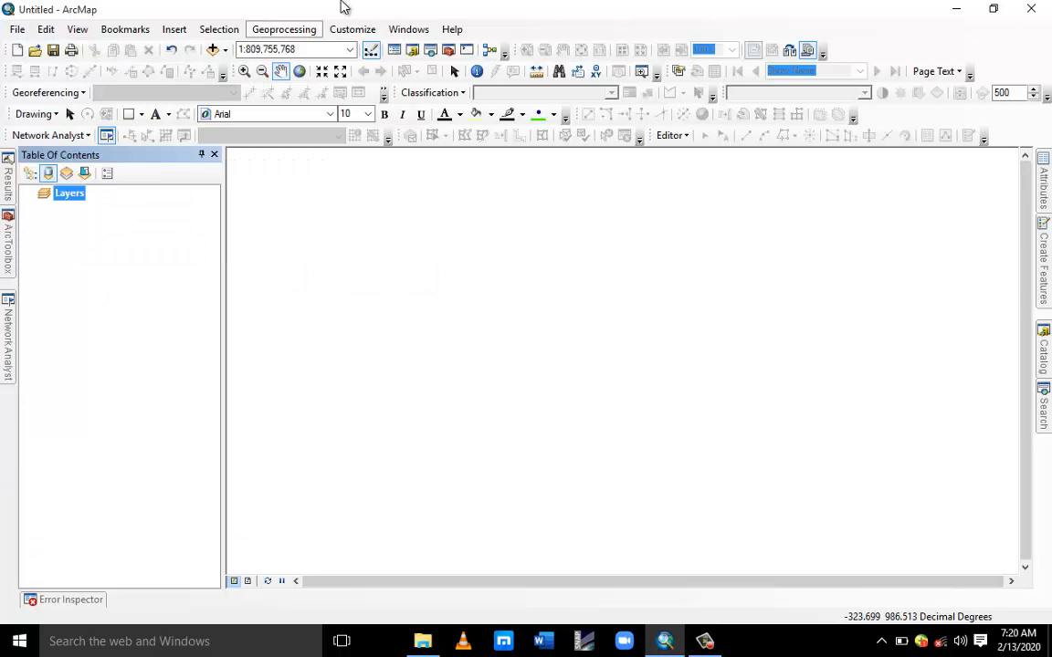
Open Add Data and create a folder connection to Local Disk (C:).
left_click(212, 50)
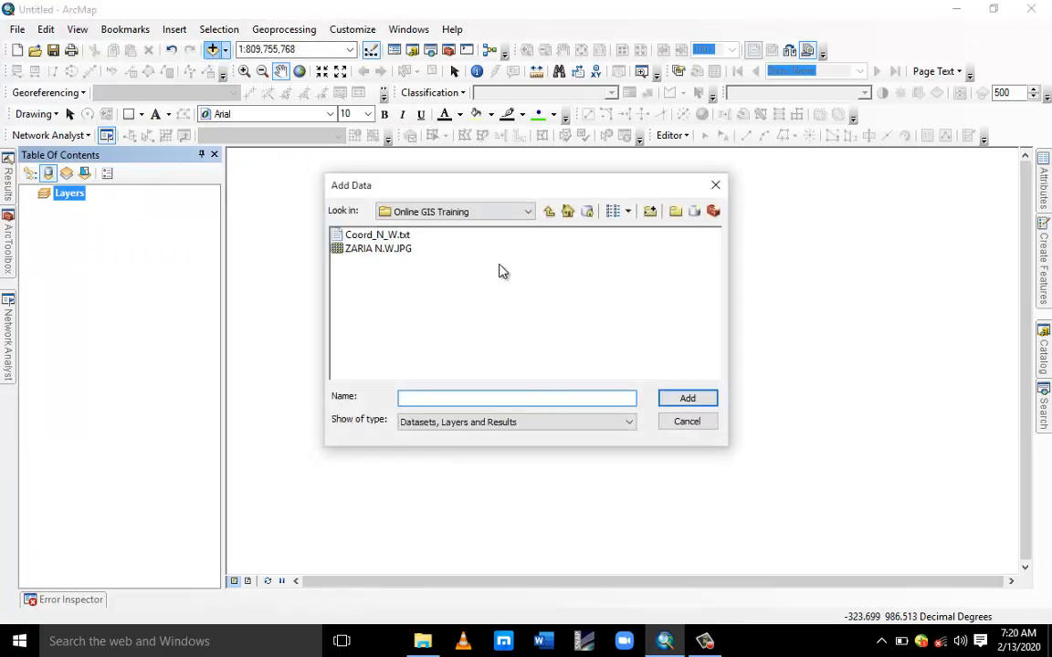
left_click(527, 212)
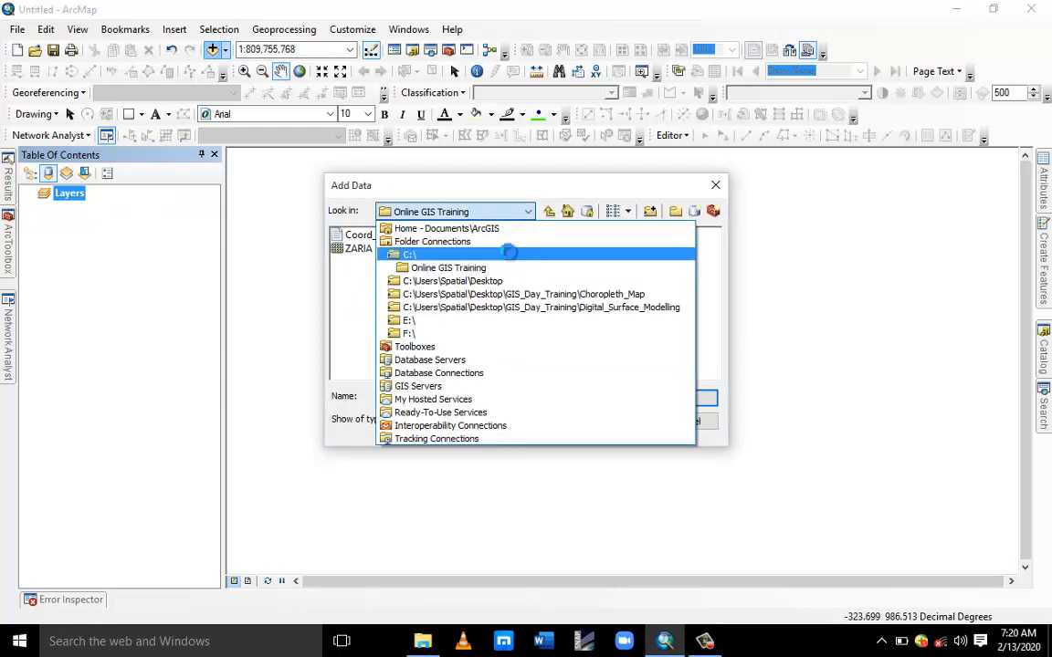
left_click(509, 254)
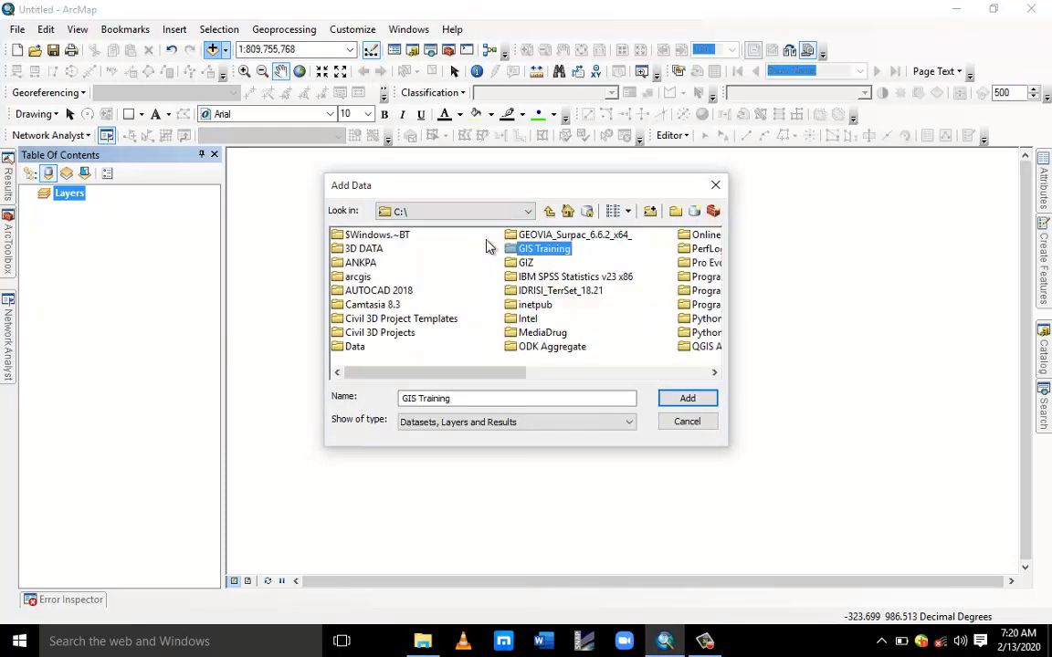
left_click(527, 212)
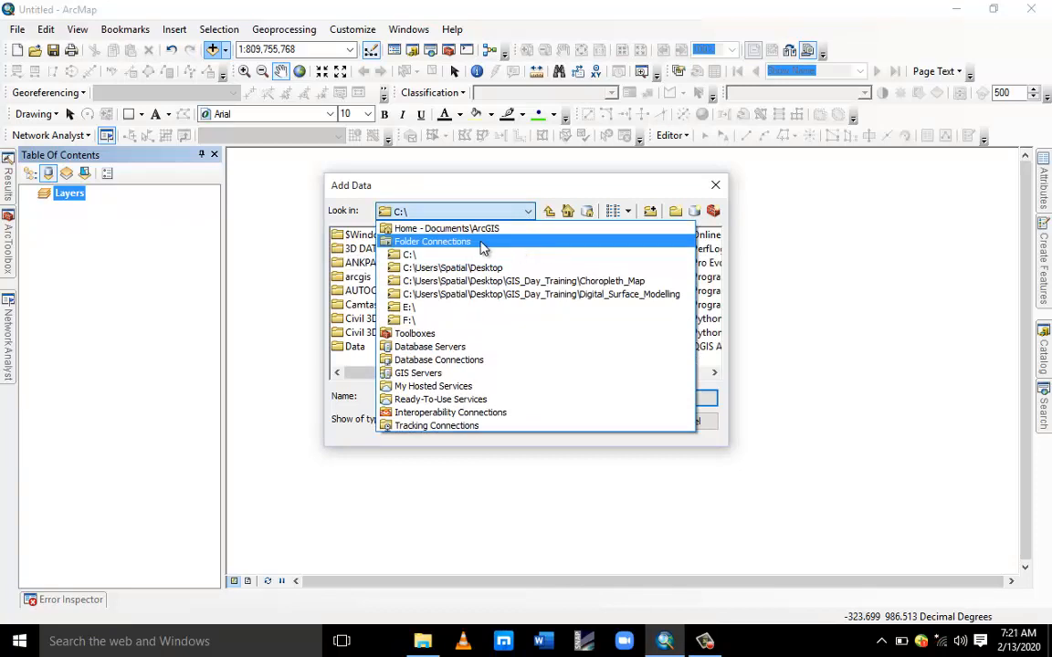
left_click(459, 245)
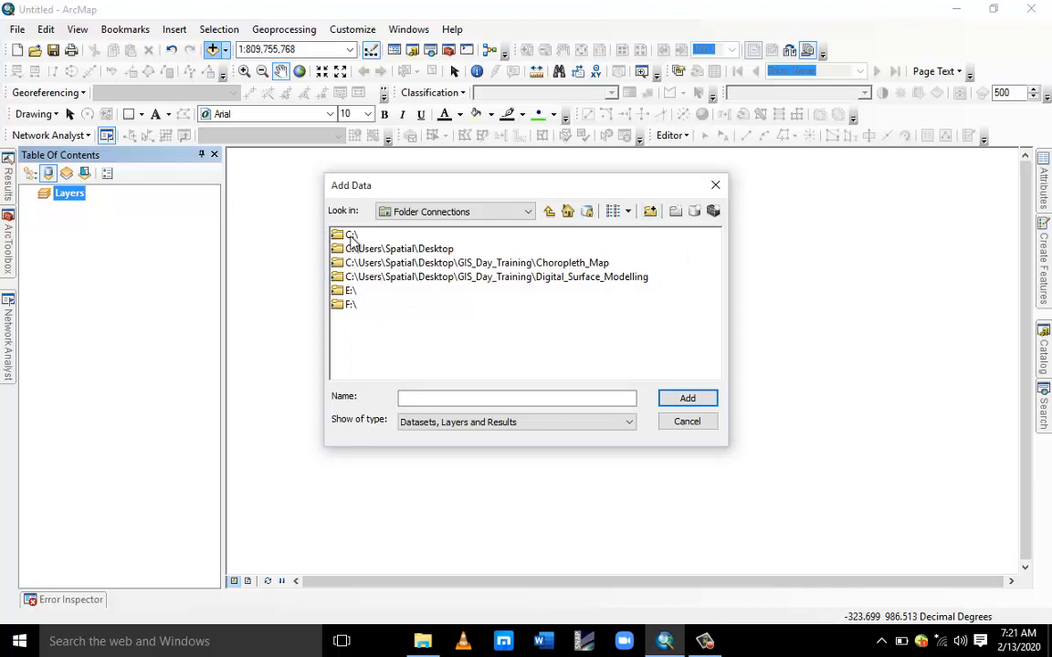
left_click(649, 213)
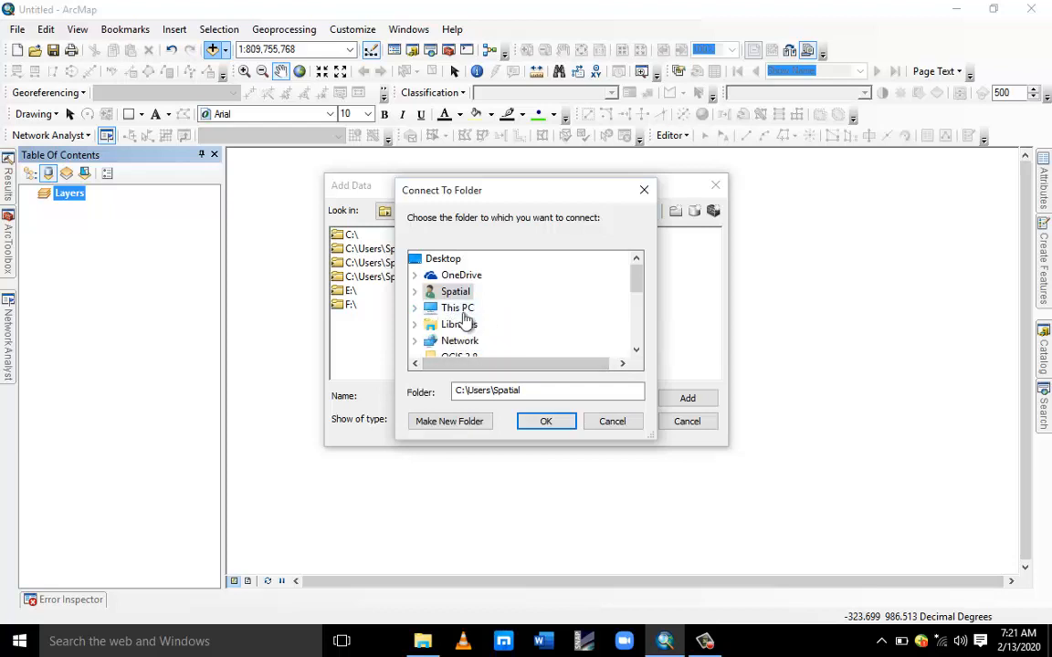
left_click(417, 311)
scroll(521, 303, "down", 3)
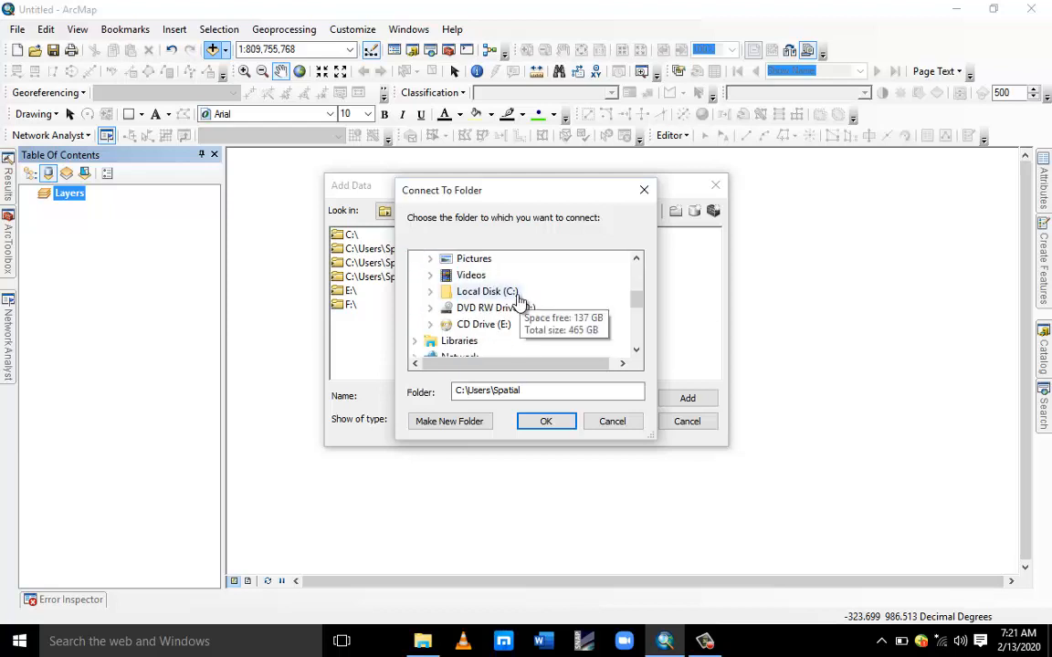
double_click(480, 292)
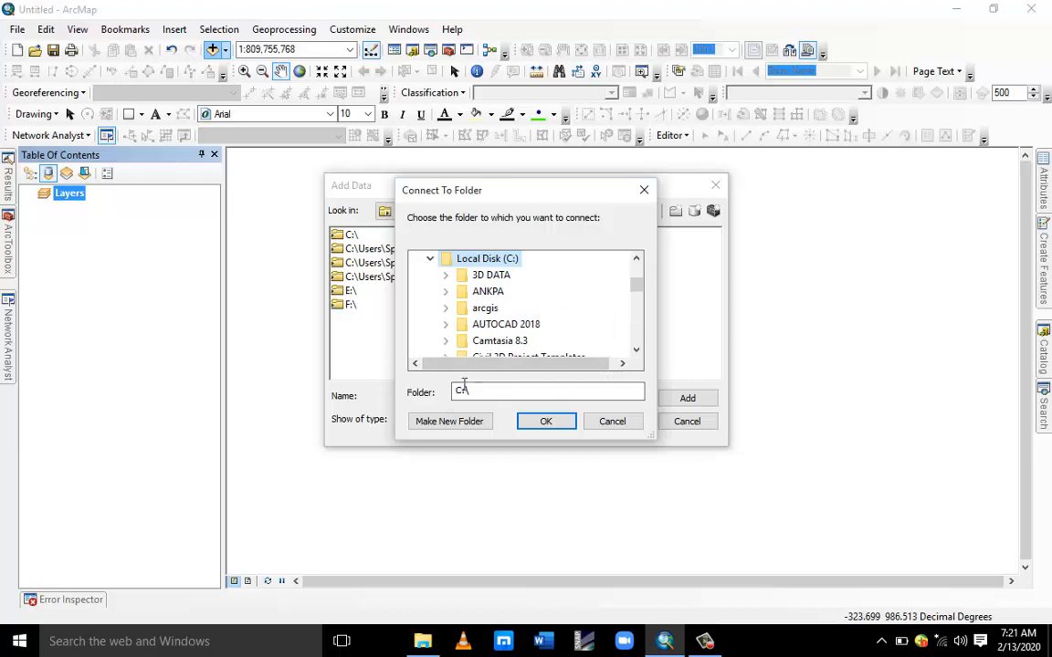
left_click(545, 422)
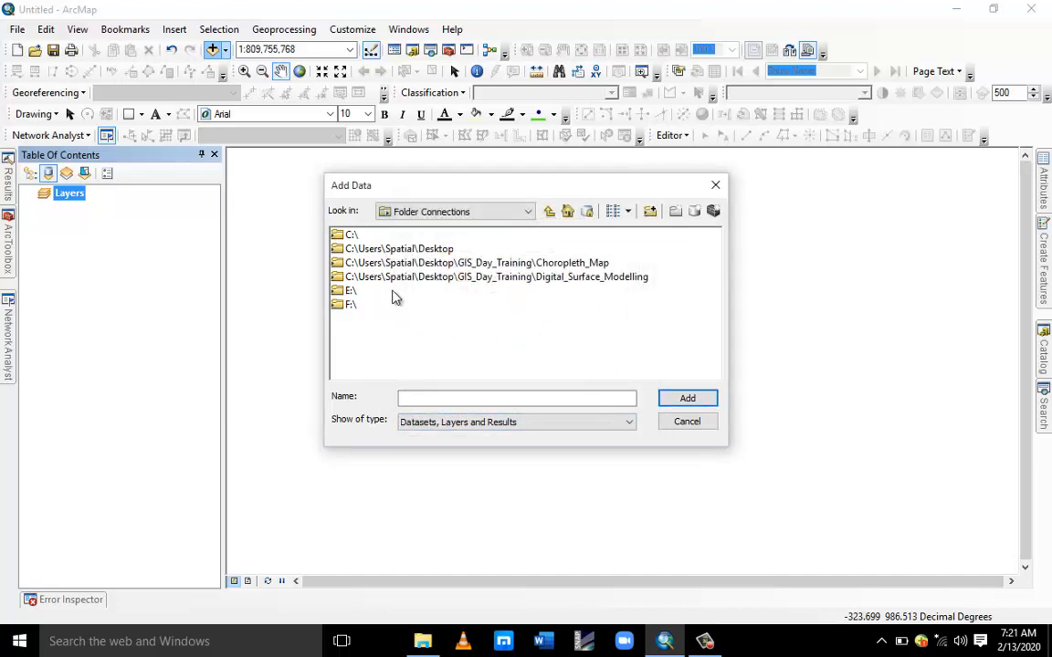
Add the ZARIA N.W.JPG image from C:\Online GIS Training to the map.
double_click(346, 240)
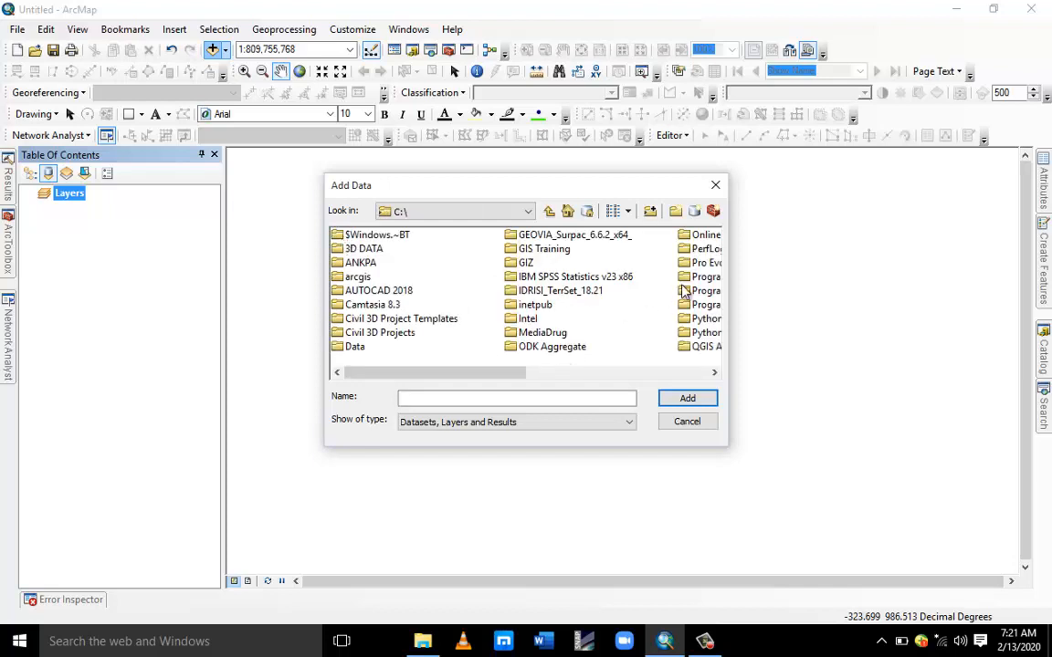
left_click(546, 250)
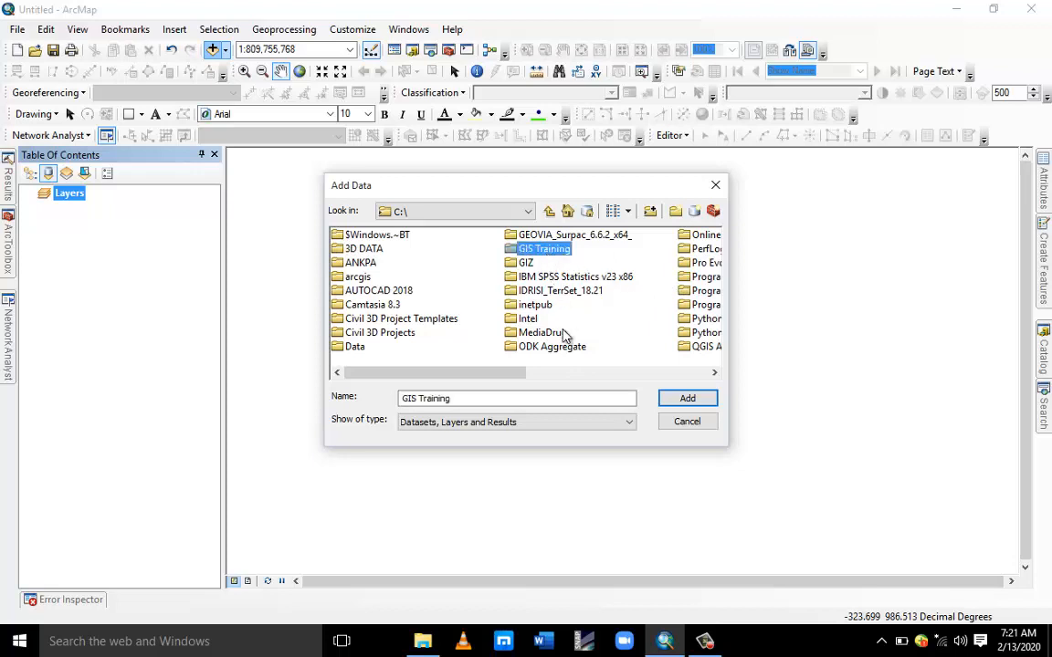
left_click(696, 318)
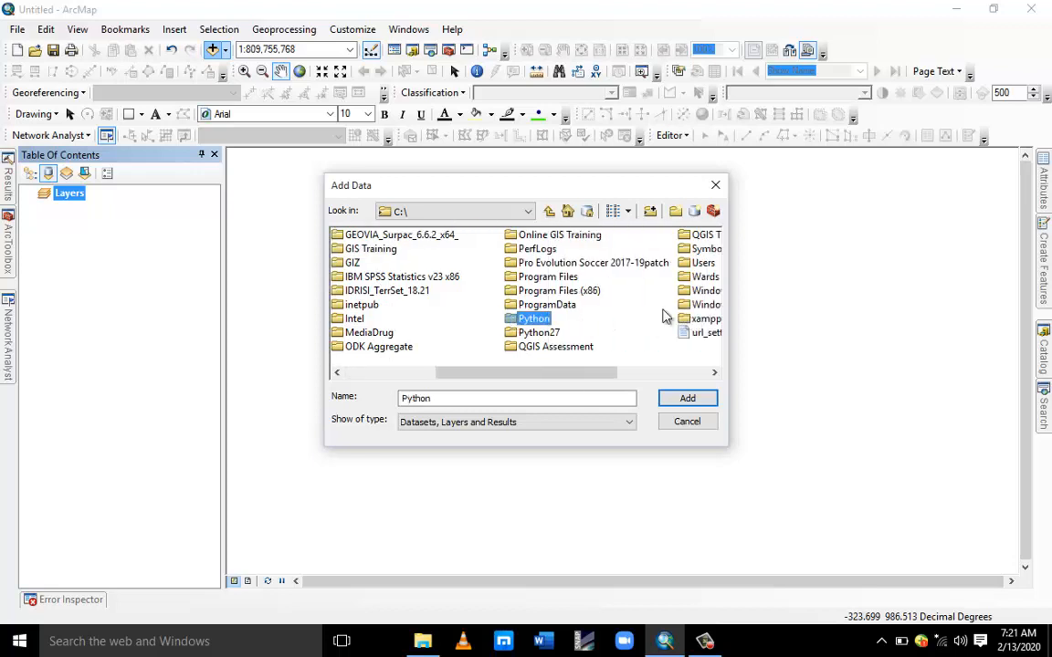
double_click(566, 235)
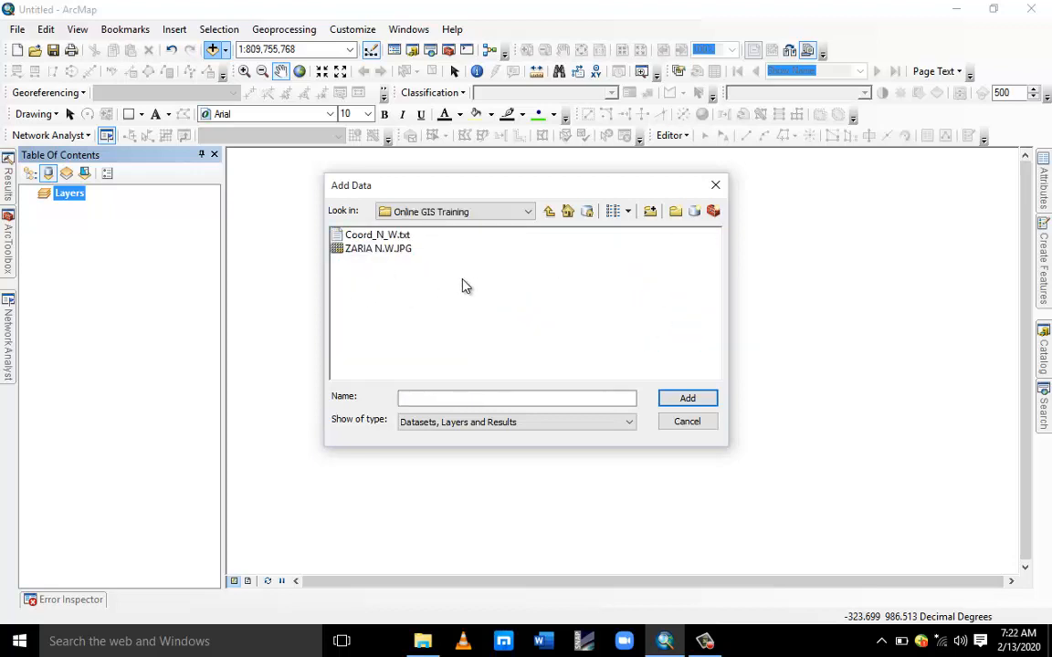
left_click(383, 251)
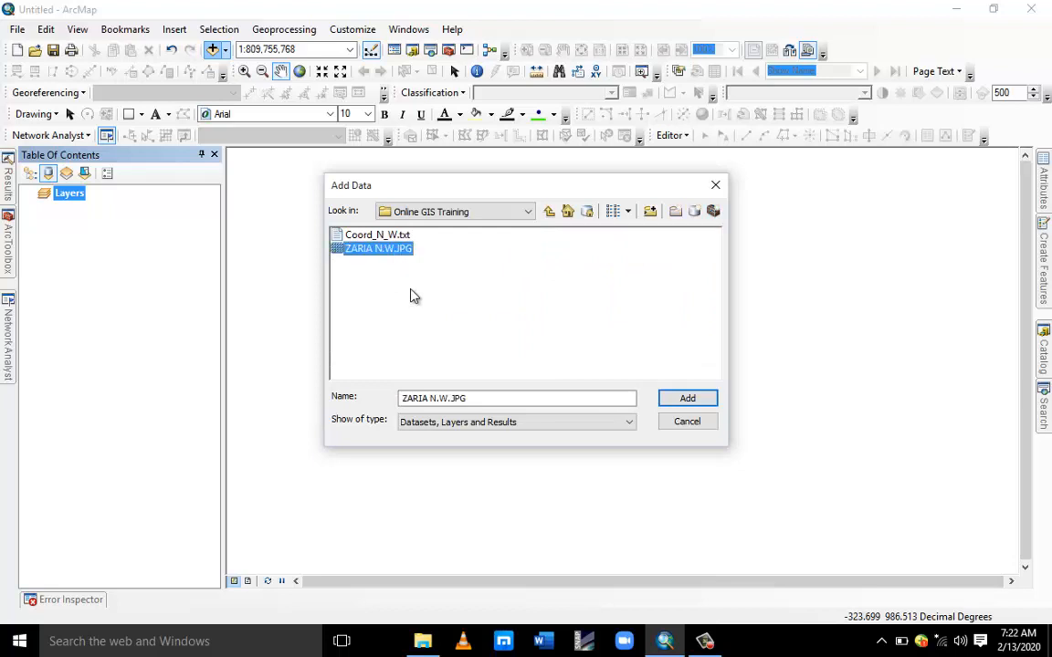
left_click(678, 400)
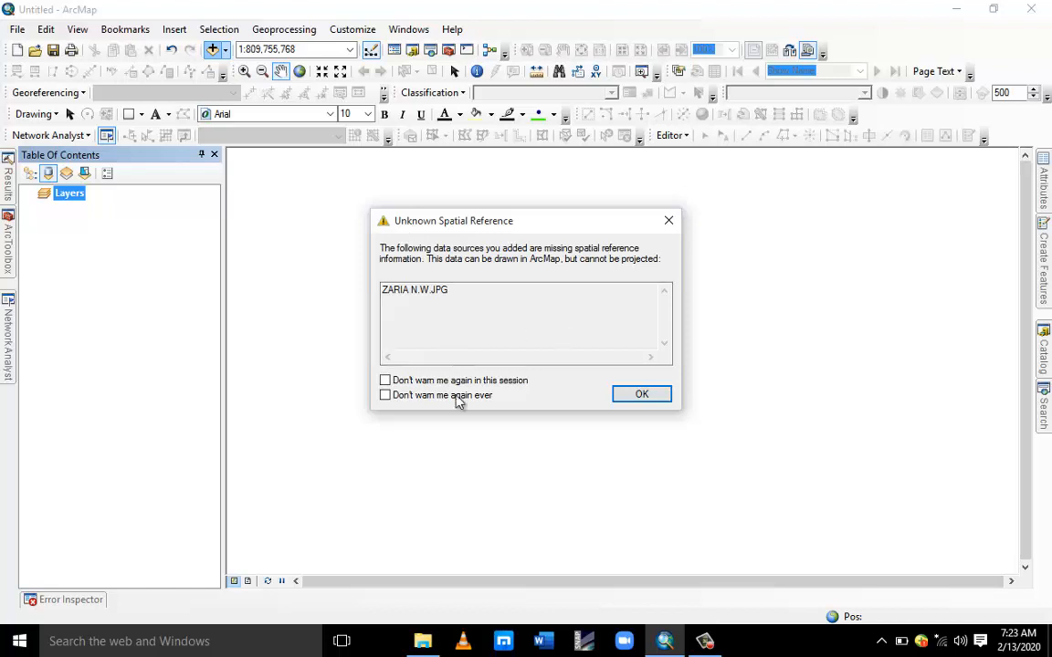
left_click(650, 398)
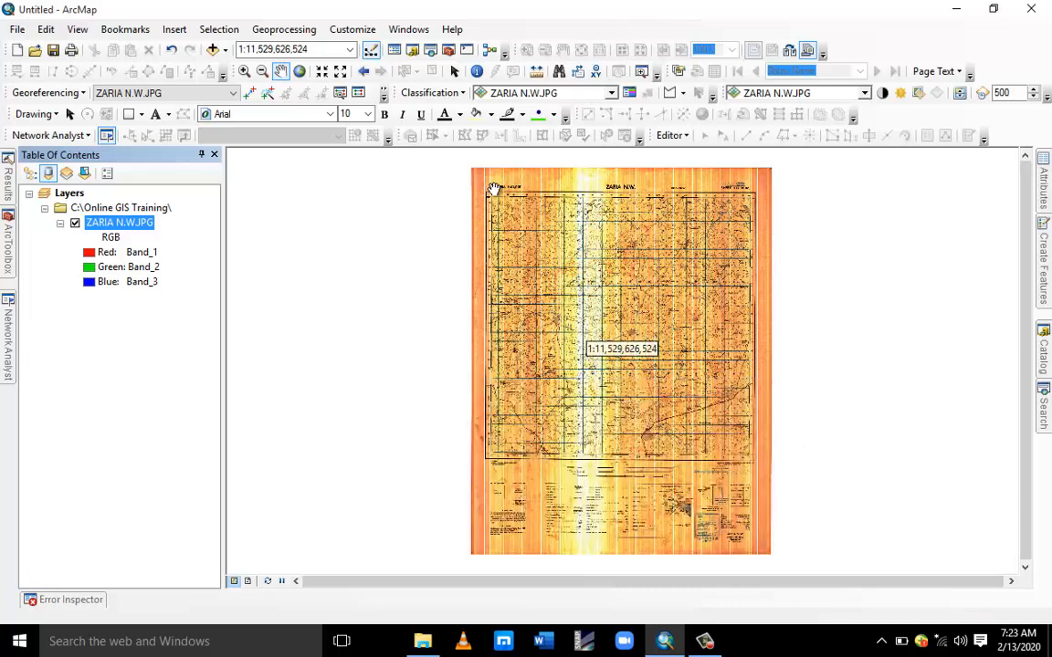
Zoom into the image's corner coordinate labels and return to the full layer extent.
scroll(493, 188, "down", 5)
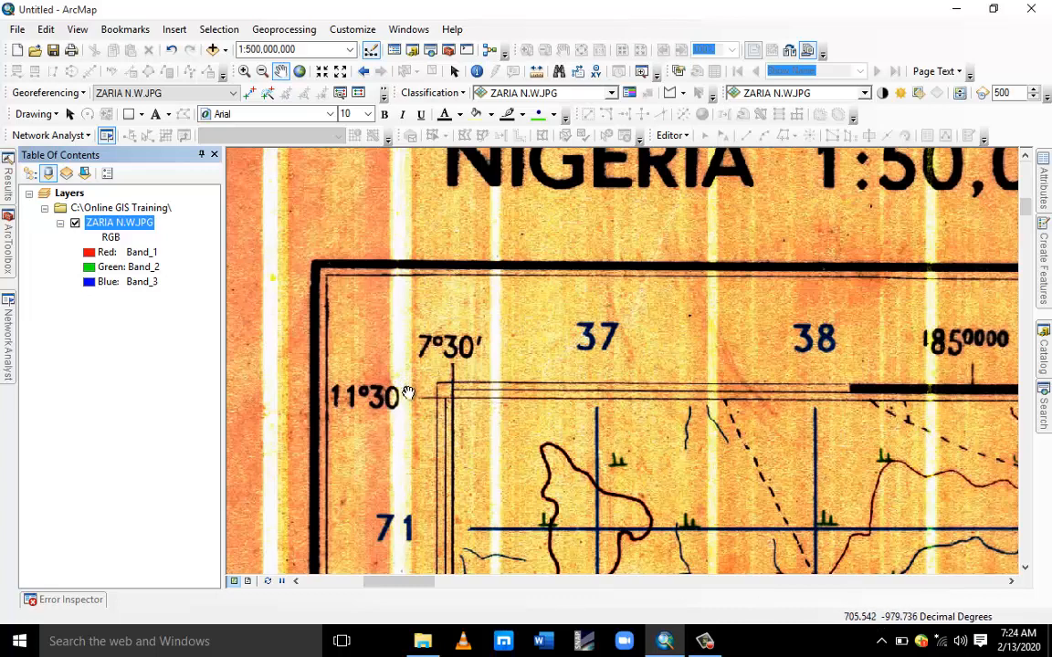
right_click(131, 226)
left_click(183, 303)
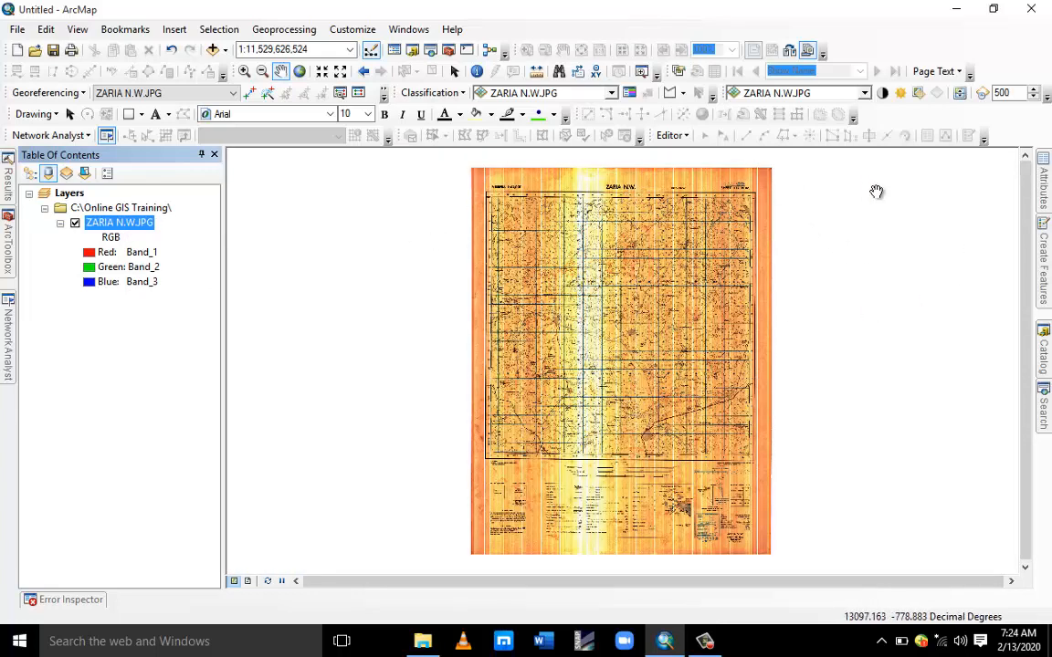
scroll(758, 196, "up", 5)
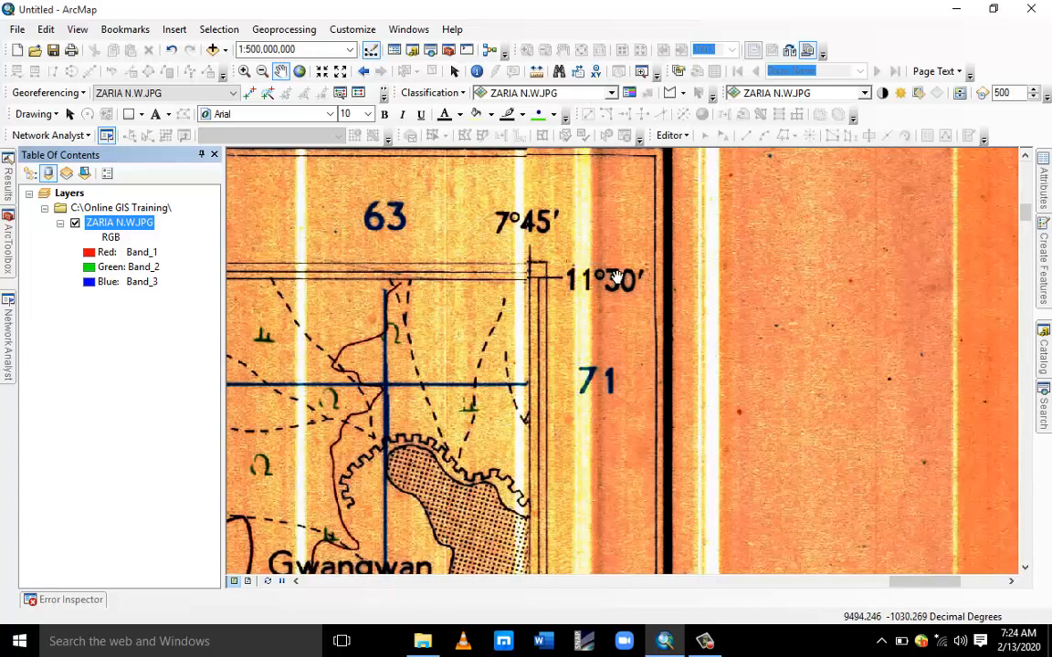
right_click(116, 221)
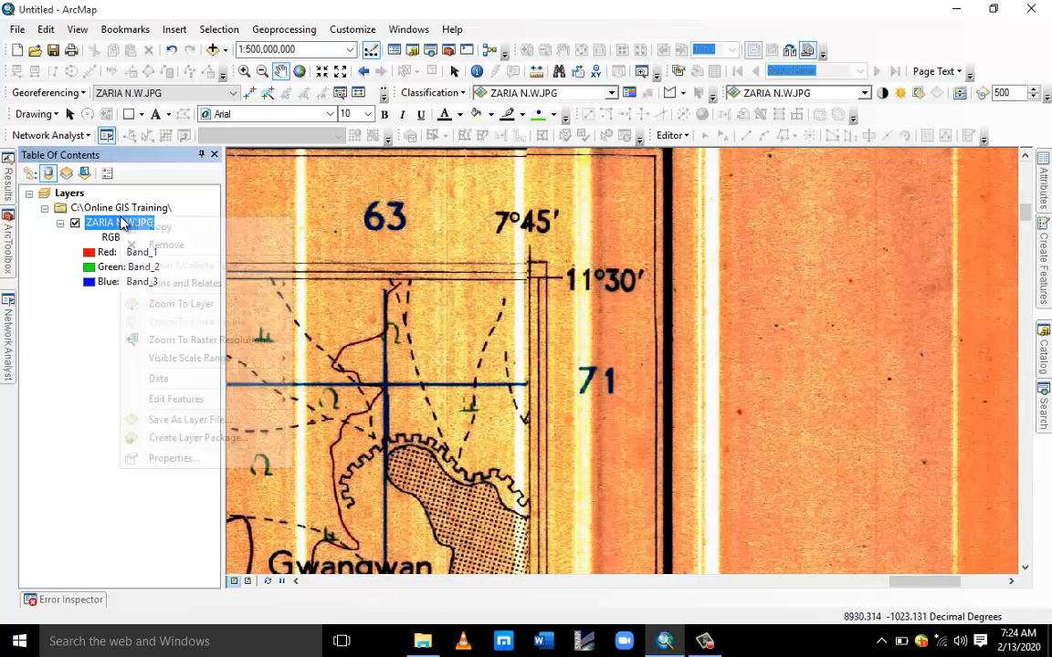
left_click(188, 303)
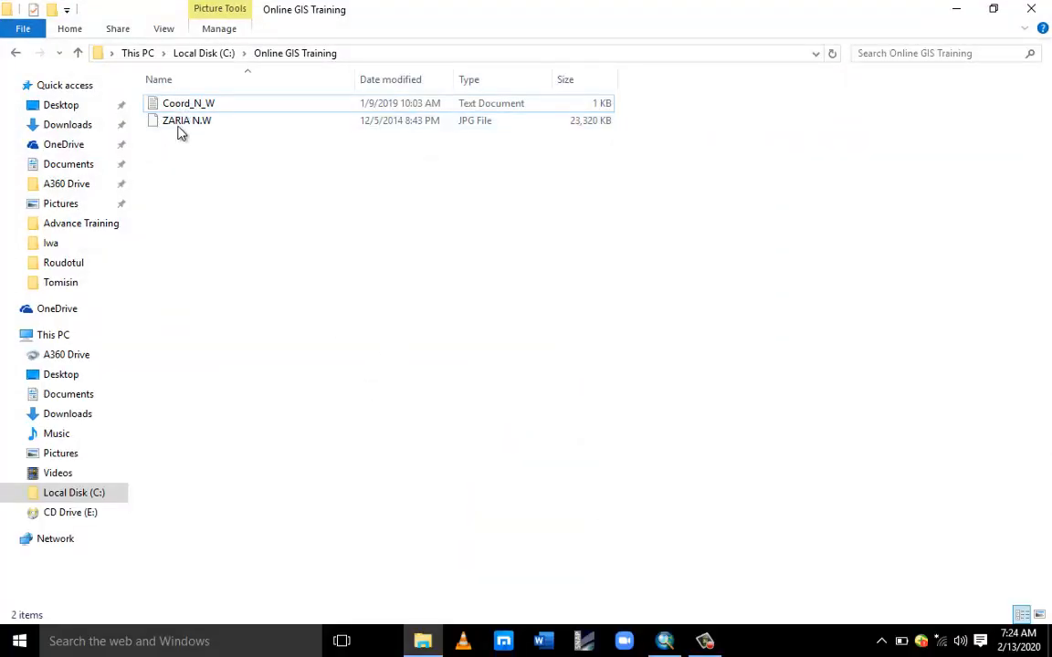
Open the Coord_N_W text file in Notepad and place its narrowed window beside the map.
double_click(205, 105)
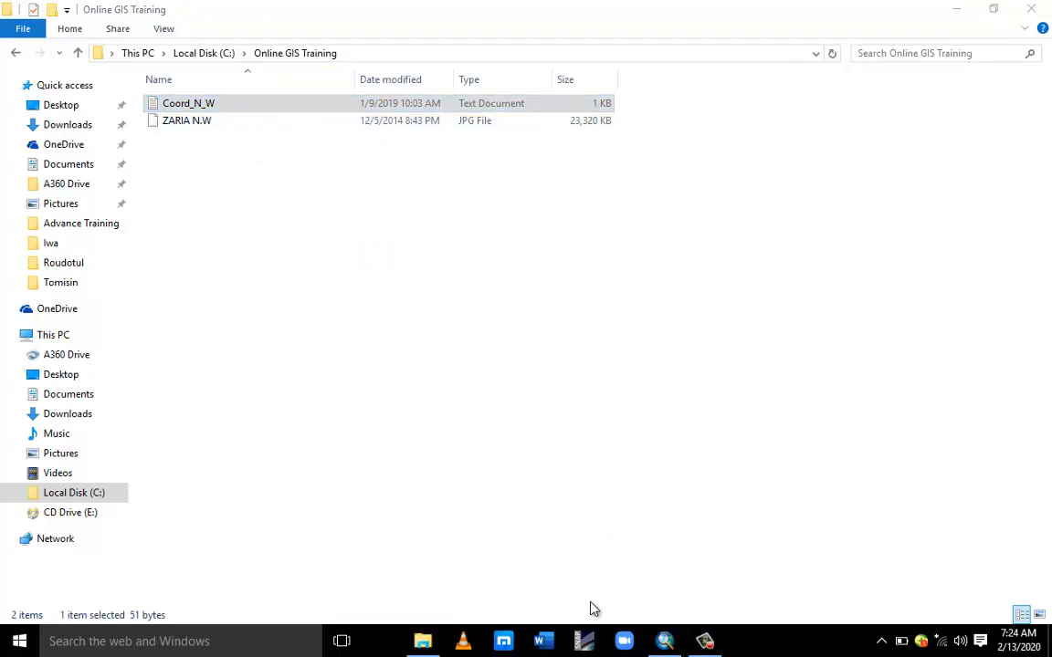
left_click(493, 458)
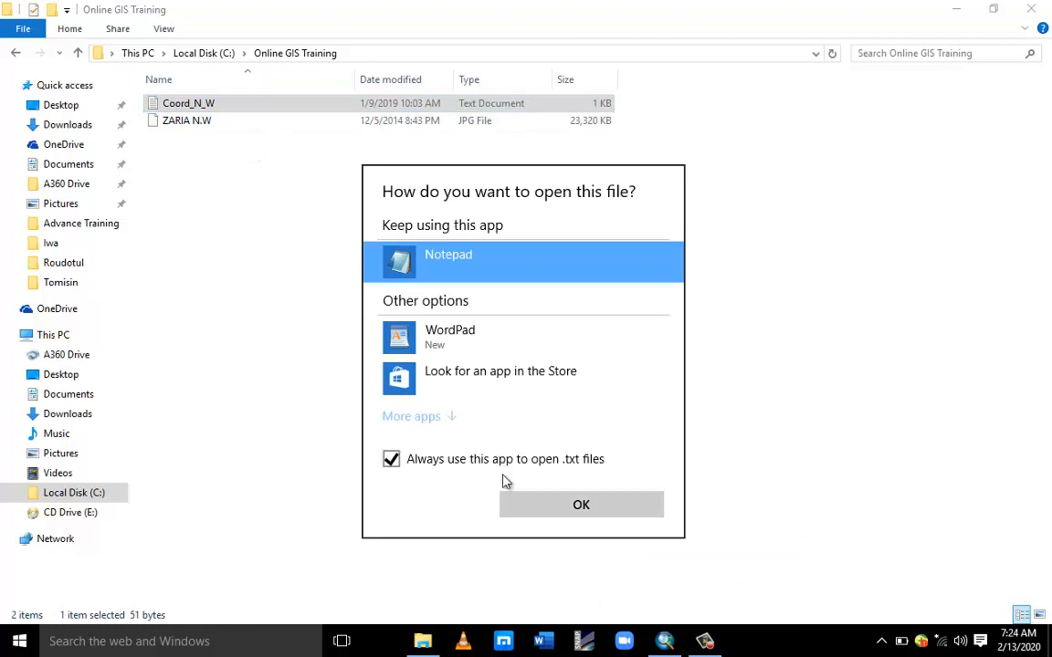
left_click(547, 505)
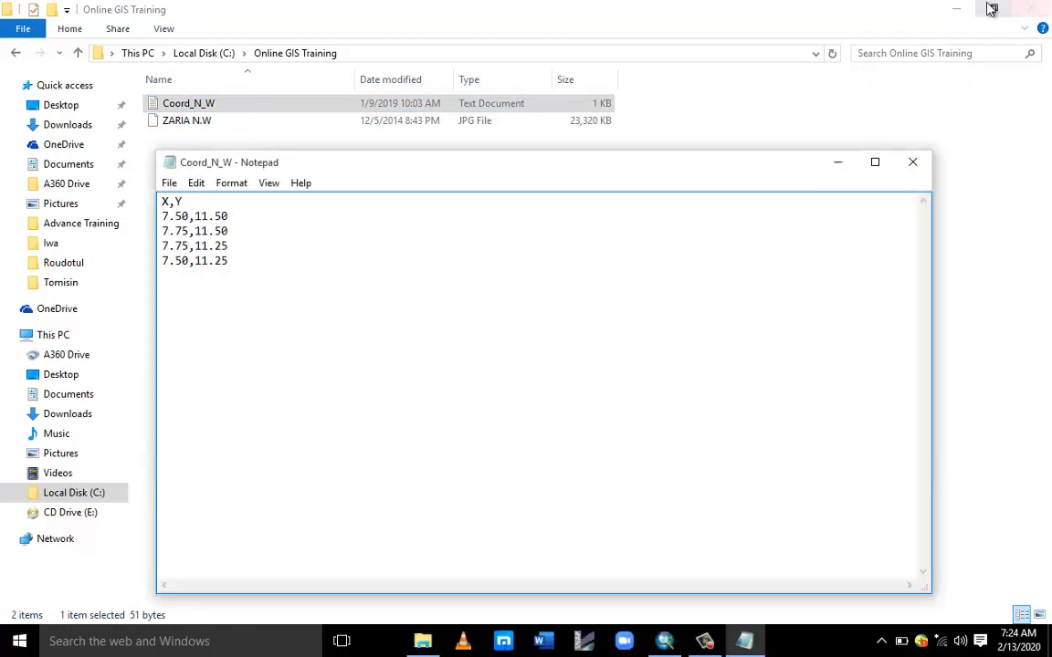
left_click(955, 9)
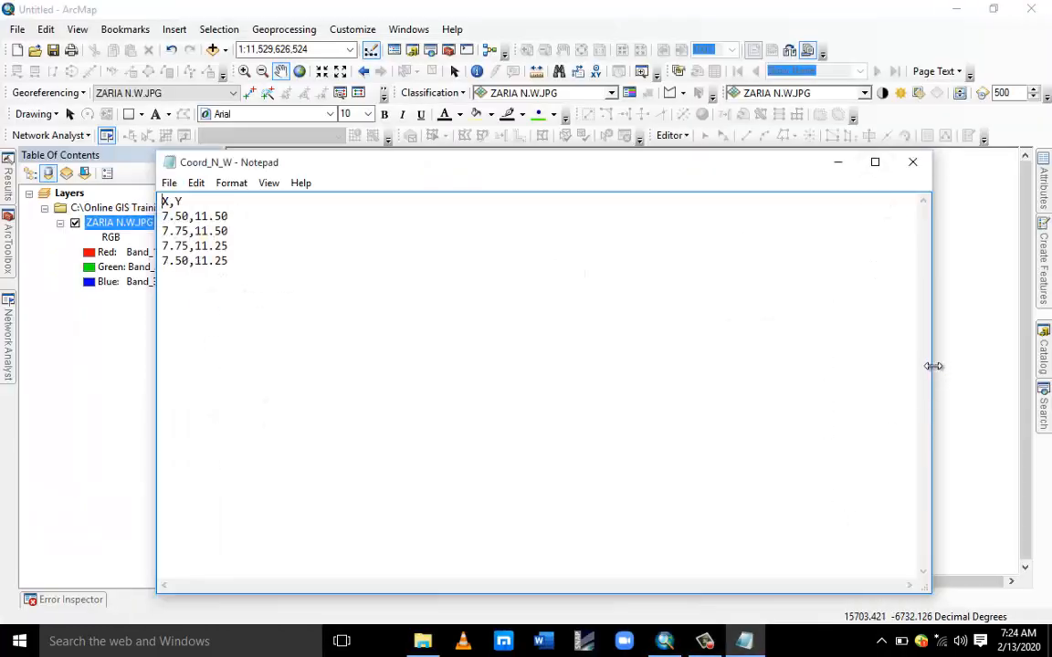
left_click_drag(931, 365, 414, 417)
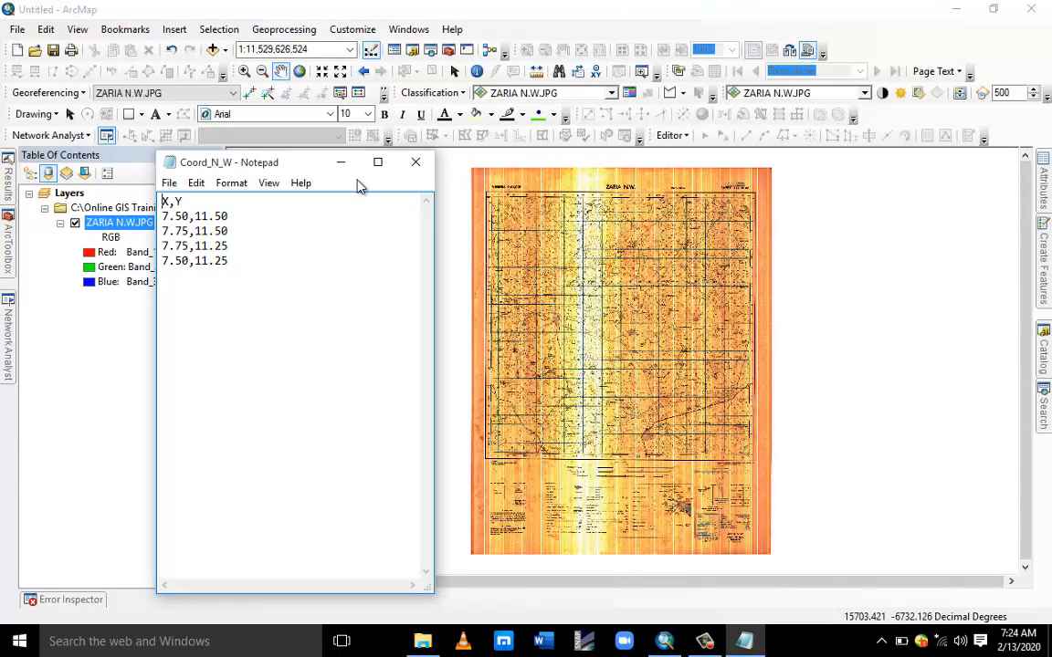
left_click_drag(296, 173, 846, 146)
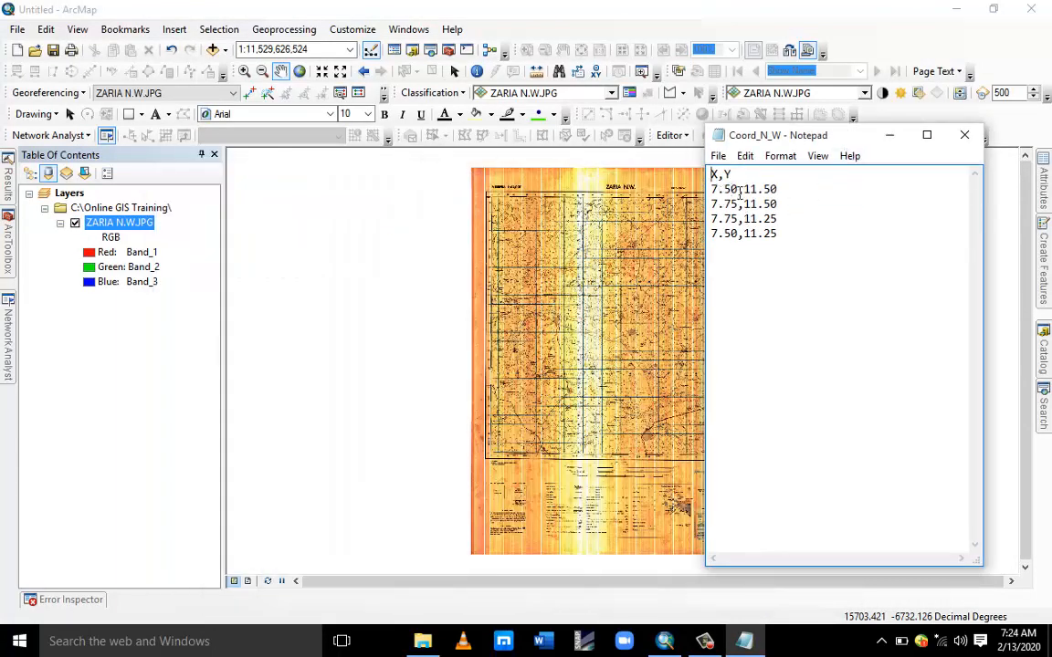
Compare the map's corner latitude and longitude labels with the coordinates listed in the Notepad file.
left_click(505, 197)
scroll(507, 238, "down", 5)
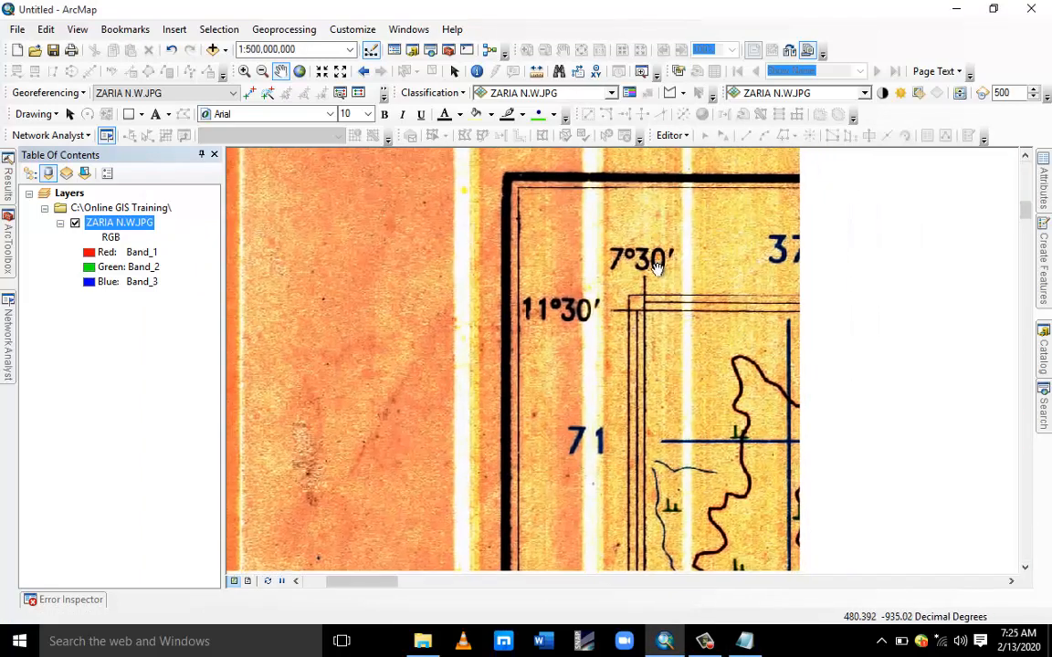
left_click(745, 641)
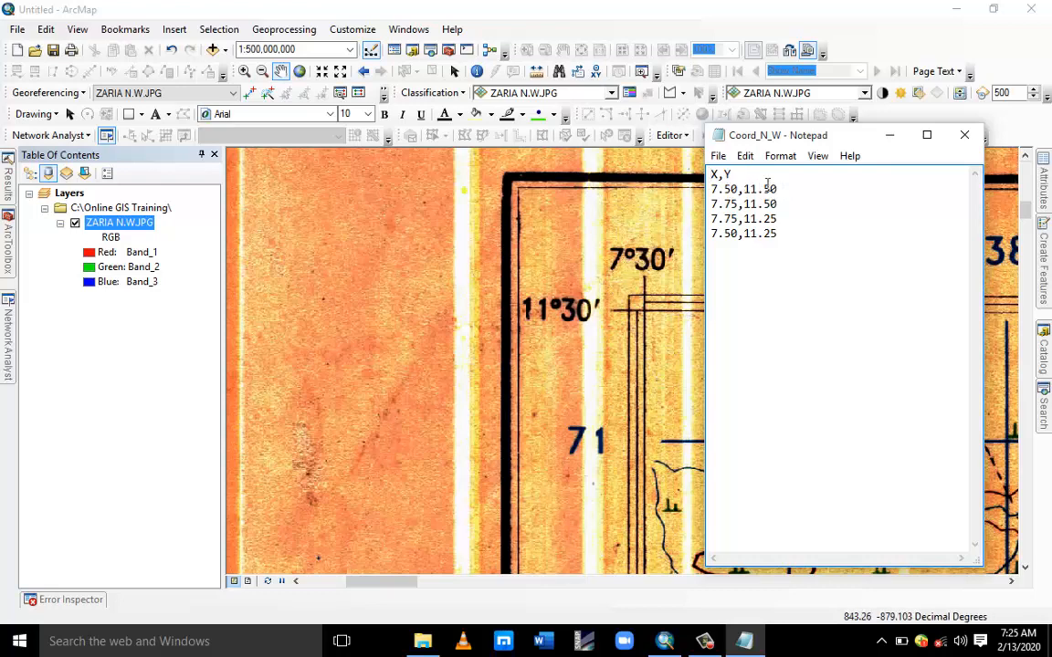
right_click(137, 233)
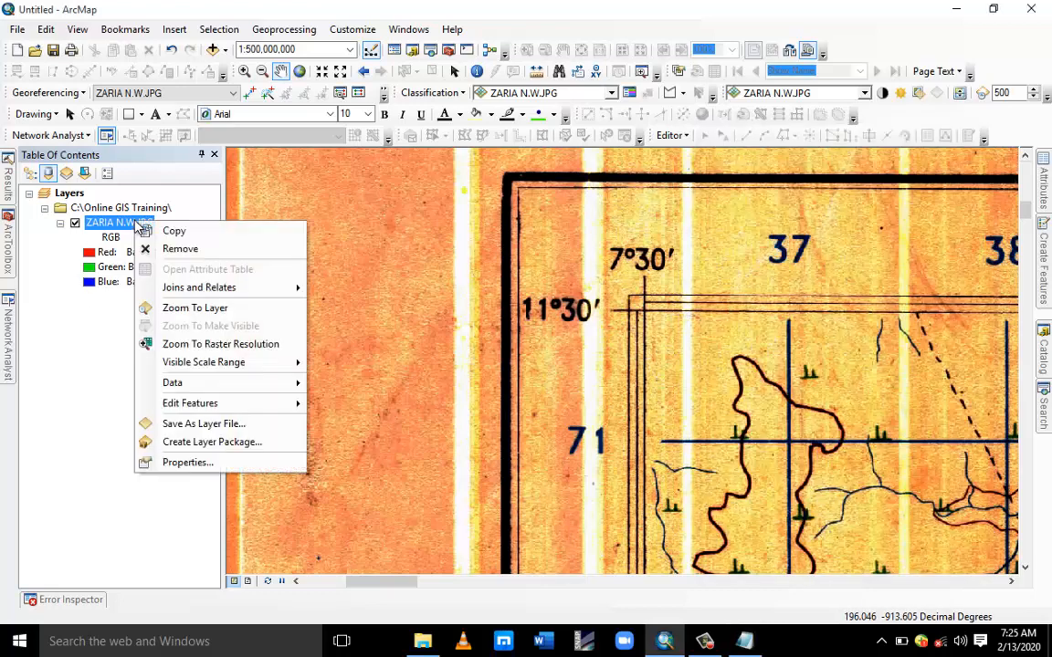
left_click(199, 305)
scroll(765, 215, "down", 5)
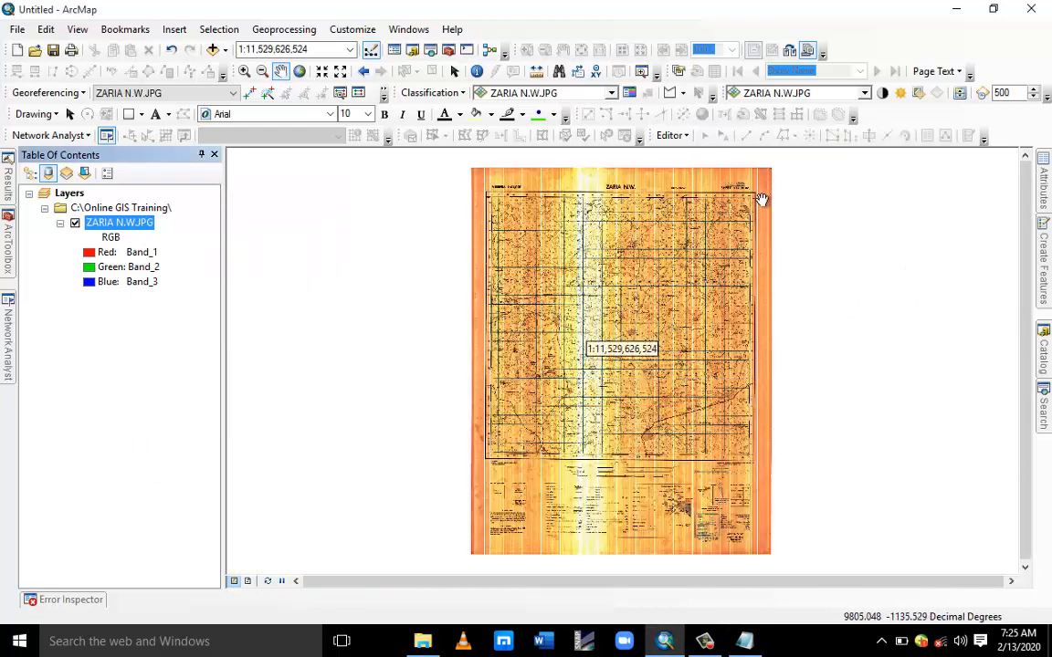
scroll(584, 305, "down", 3)
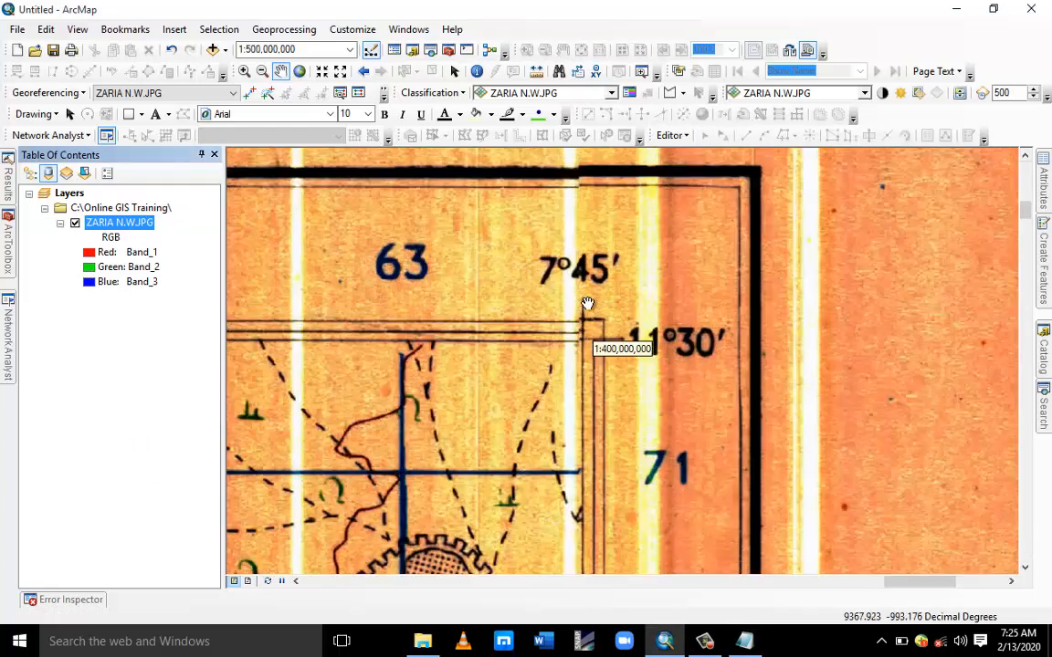
left_click(745, 640)
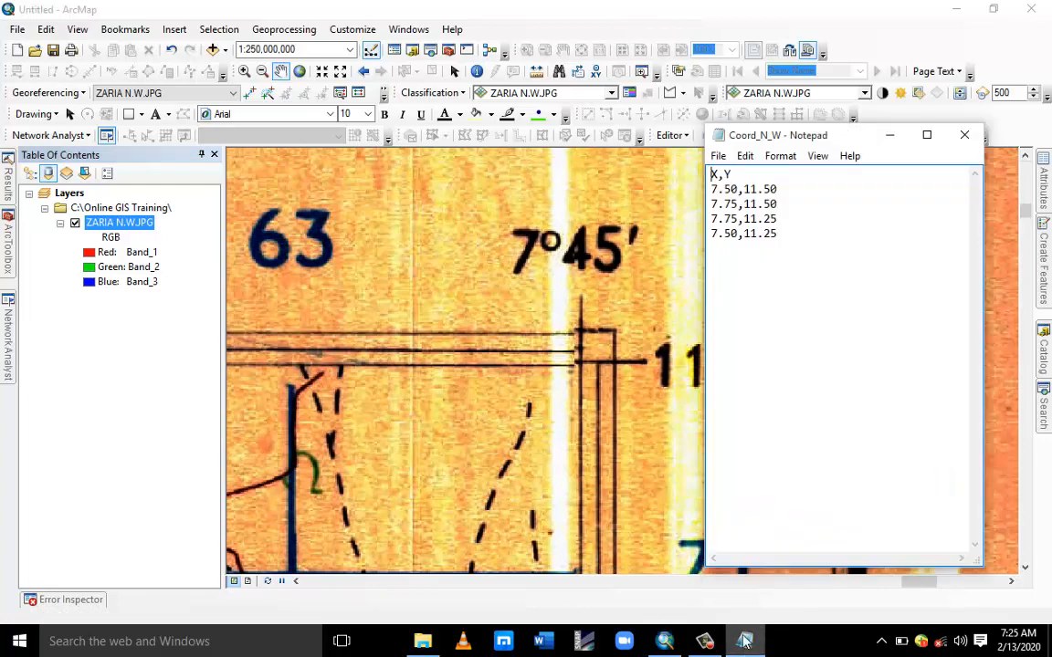
left_click_drag(606, 298, 469, 293)
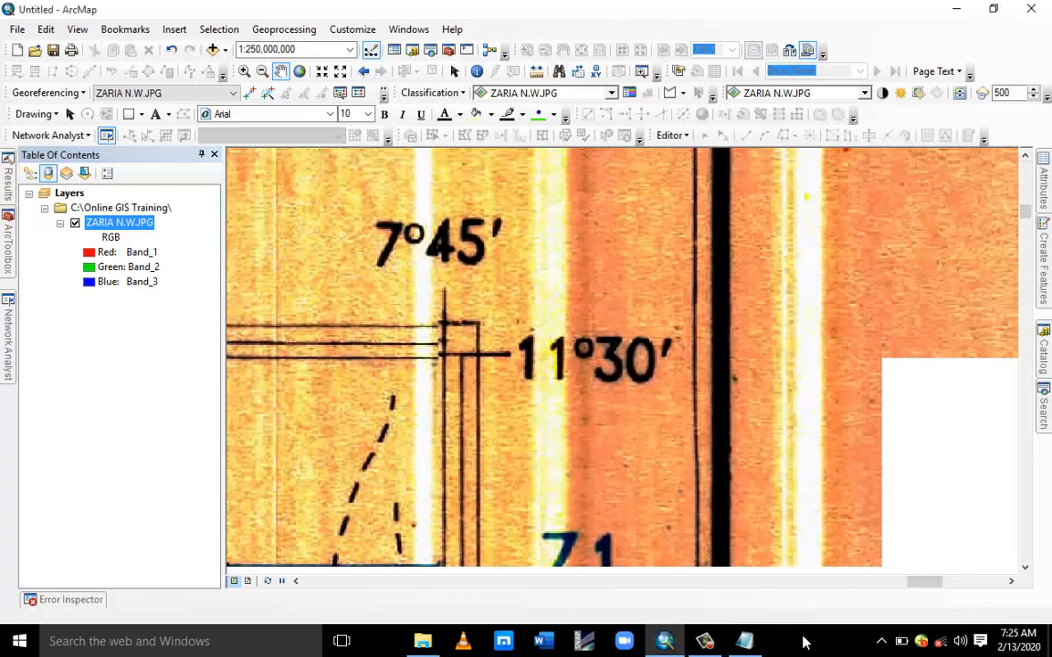
left_click(744, 641)
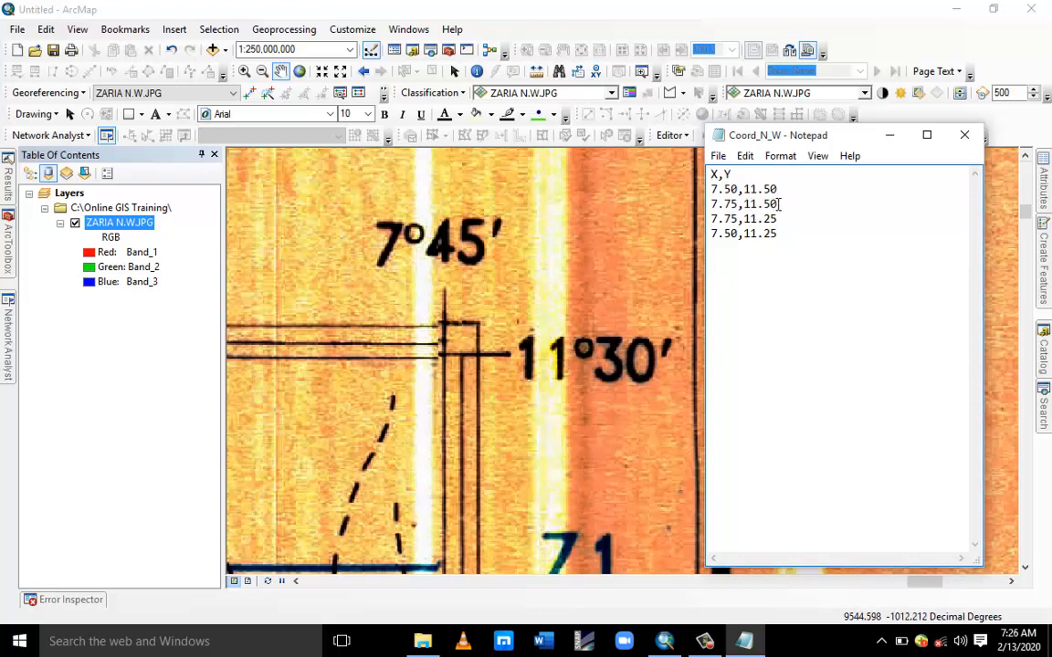
Return to the full layer extent, bring up the Notepad coordinates, and zoom into the map's upper-left corner.
right_click(137, 223)
left_click(188, 308)
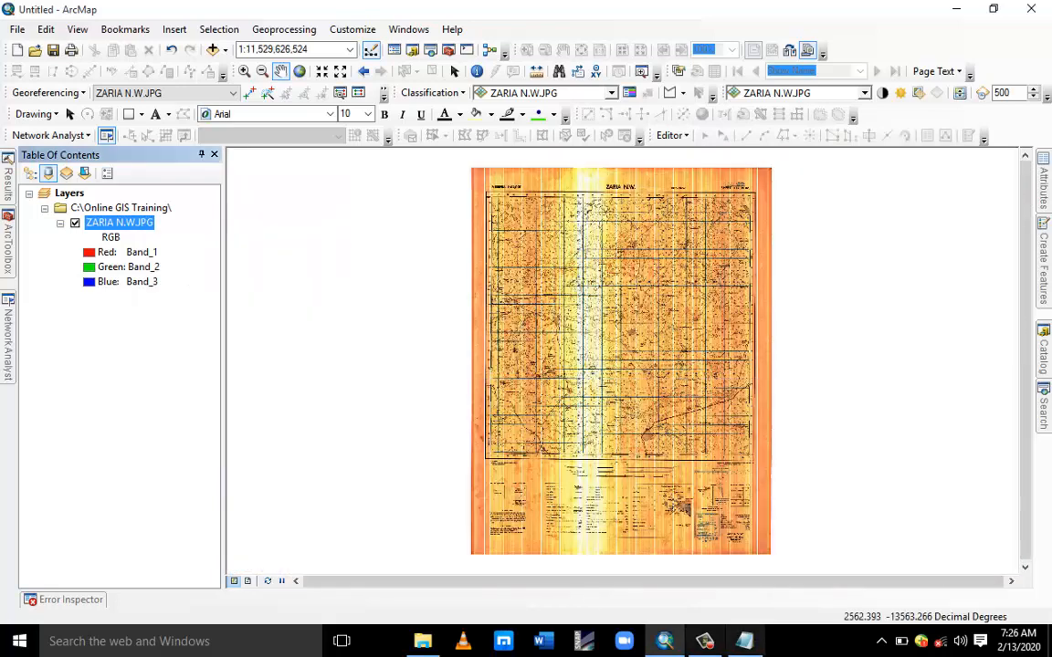
left_click(745, 641)
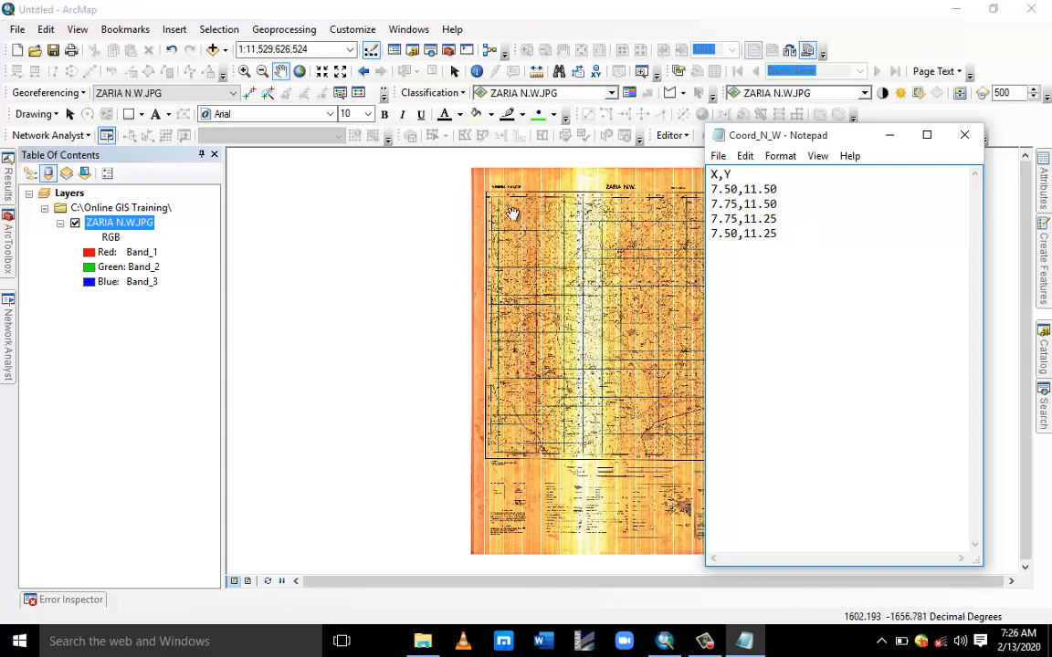
left_click_drag(493, 198, 416, 181)
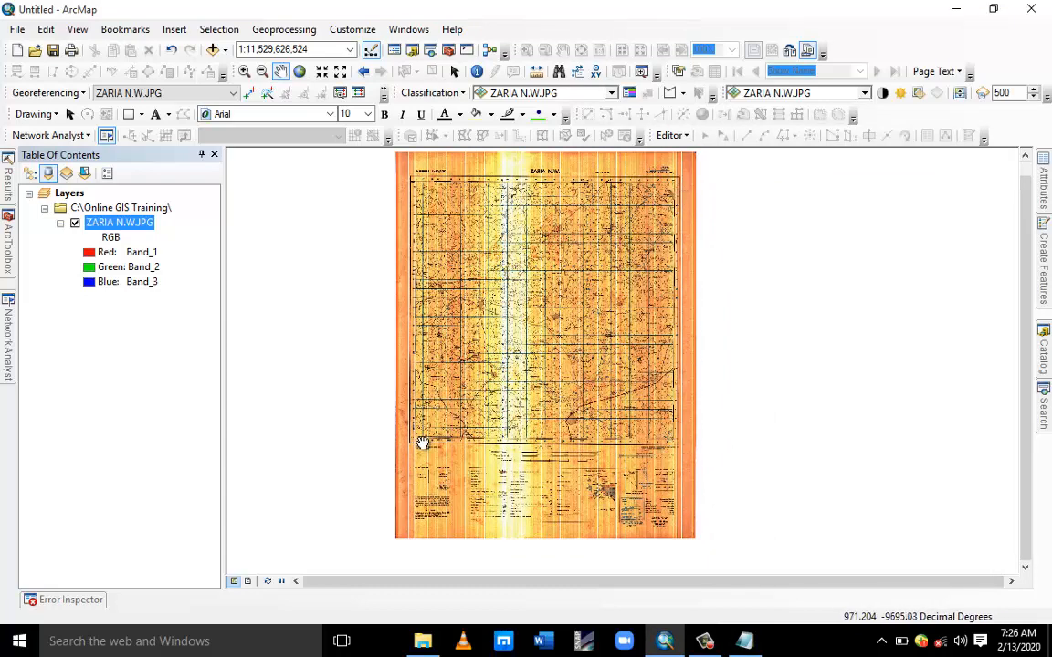
mouse_move(745, 643)
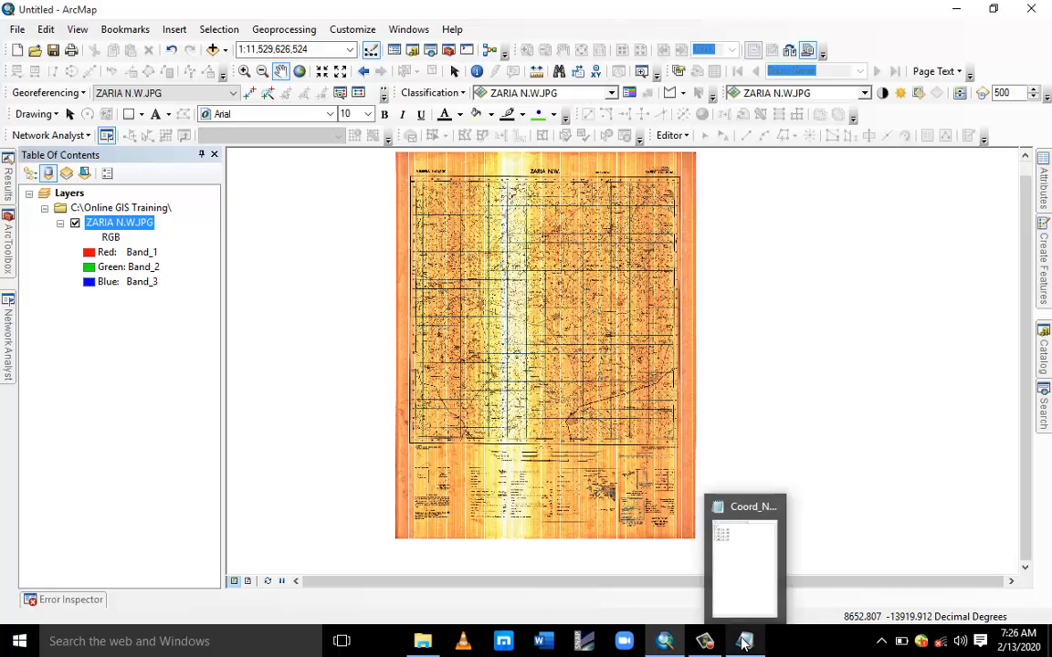
left_click_drag(409, 181, 430, 237)
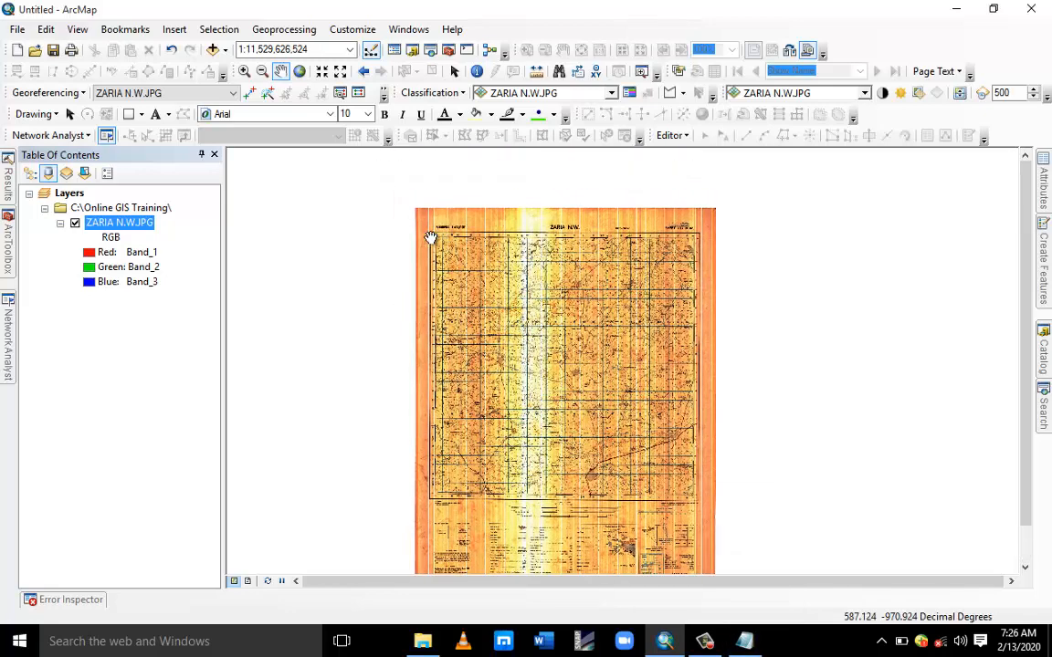
scroll(433, 234, "down", 5)
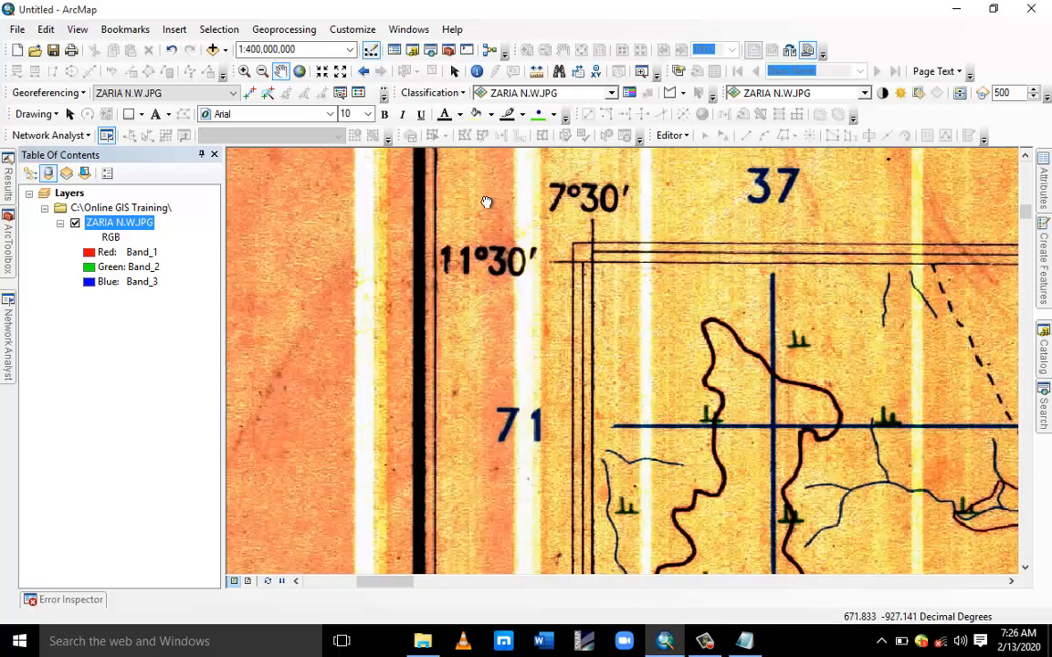
Examine the upper-left corner's latitude and longitude labels against the coordinates listed in Notepad.
left_click_drag(486, 202, 345, 216)
left_click(721, 606)
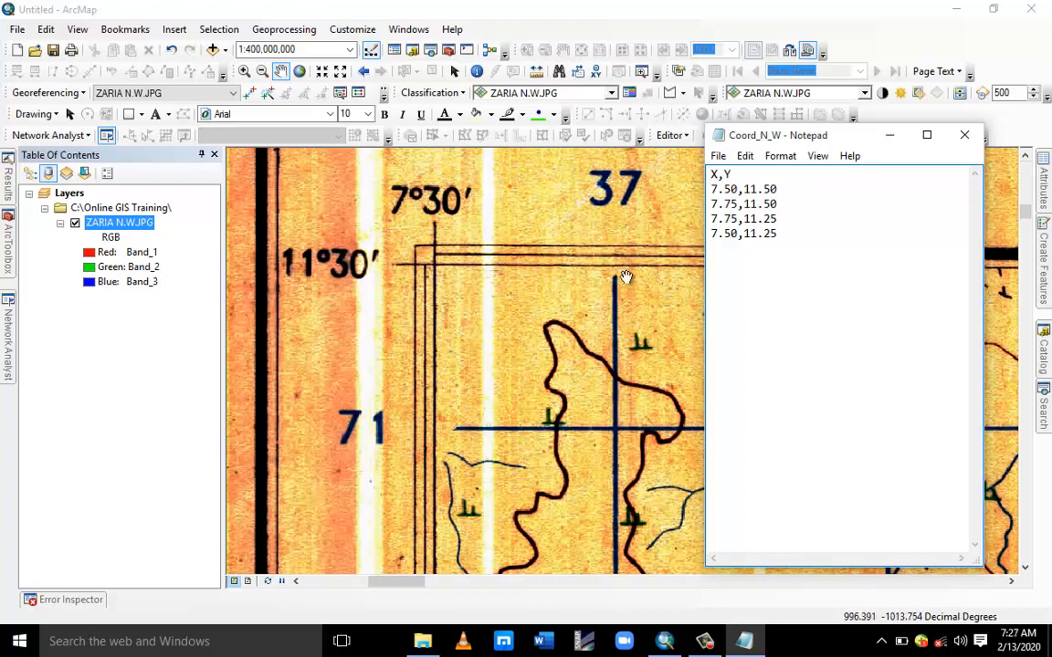
left_click_drag(626, 277, 513, 387)
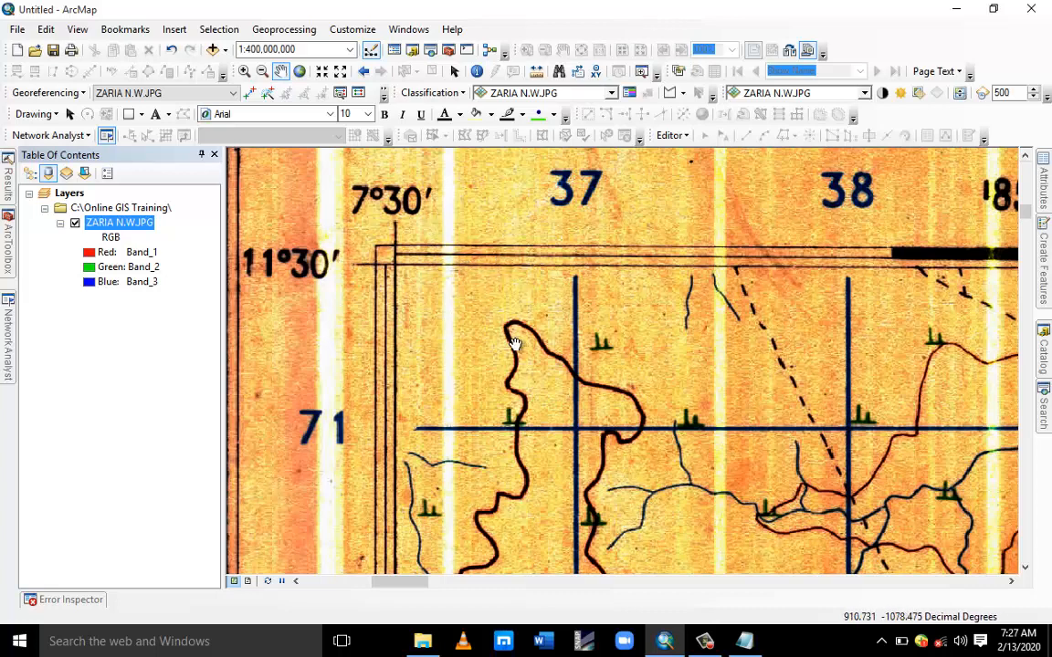
left_click_drag(695, 289, 656, 183)
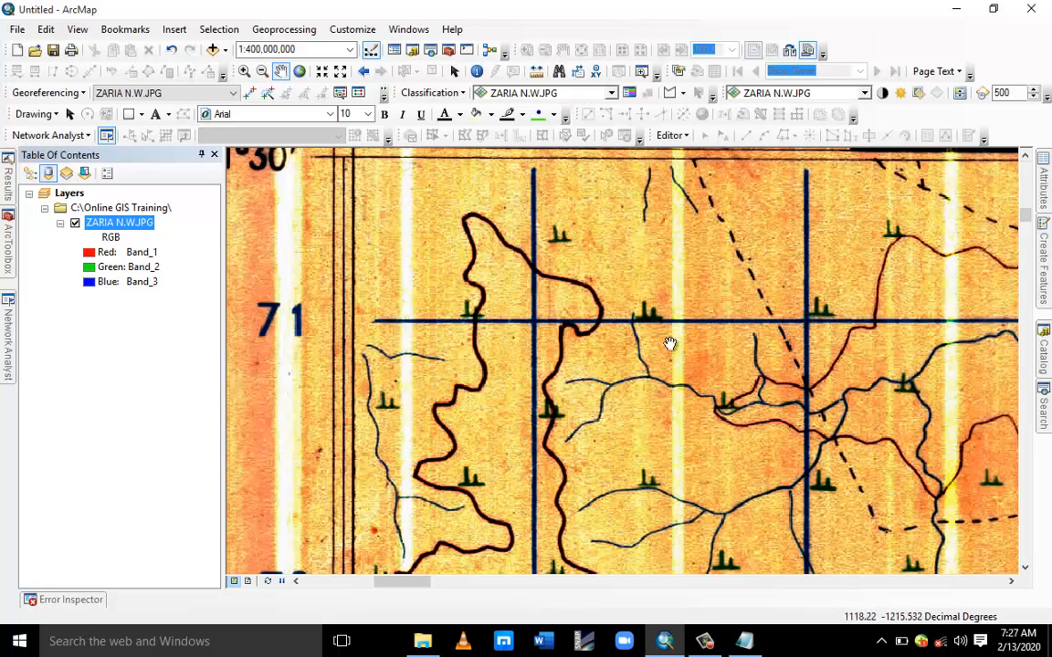
left_click_drag(517, 324, 641, 420)
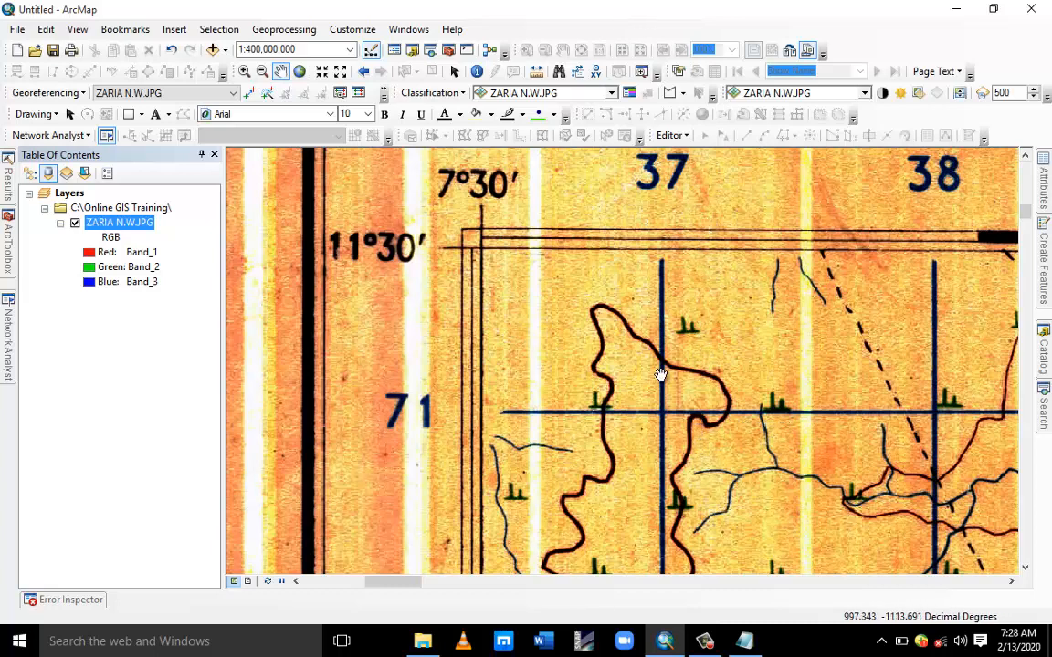
left_click_drag(622, 296, 630, 448)
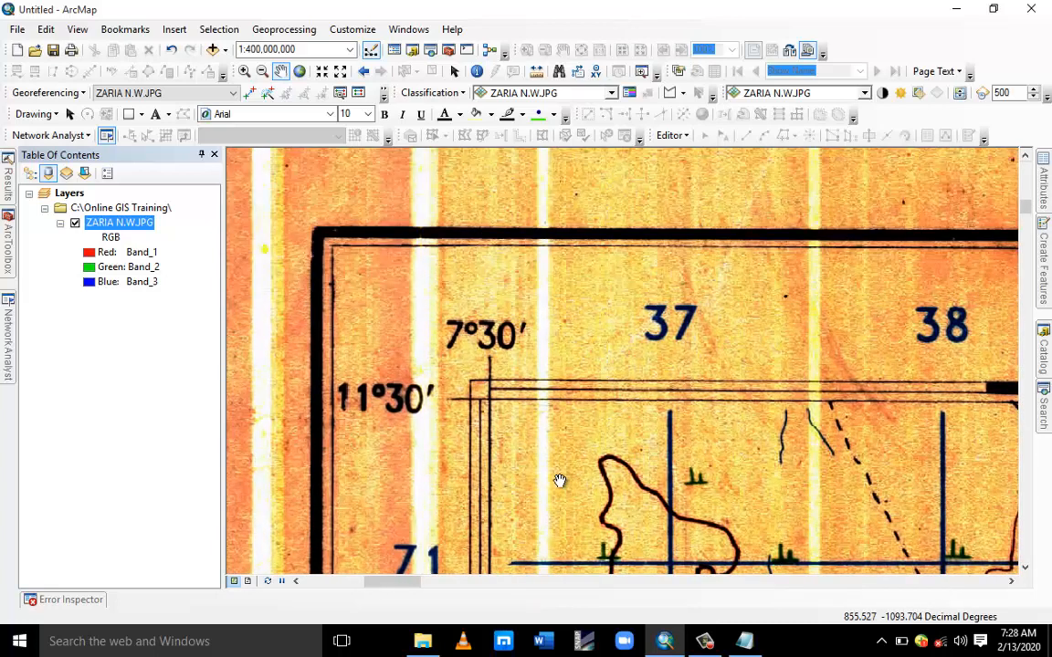
left_click_drag(425, 399, 424, 363)
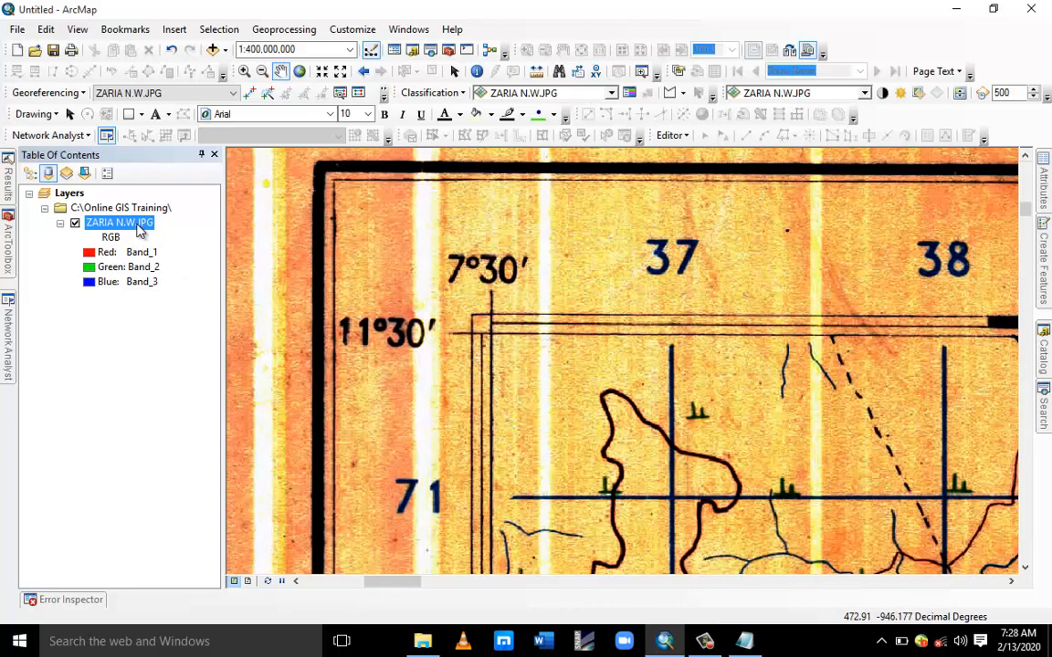
Return to the full layer extent and close the Notepad window.
right_click(139, 230)
left_click(194, 309)
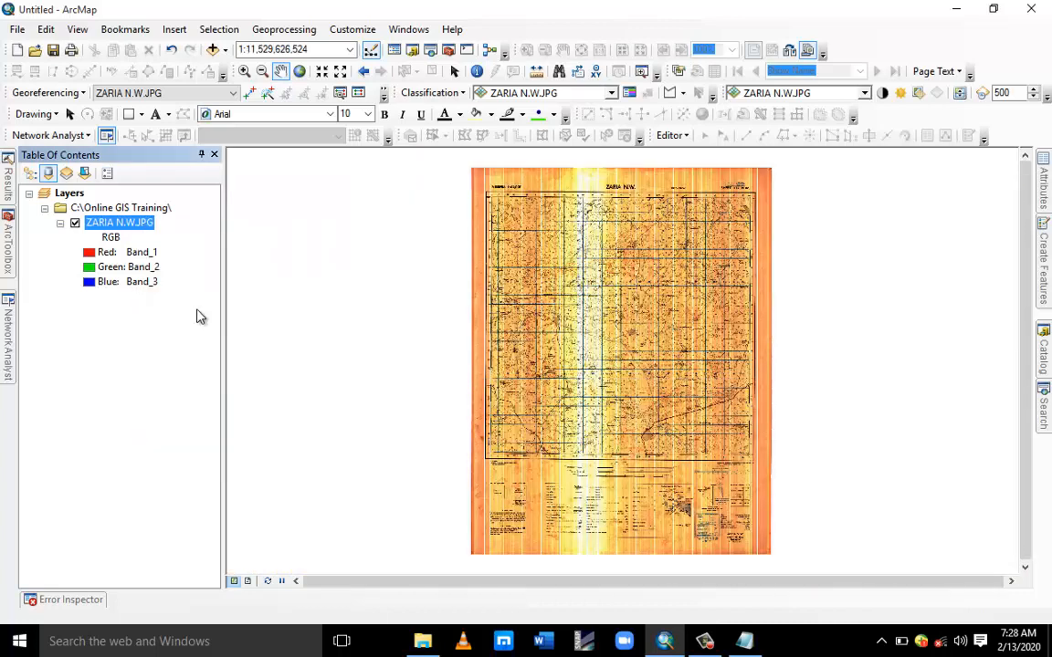
left_click_drag(687, 238, 648, 242)
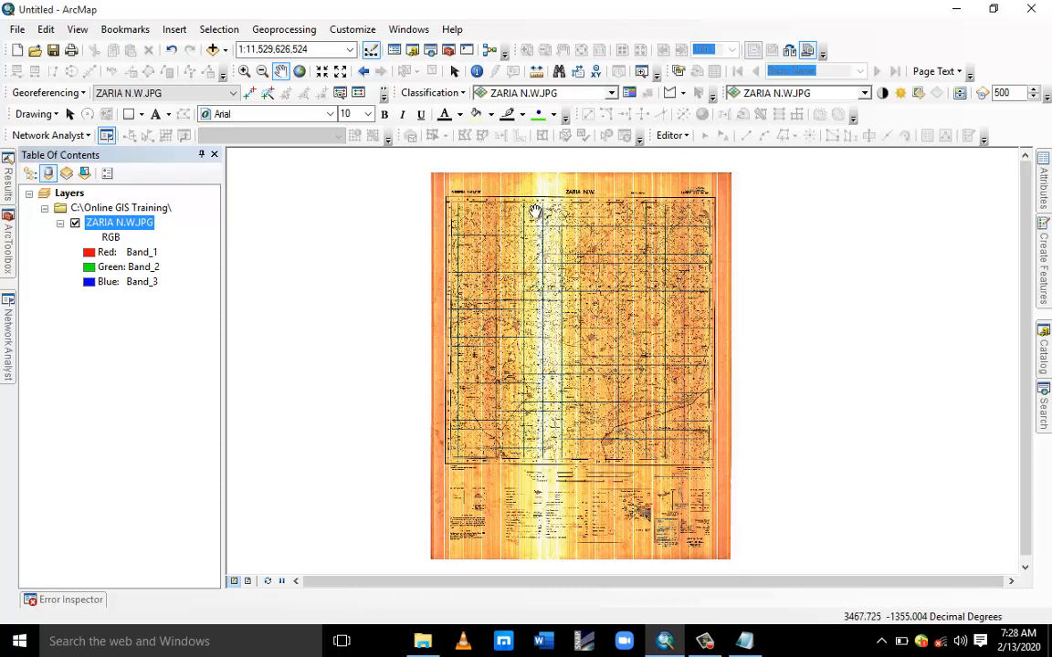
left_click(745, 641)
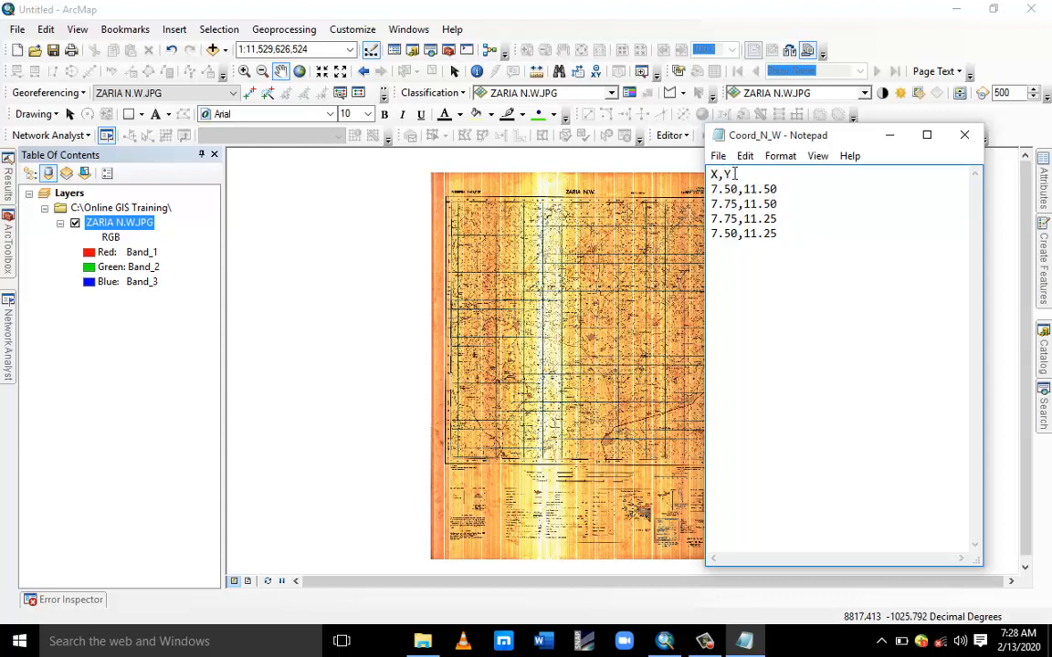
left_click(965, 136)
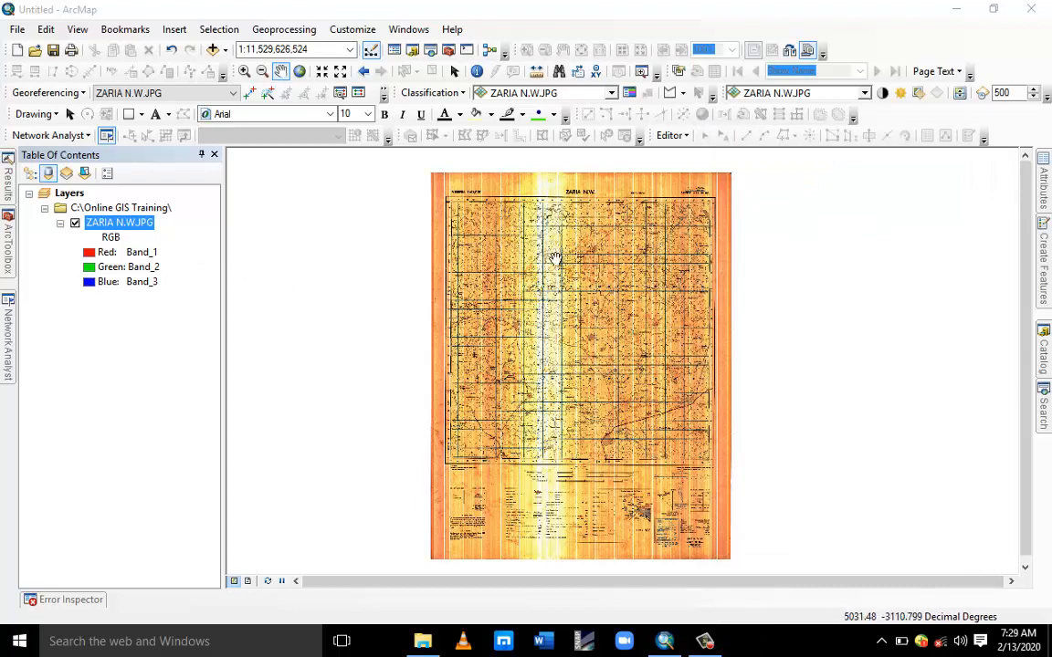
Start Add XY Data and choose the Coord_N_W.txt table from the Online GIS Training folder.
left_click(17, 31)
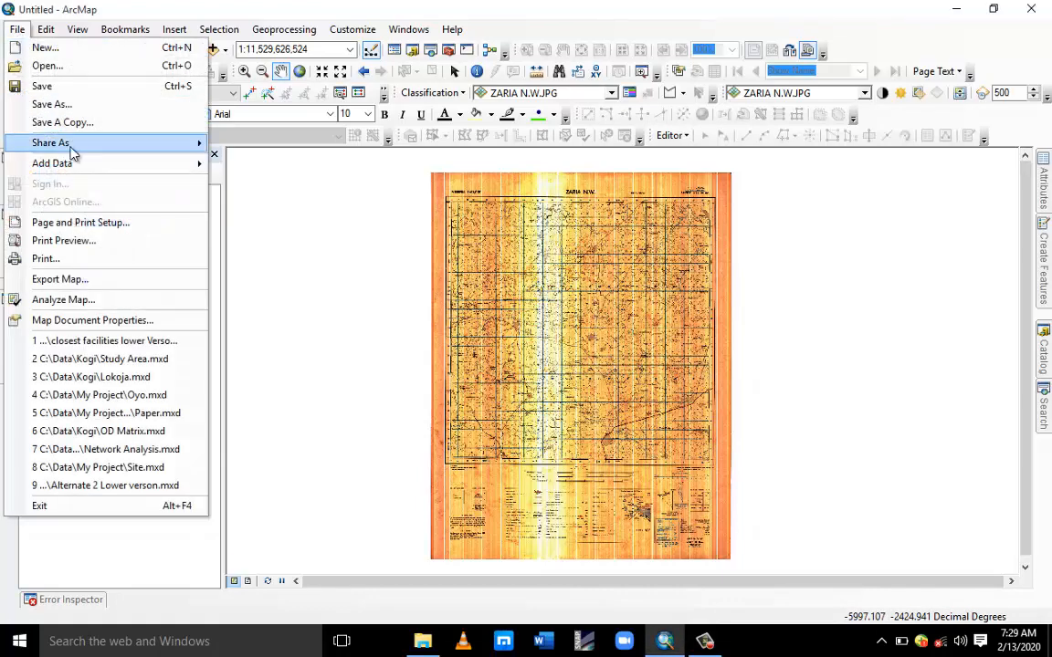
mouse_move(97, 168)
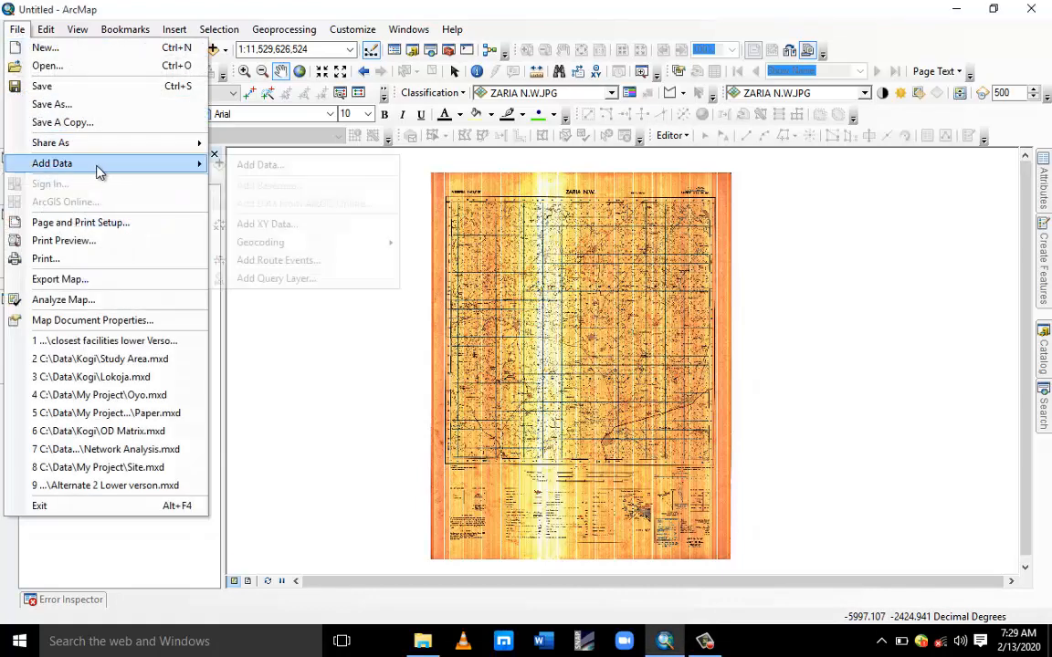
left_click(304, 225)
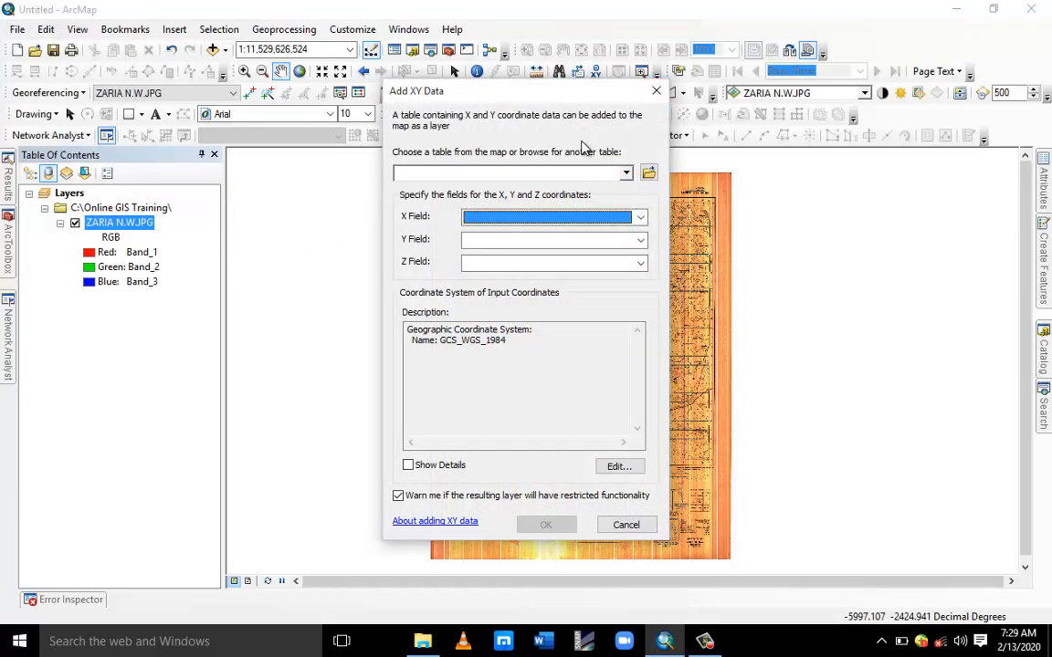
left_click(647, 177)
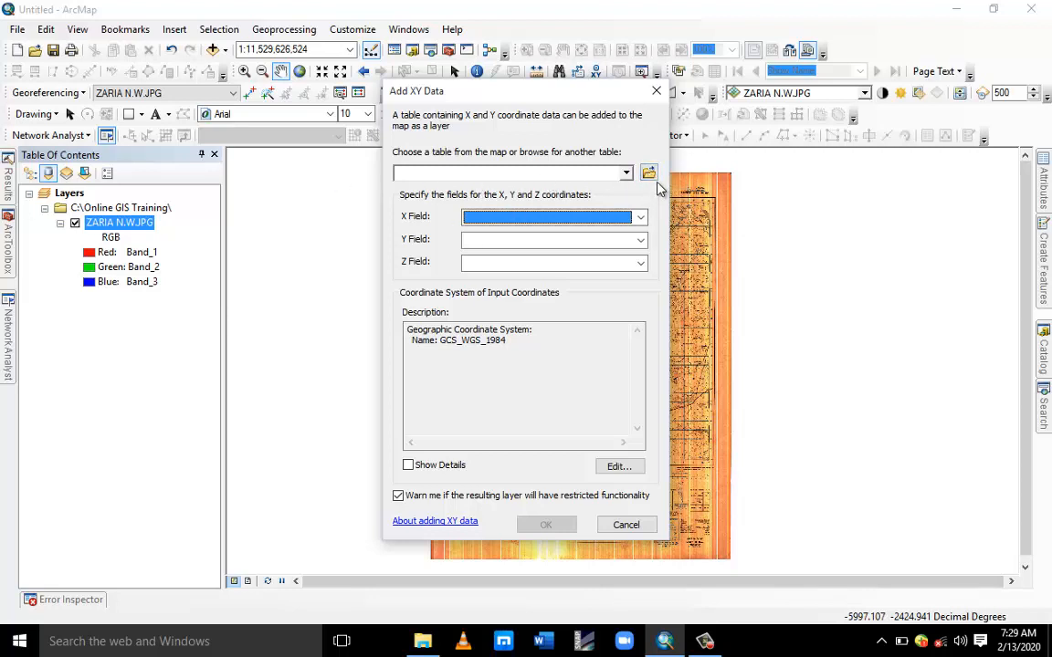
left_click(649, 176)
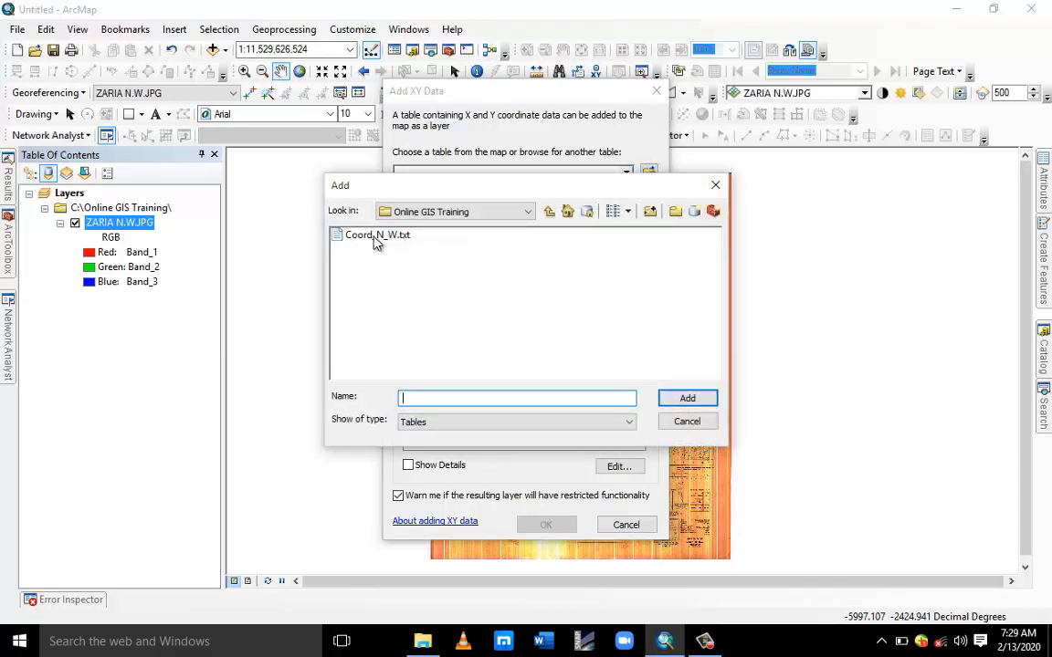
left_click(376, 235)
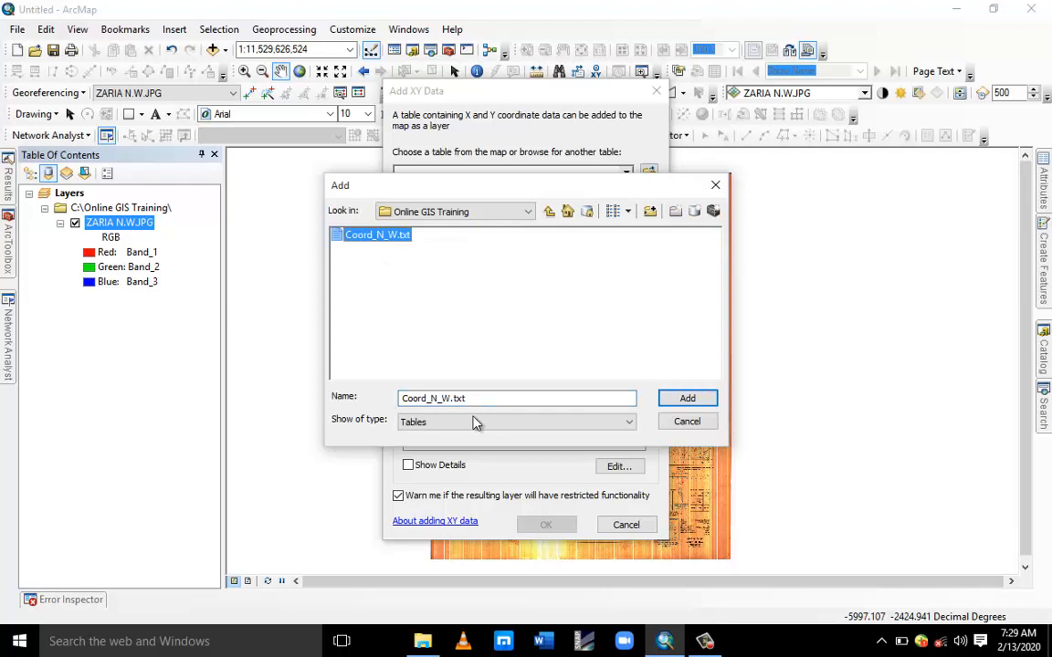
left_click(686, 401)
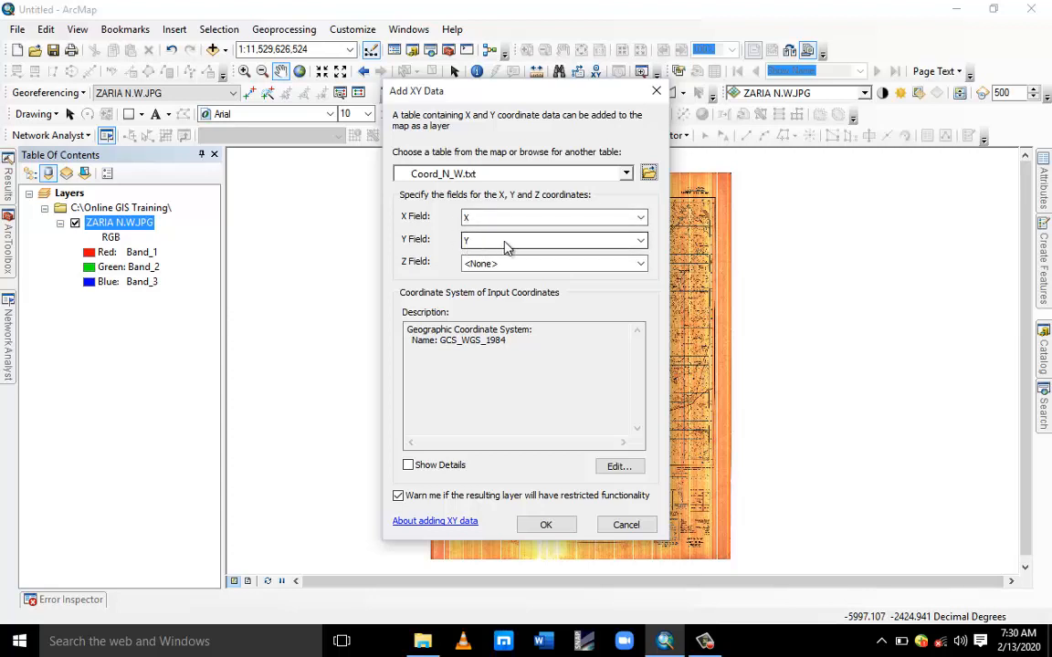
Reassign the coordinate fields, finishing with X as the X field and Y as the Y field.
left_click(645, 220)
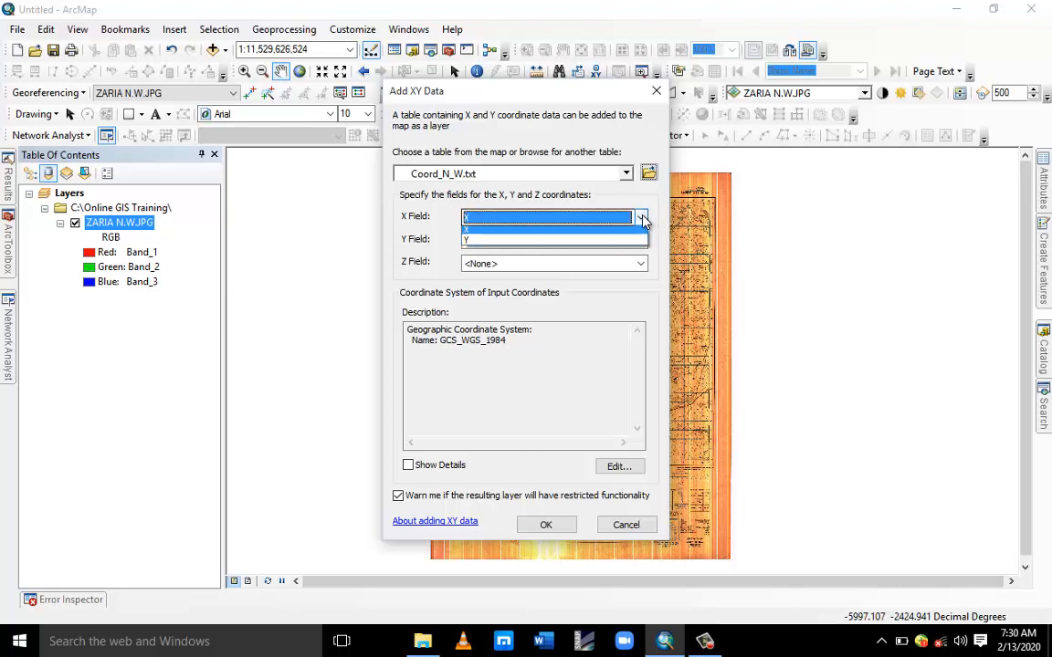
left_click(637, 237)
left_click(639, 241)
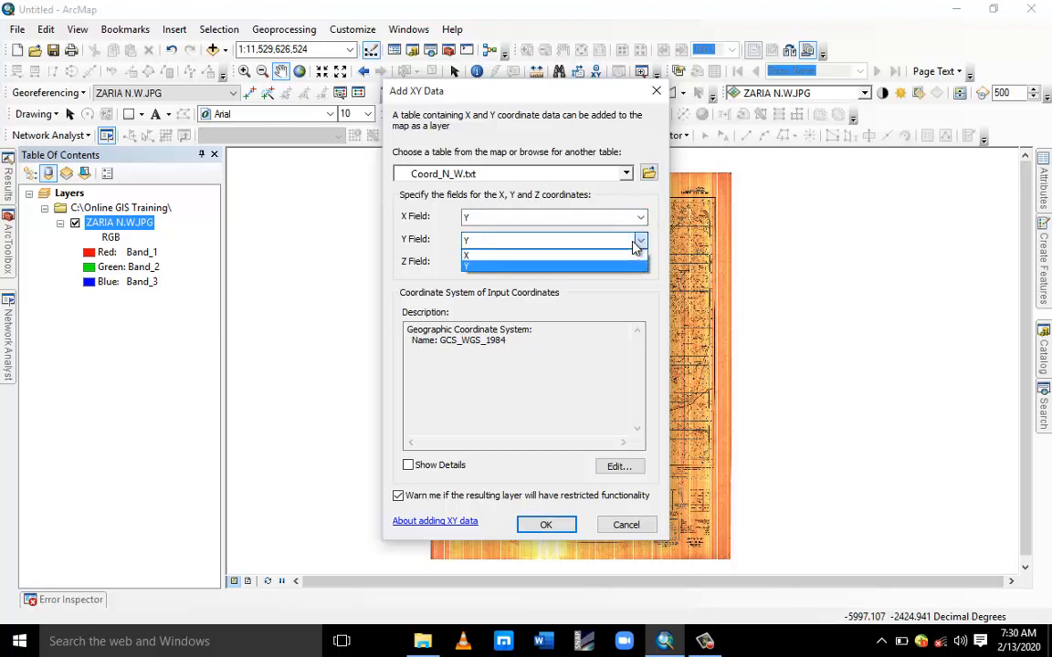
left_click(617, 261)
left_click(643, 221)
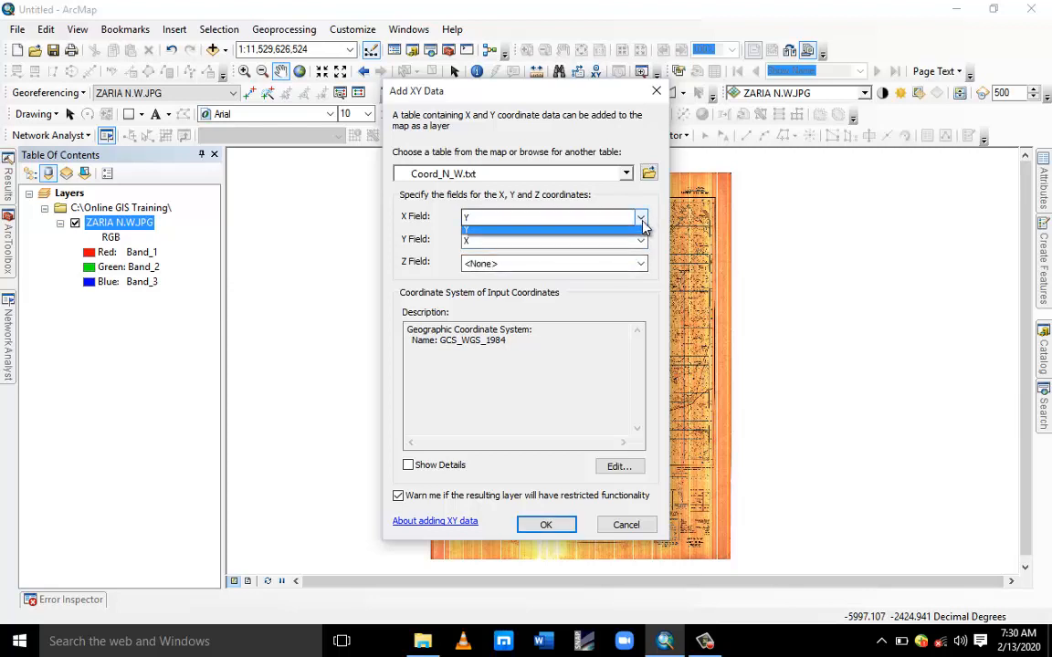
left_click(639, 245)
left_click(642, 243)
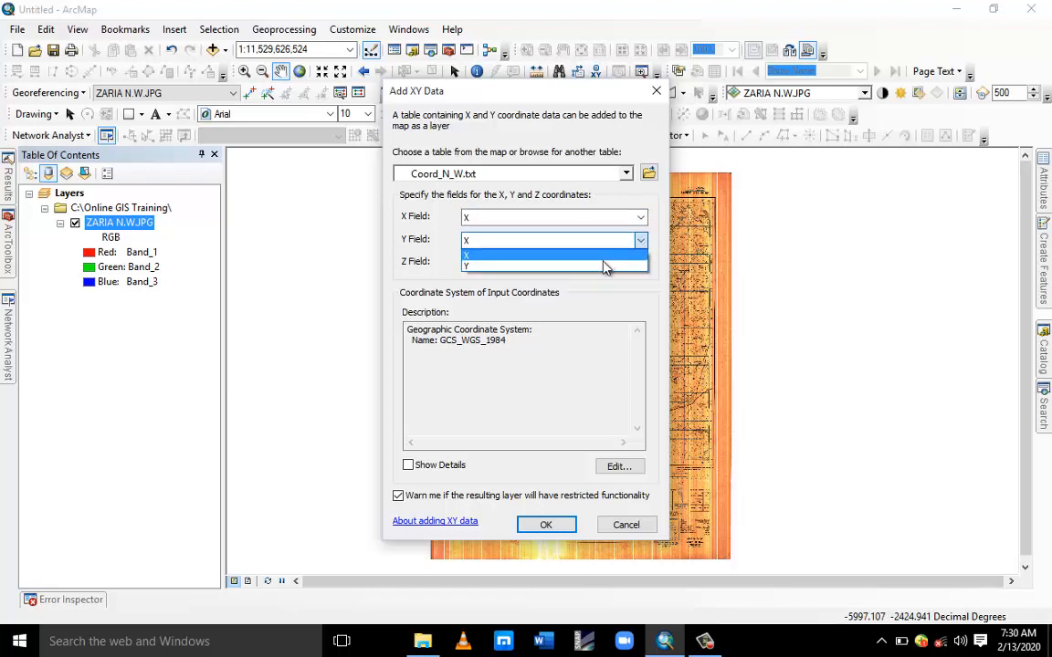
left_click(606, 263)
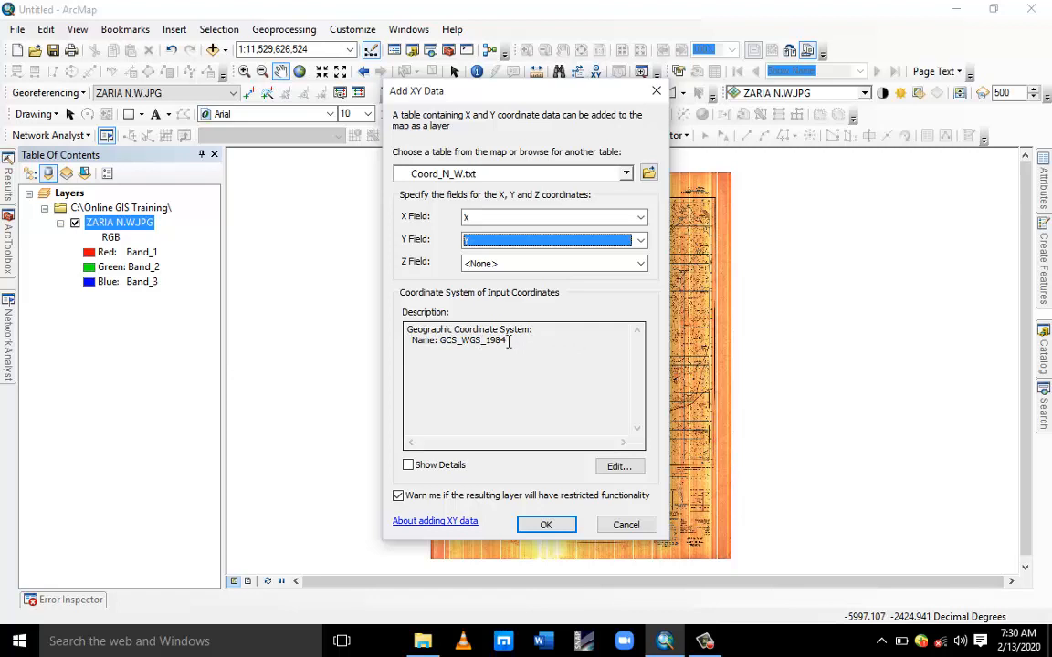
left_click(616, 466)
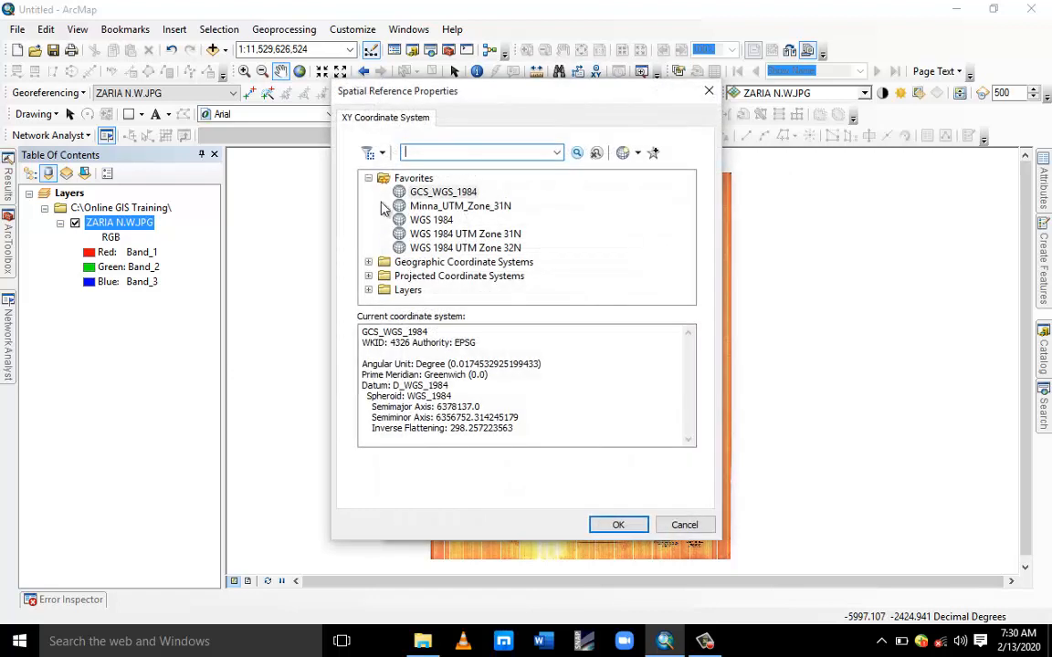
left_click(368, 178)
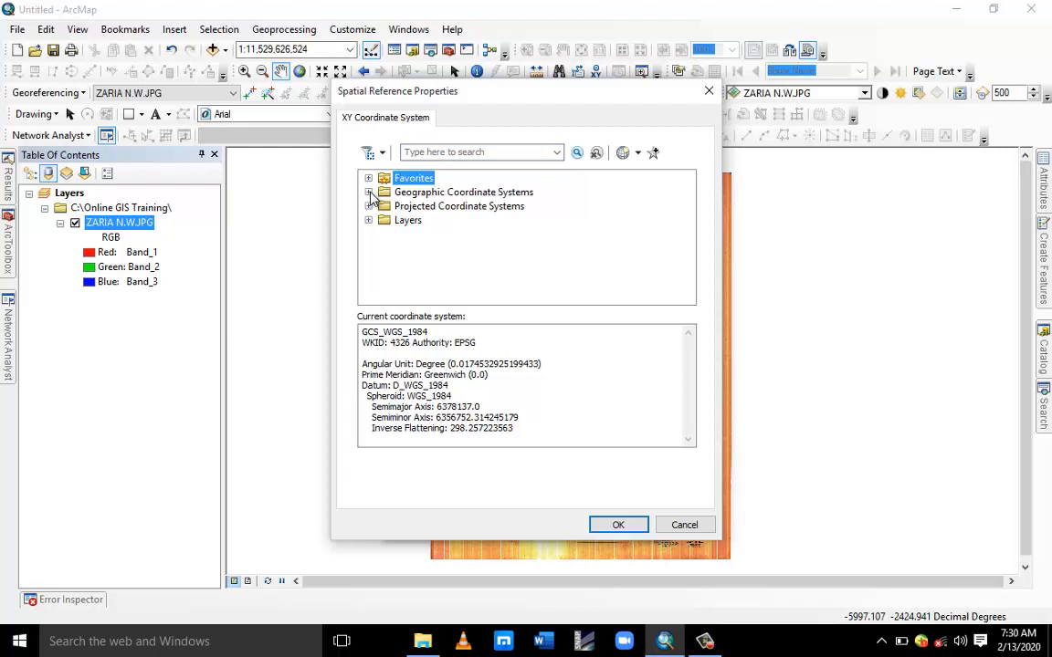
left_click(367, 192)
scroll(369, 237, "down", 3)
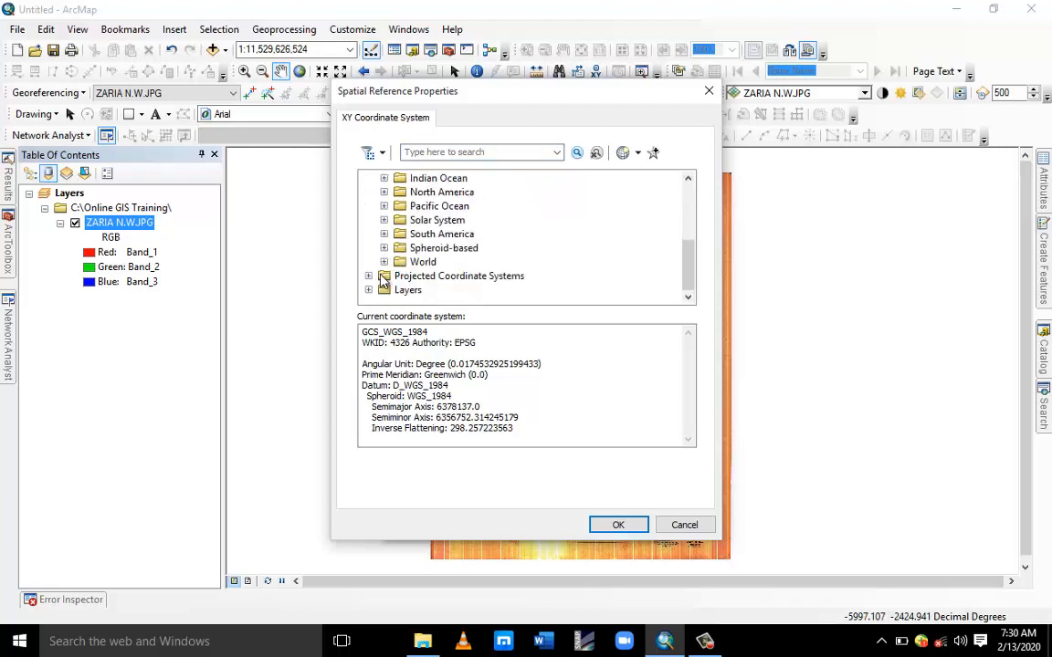
left_click(384, 262)
scroll(424, 258, "down", 6)
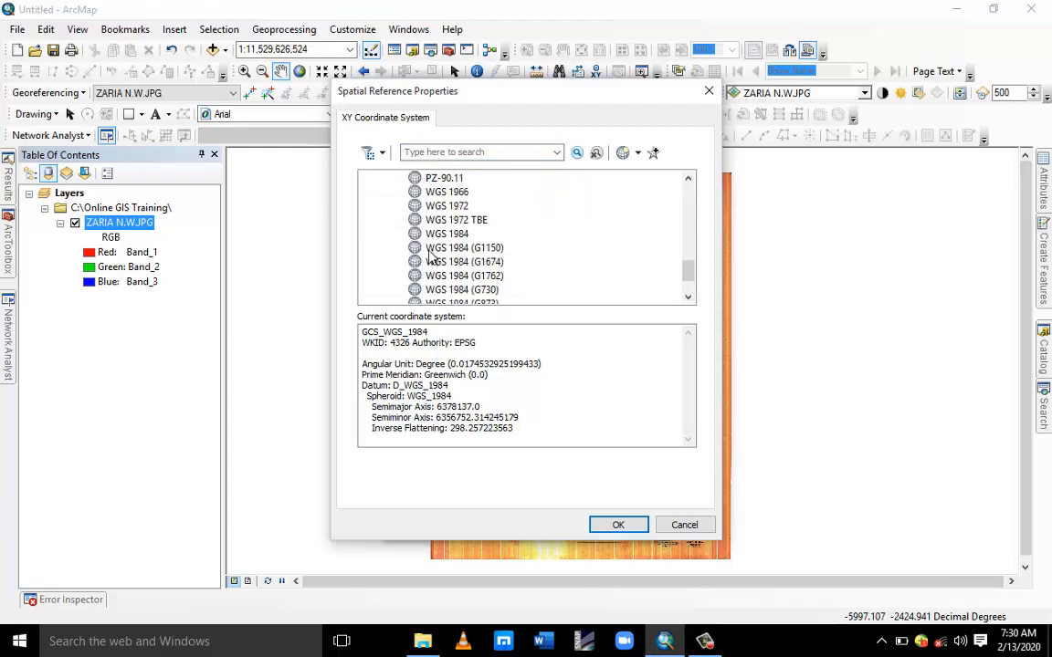
left_click(440, 234)
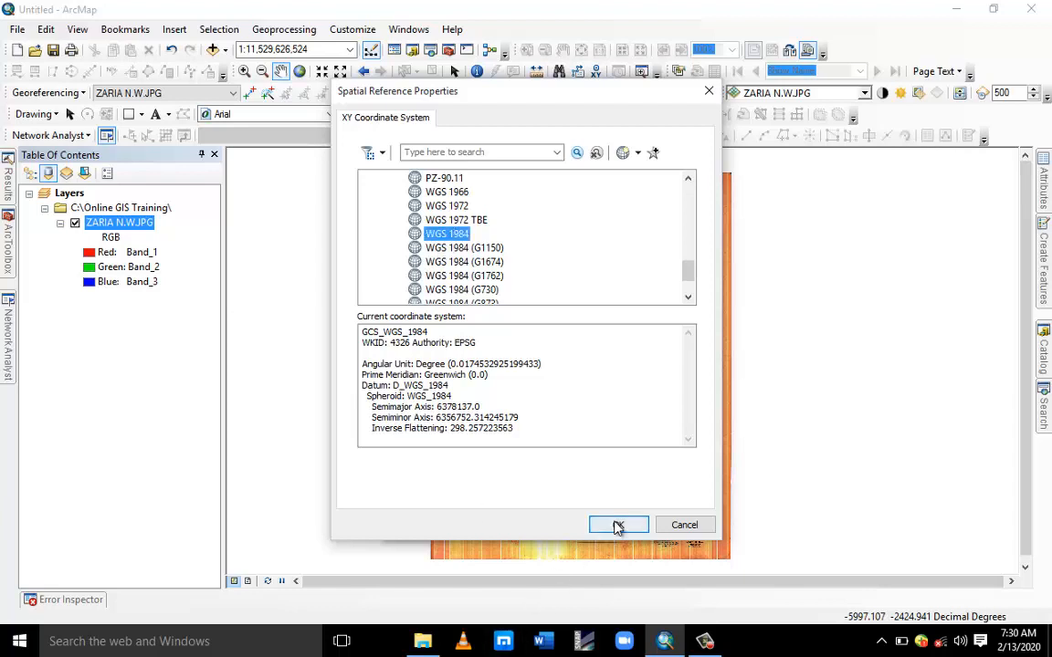
left_click(684, 526)
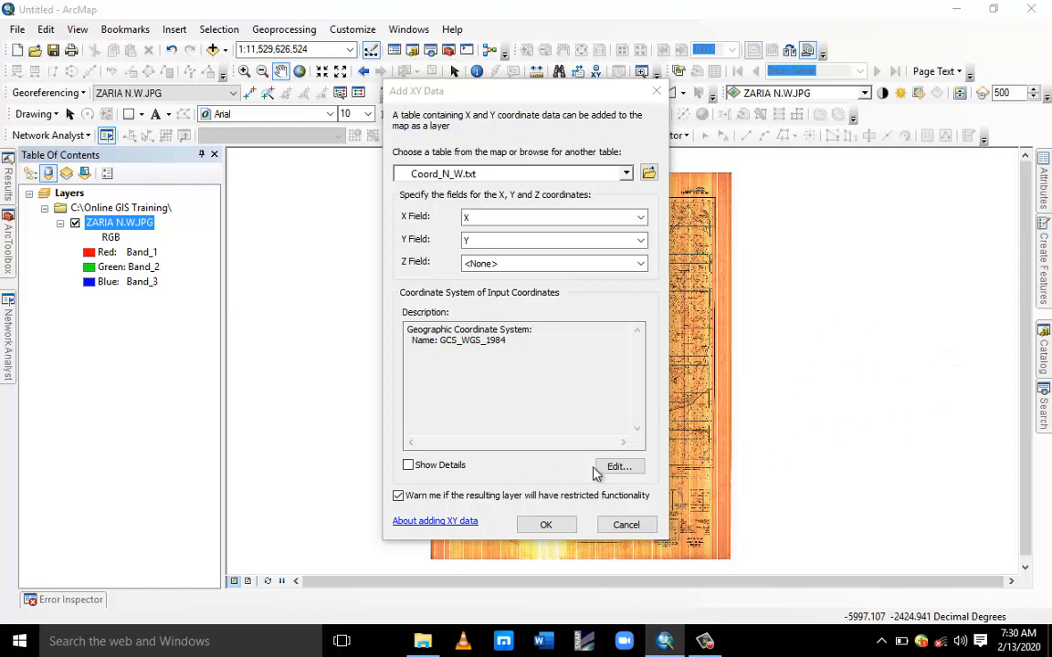
Add the XY coordinate points as an event layer and zoom to that layer.
left_click(541, 523)
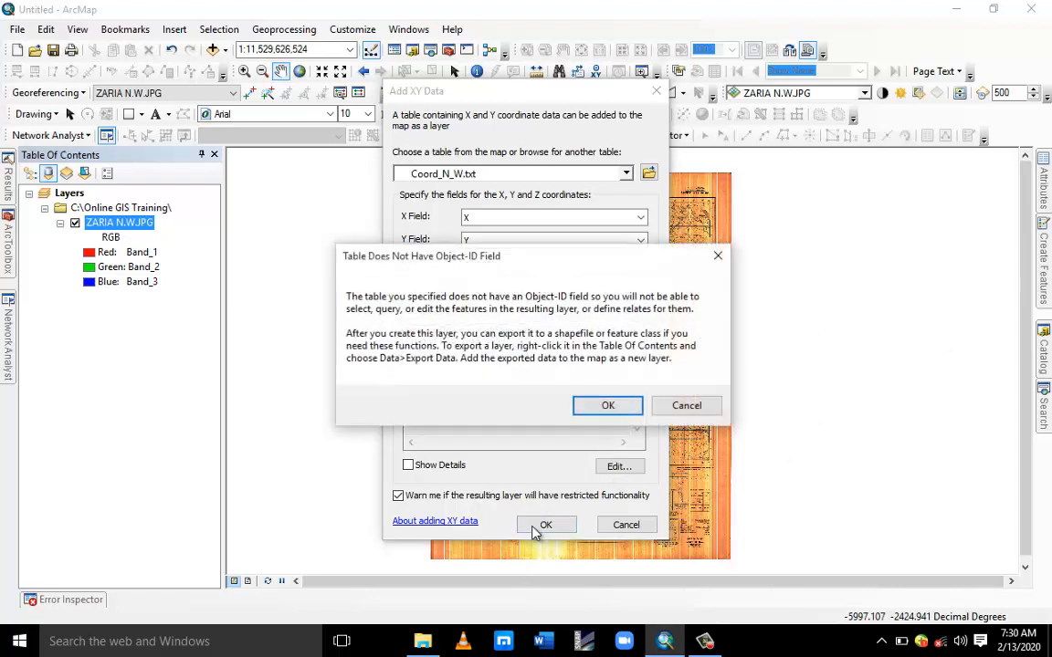
left_click(608, 407)
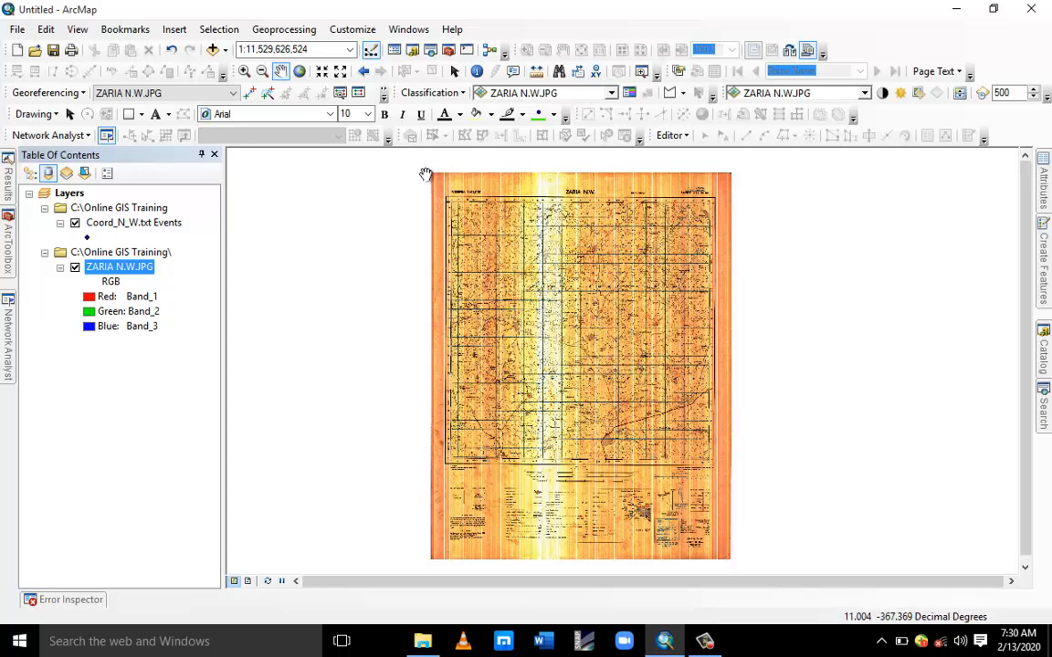
right_click(127, 225)
right_click(103, 225)
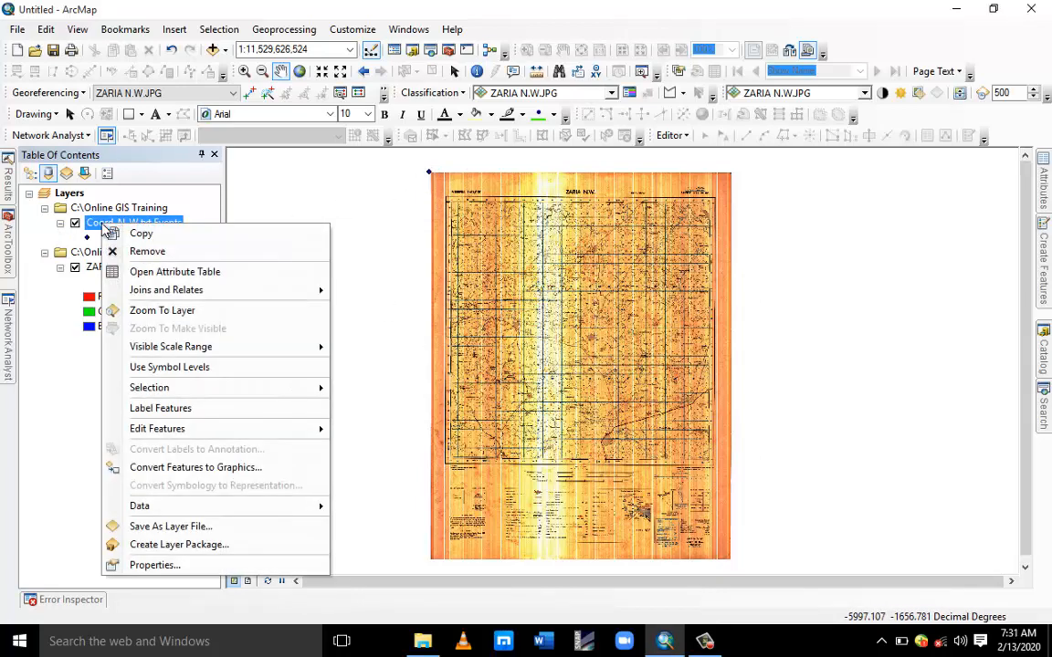
left_click(161, 311)
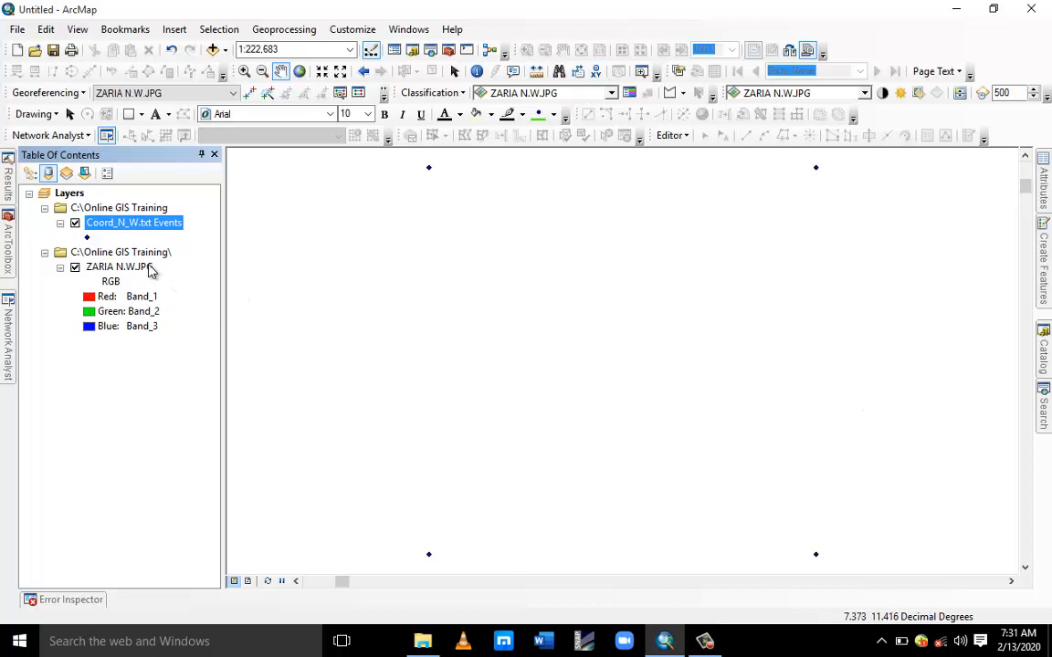
right_click(151, 267)
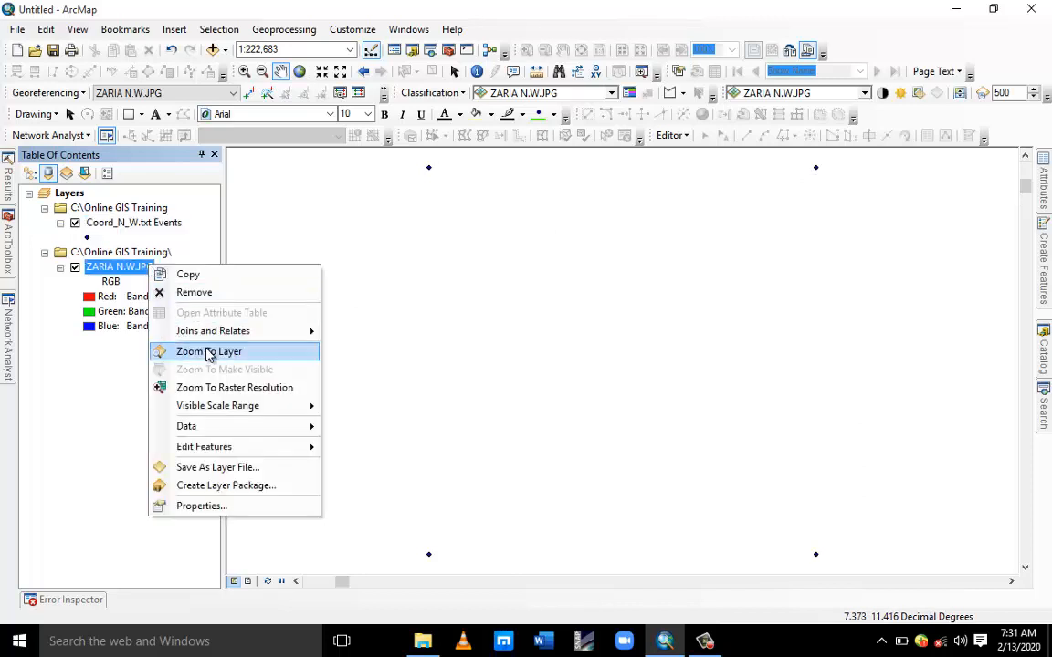
left_click(210, 350)
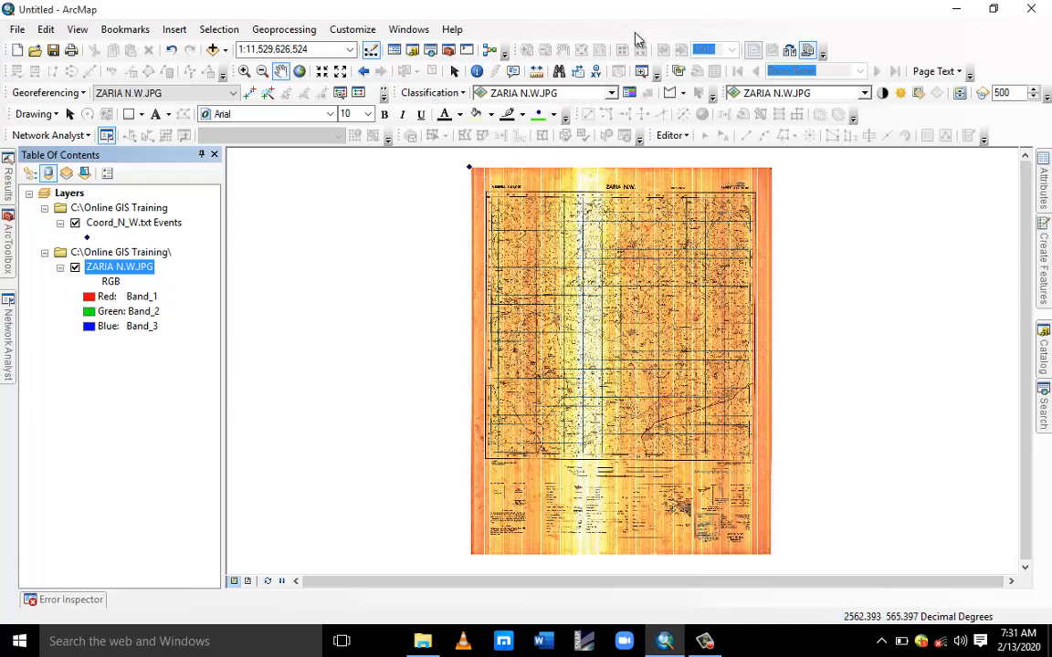
right_click(587, 37)
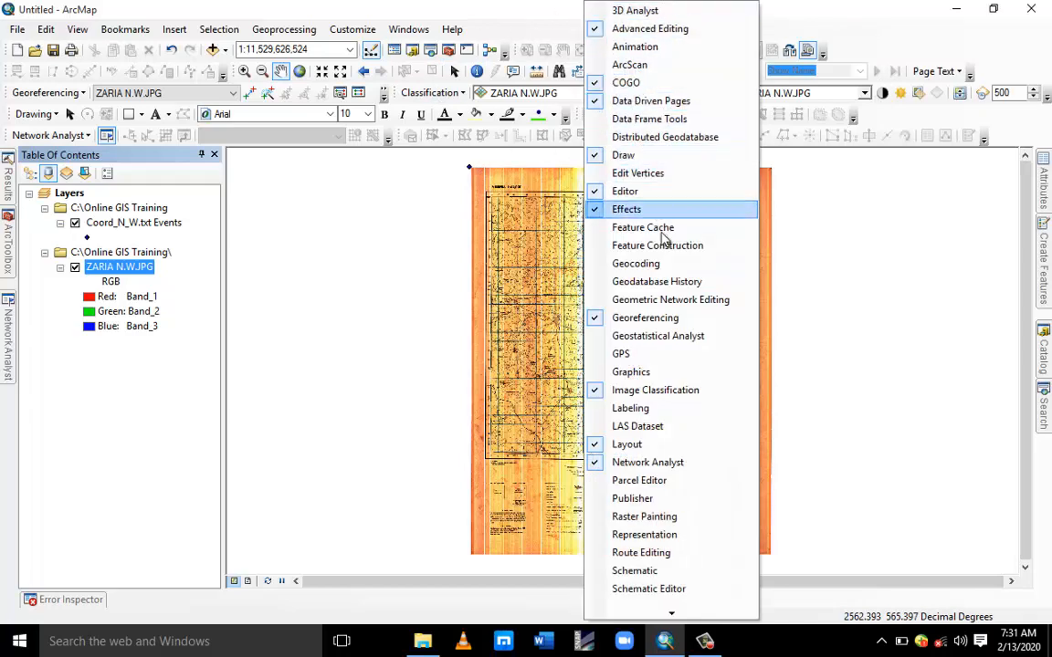
left_click(593, 320)
right_click(517, 27)
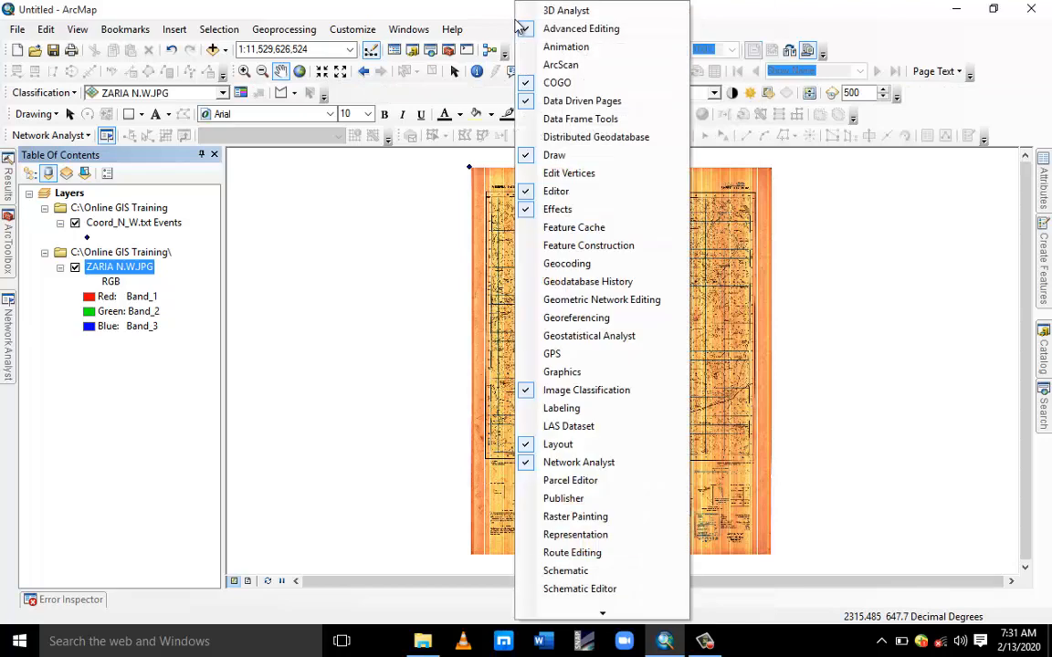
left_click(534, 320)
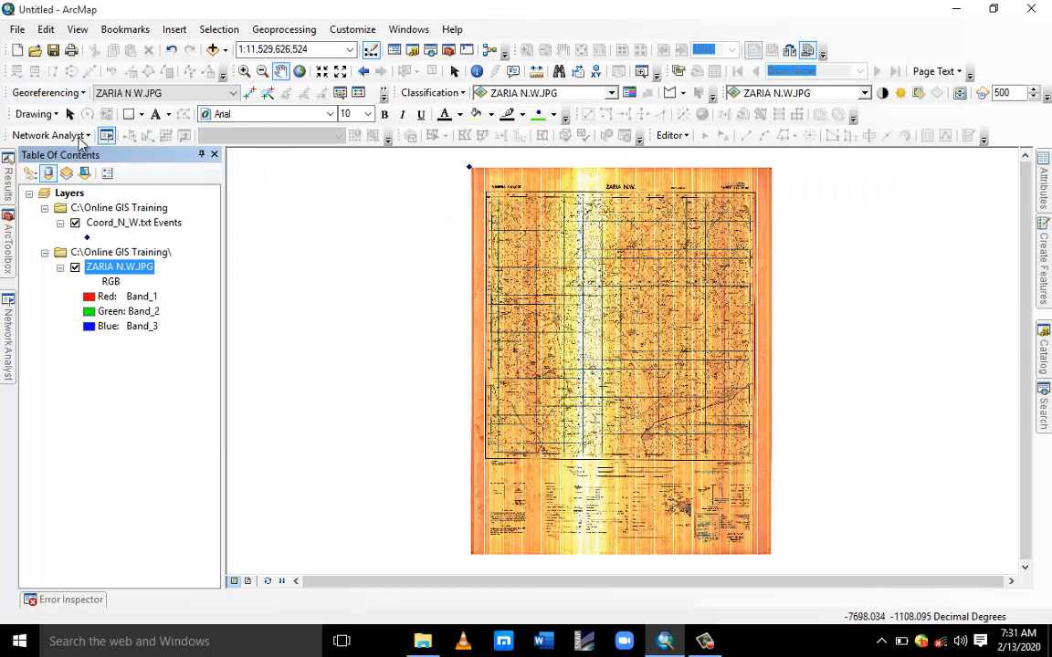
Switch off Auto Adjust in the Georeferencing options.
left_click(84, 94)
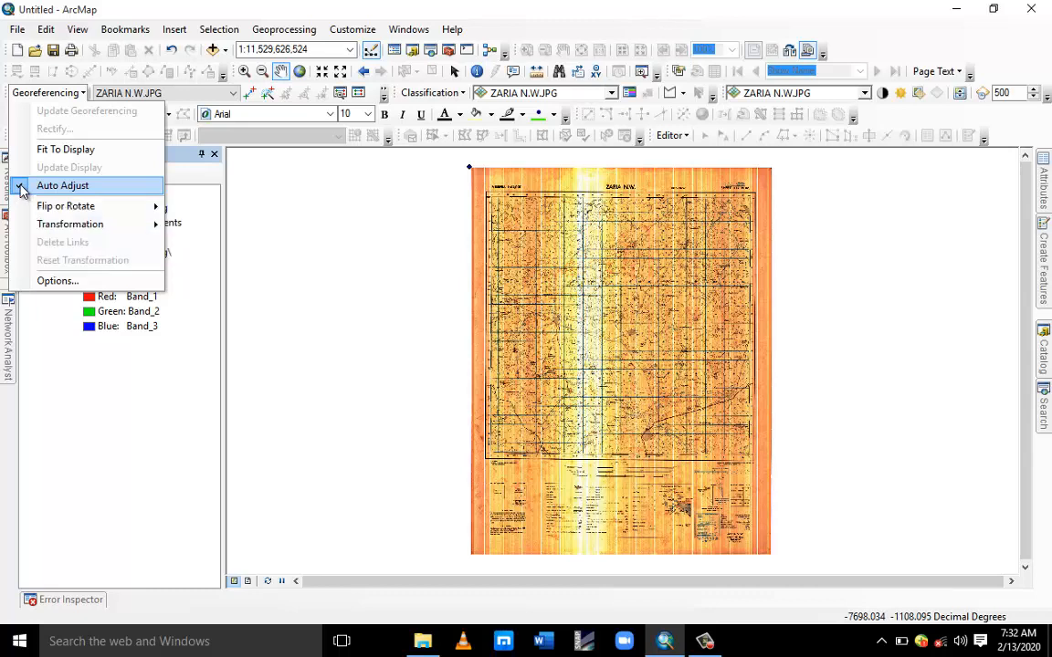
left_click(22, 191)
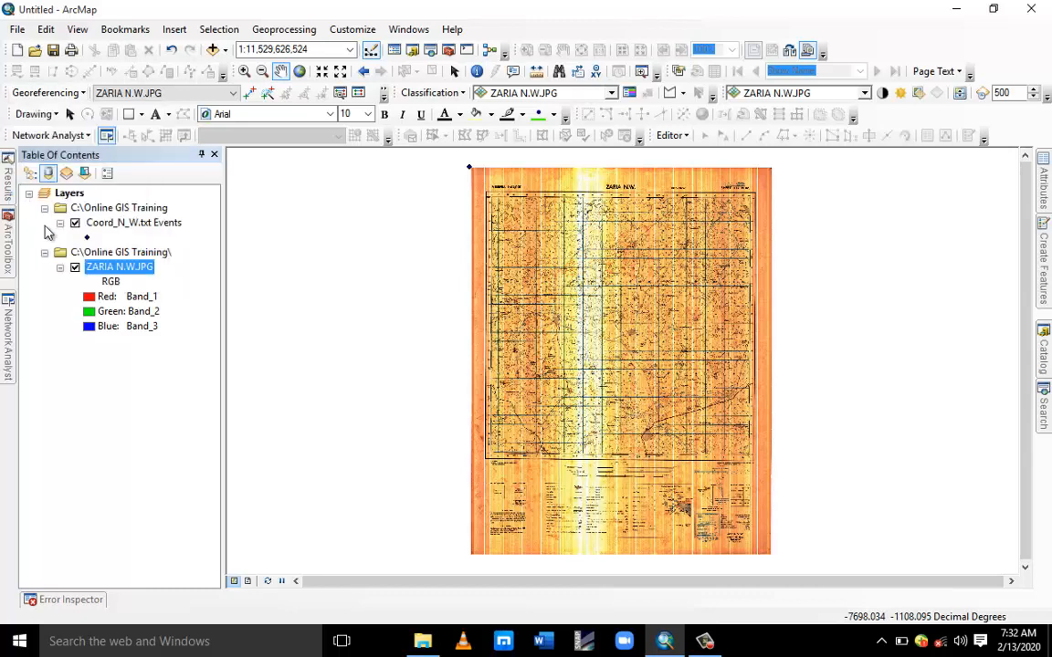
With Add Control Points, link the map's 7°30′, 11°30′ upper-left corner to the upper-left coordinate point.
left_click(253, 97)
scroll(468, 191, "up", 5)
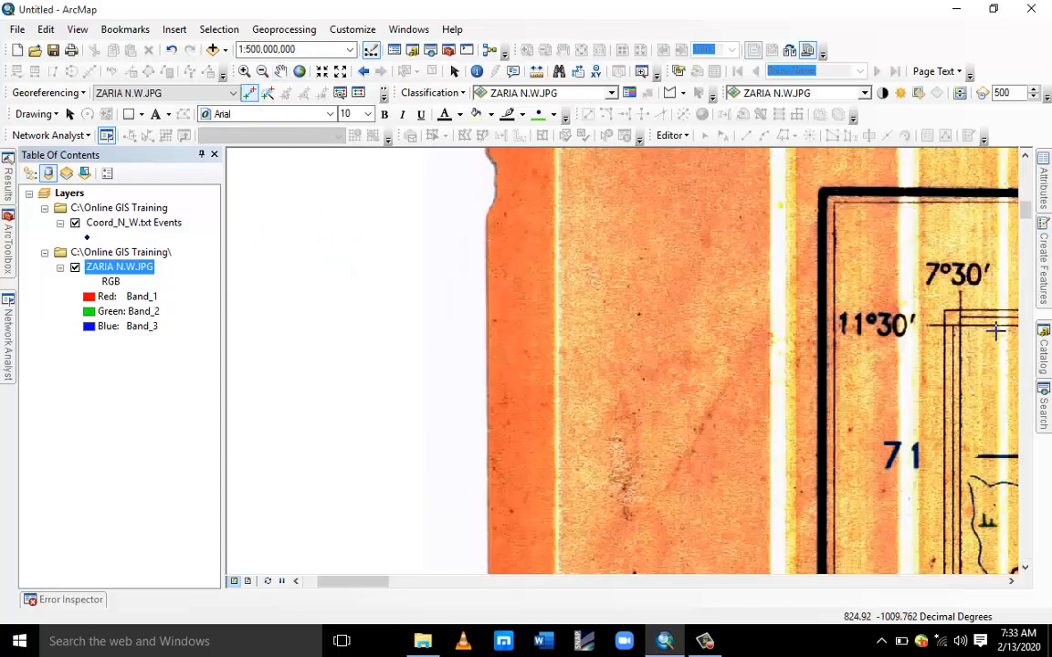
left_click_drag(983, 331, 752, 313)
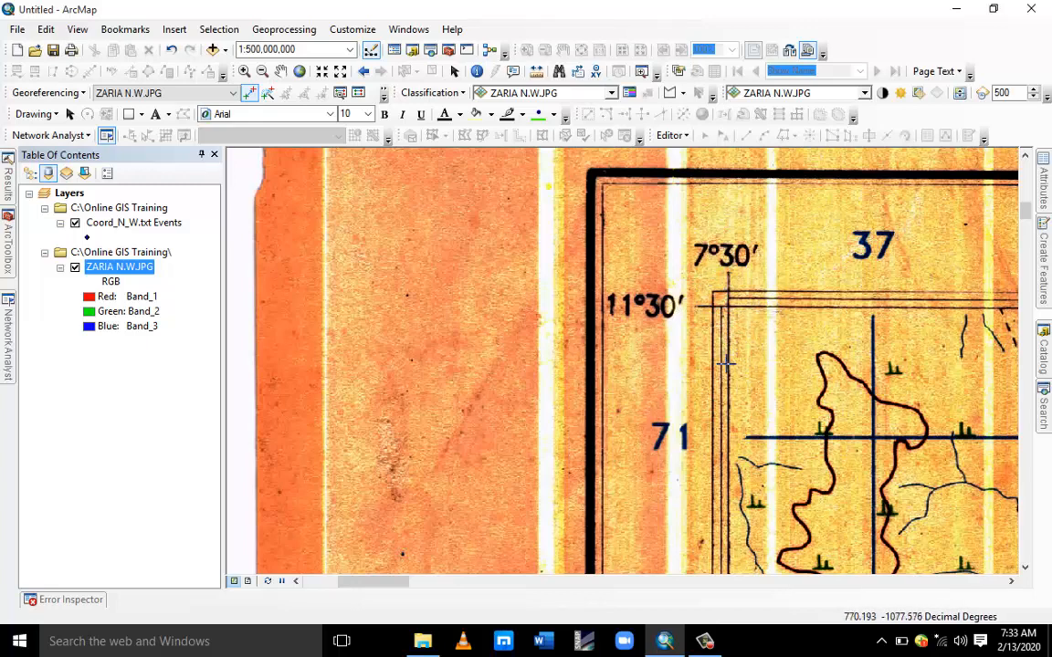
scroll(733, 309, "up", 4)
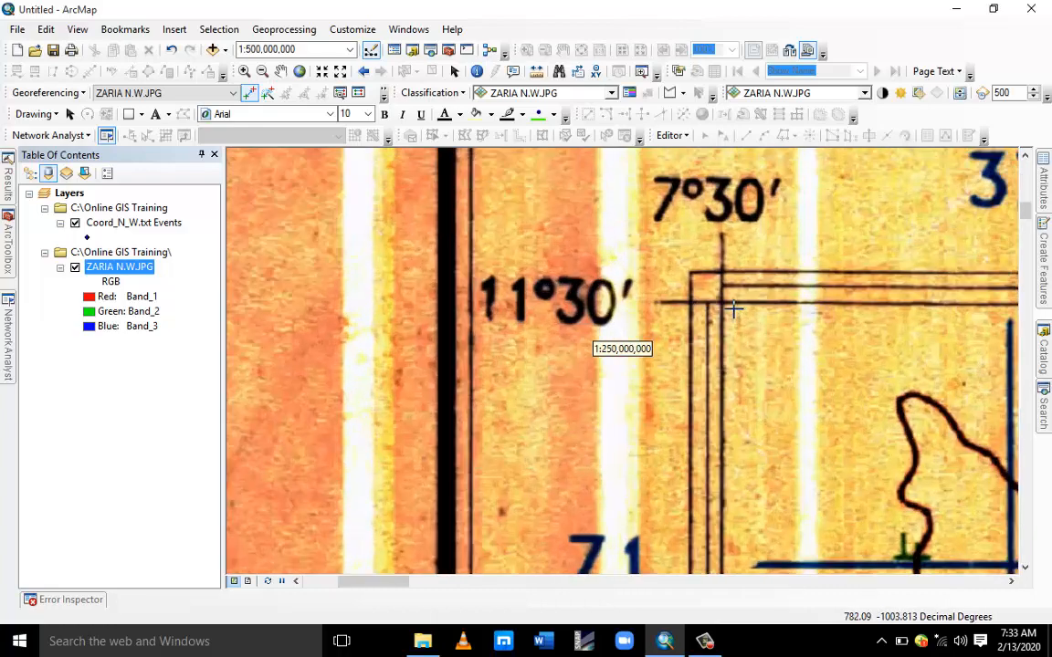
scroll(733, 309, "up", 2)
scroll(694, 276, "up", 3)
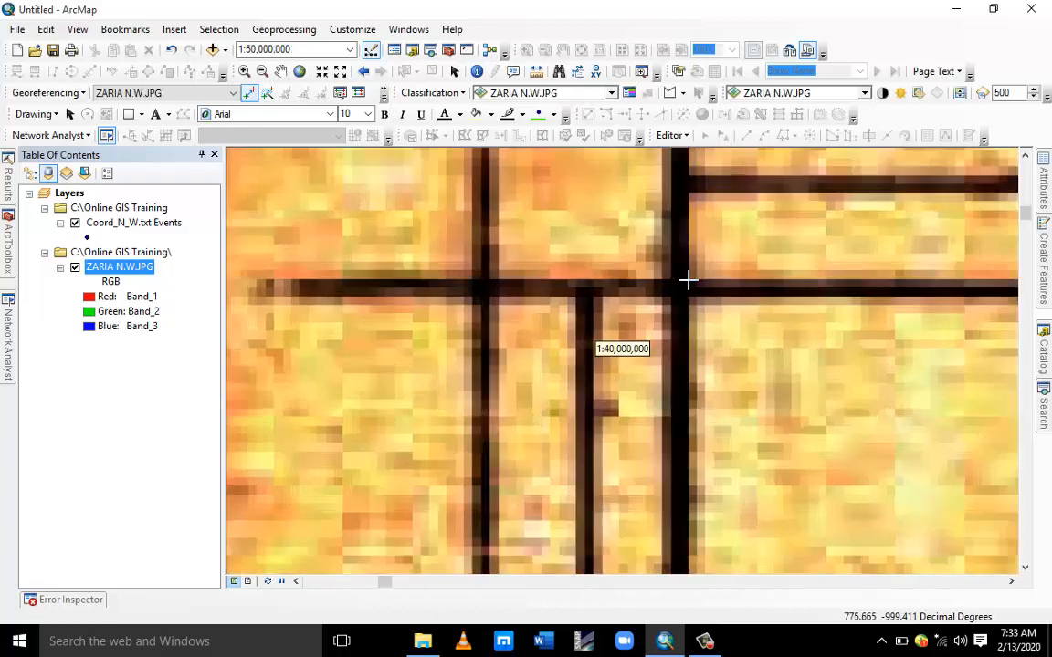
scroll(689, 280, "up", 1)
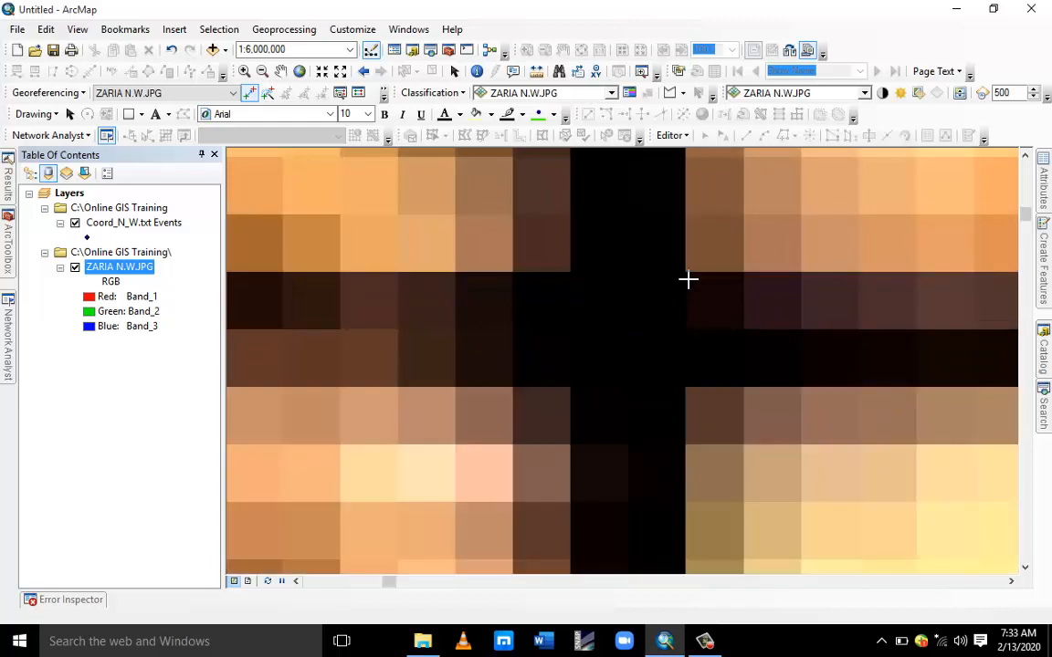
left_click(624, 328)
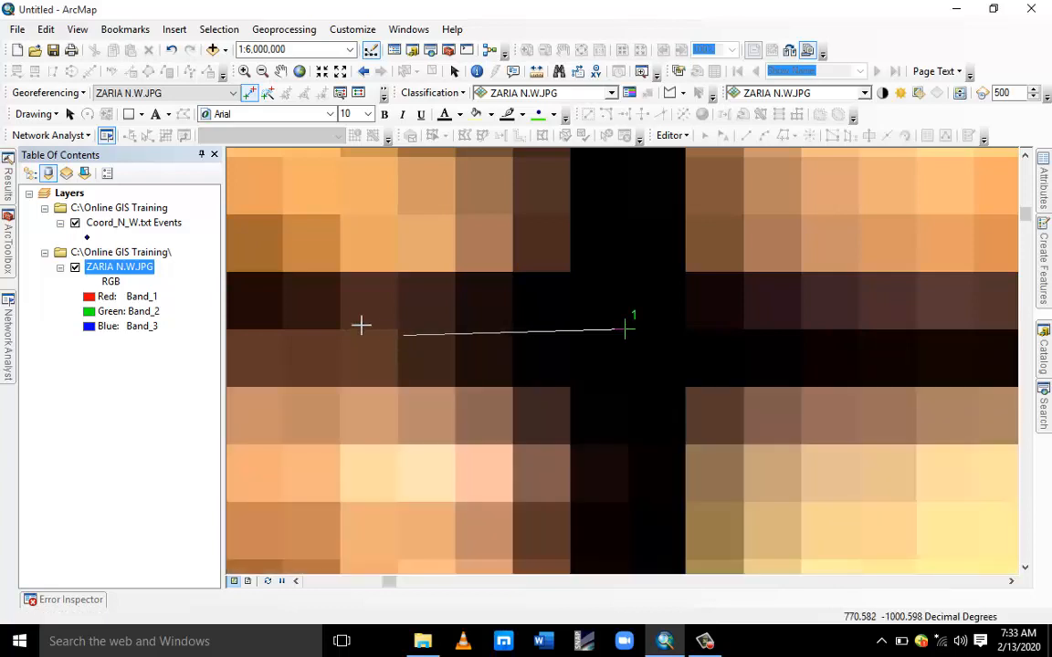
right_click(122, 227)
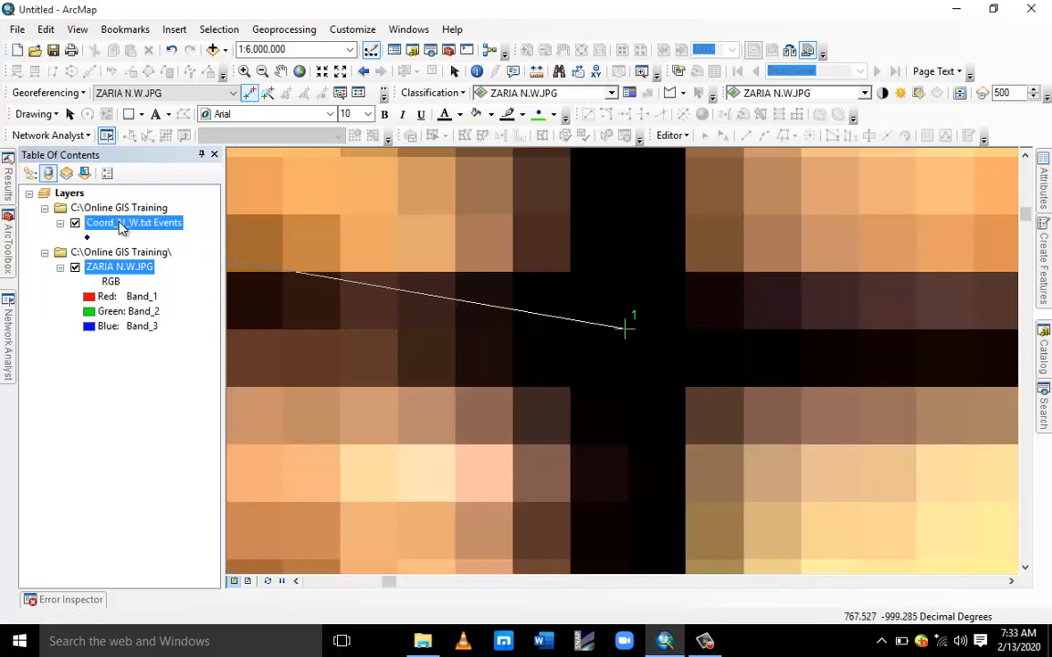
left_click(178, 308)
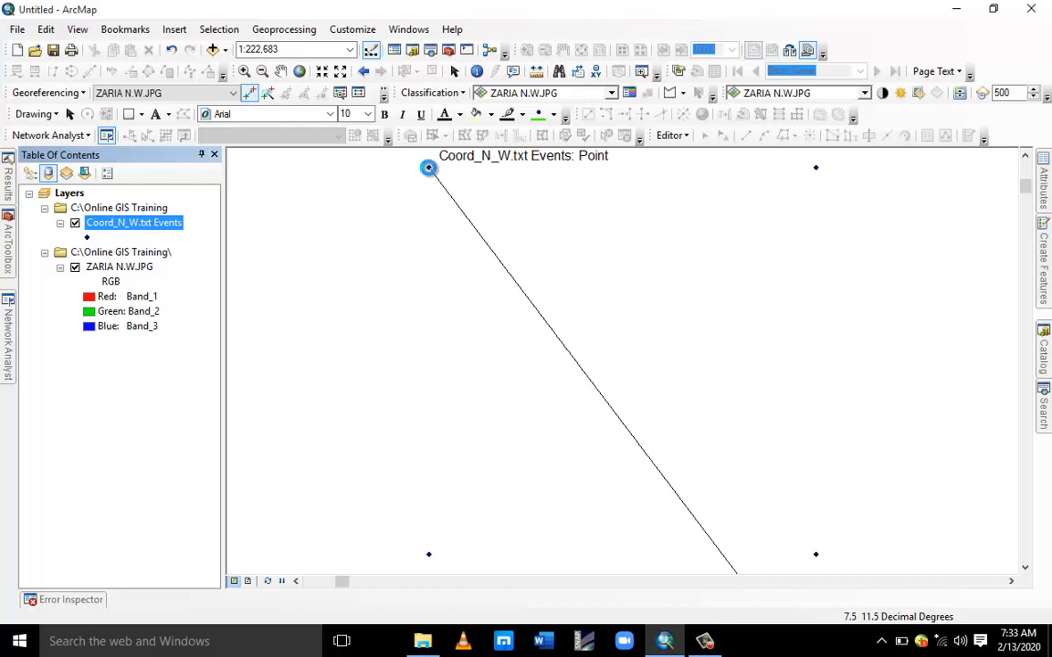
left_click(428, 167)
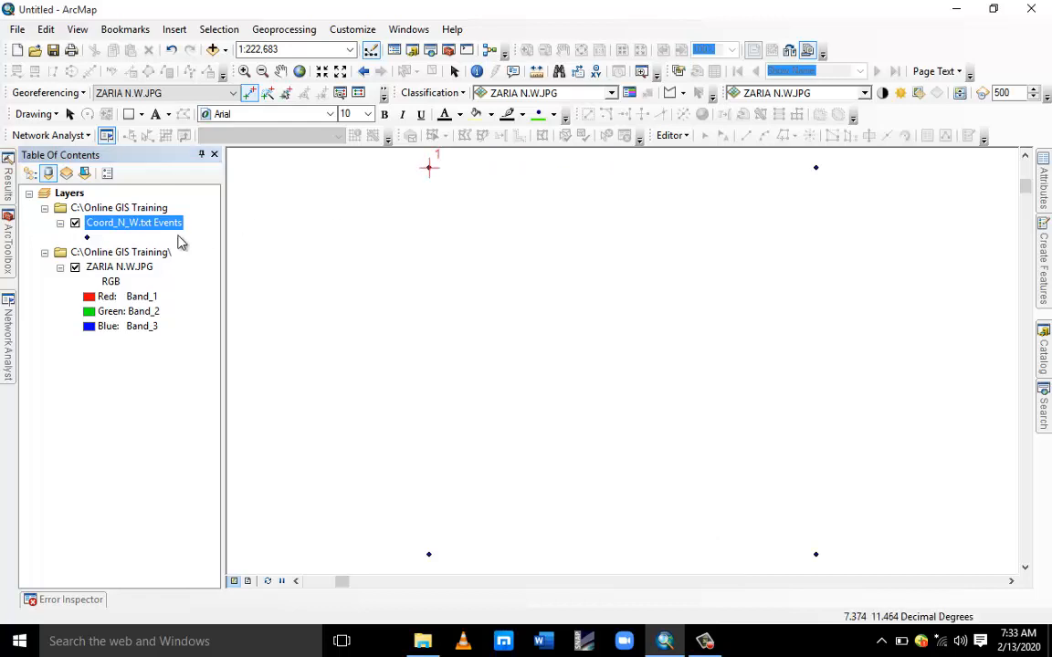
With Add Control Points, link the map's 7°45′, 11°30′ upper-right corner to the upper-right coordinate point.
right_click(135, 270)
left_click(167, 356)
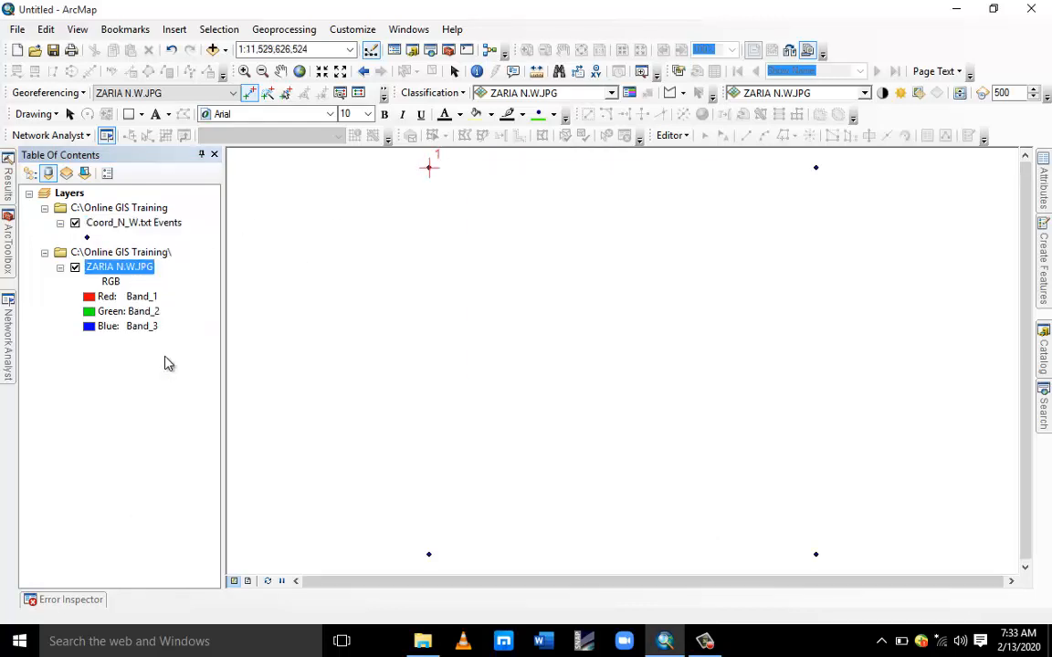
scroll(769, 207, "up", 5)
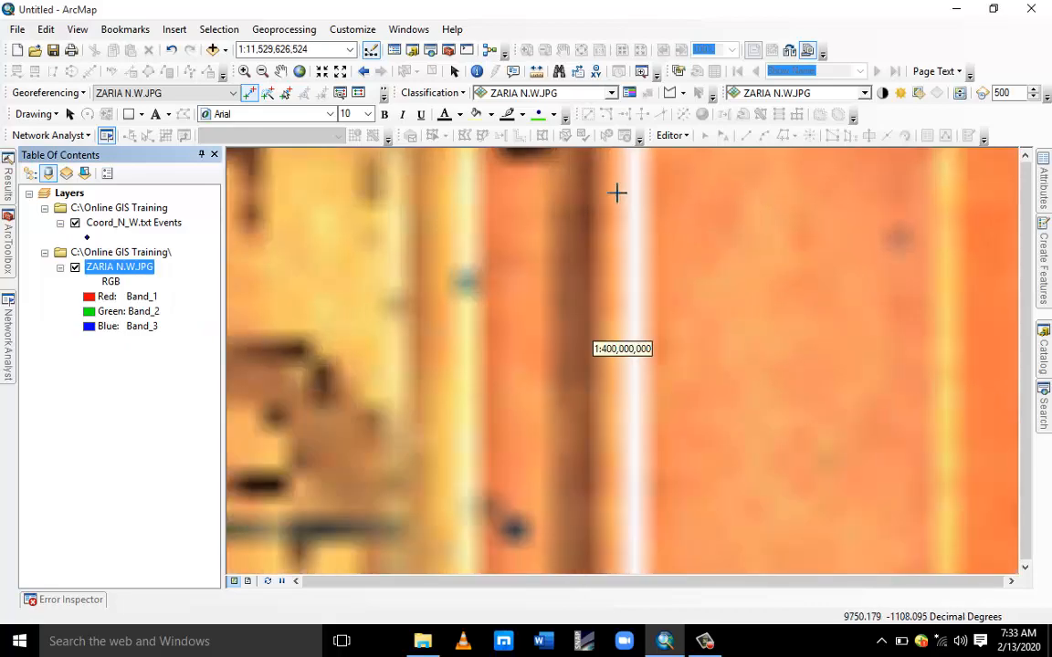
scroll(664, 437, "up", 1)
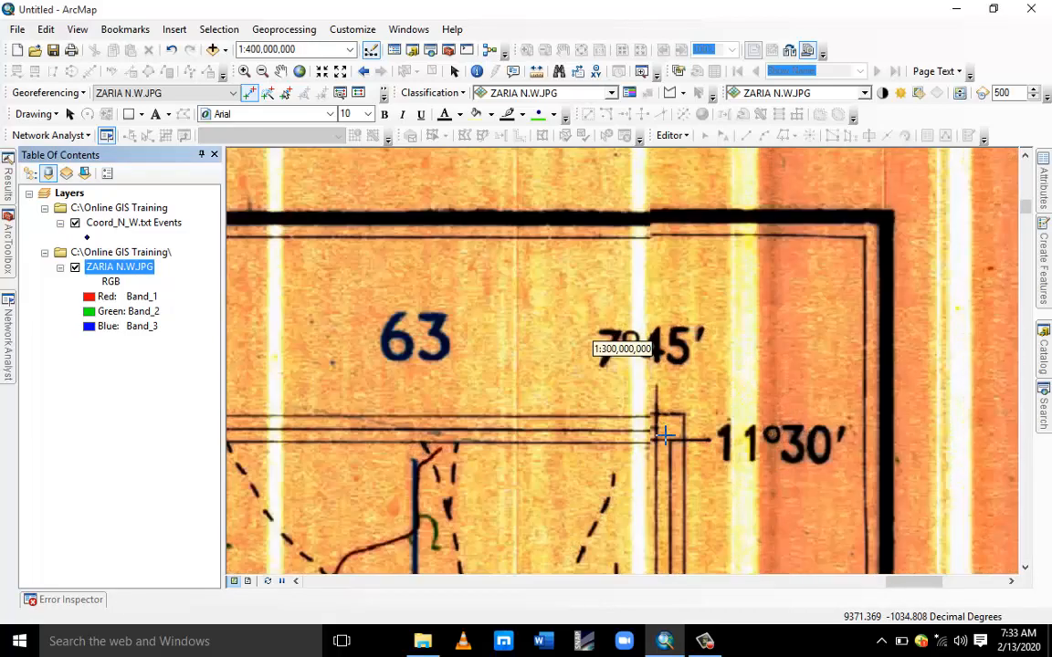
scroll(664, 436, "up", 7)
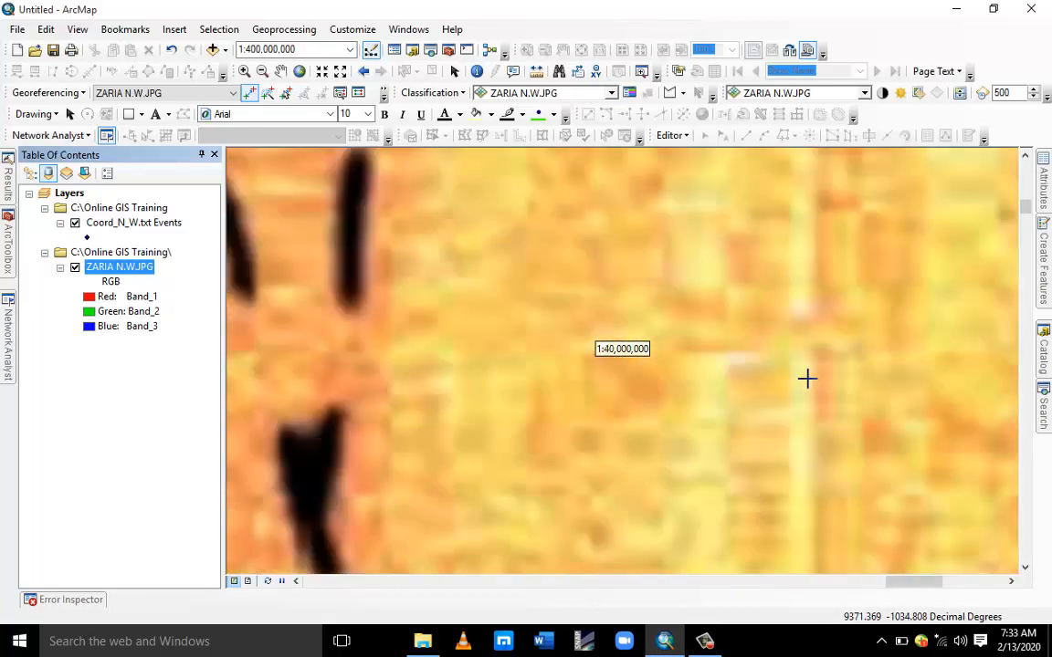
scroll(796, 369, "up", 2)
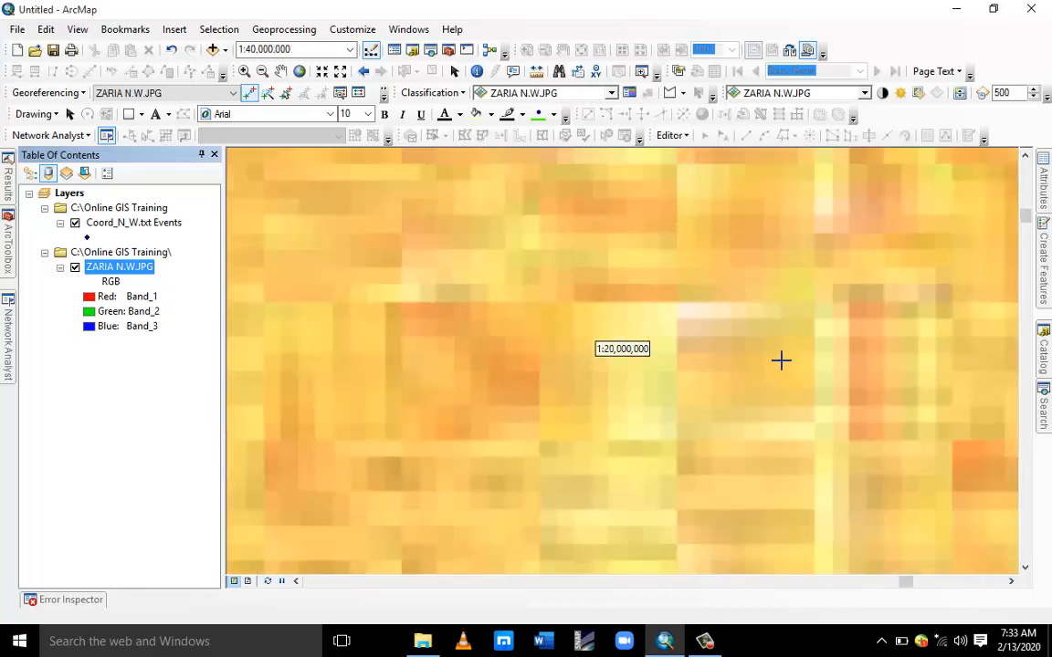
scroll(780, 360, "down", 9)
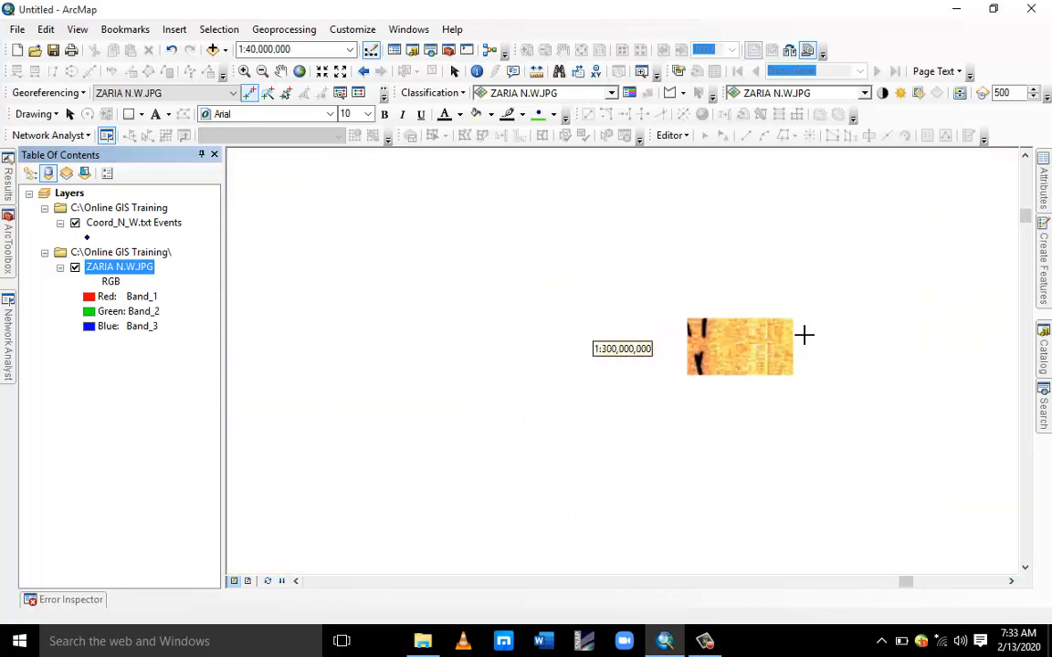
left_click_drag(906, 281, 771, 268)
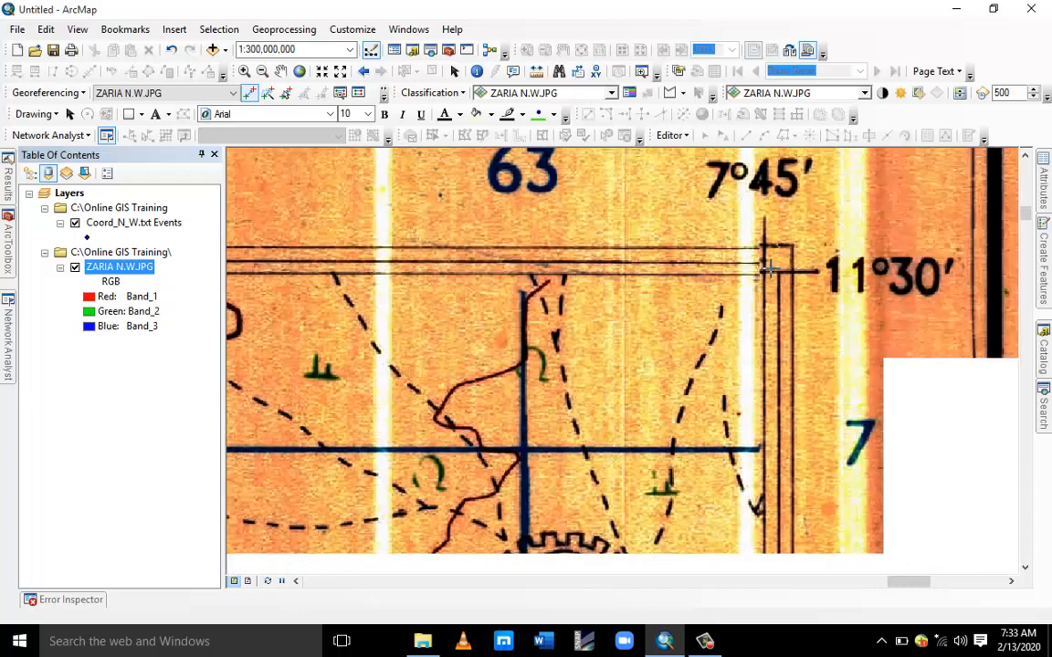
scroll(770, 269, "up", 7)
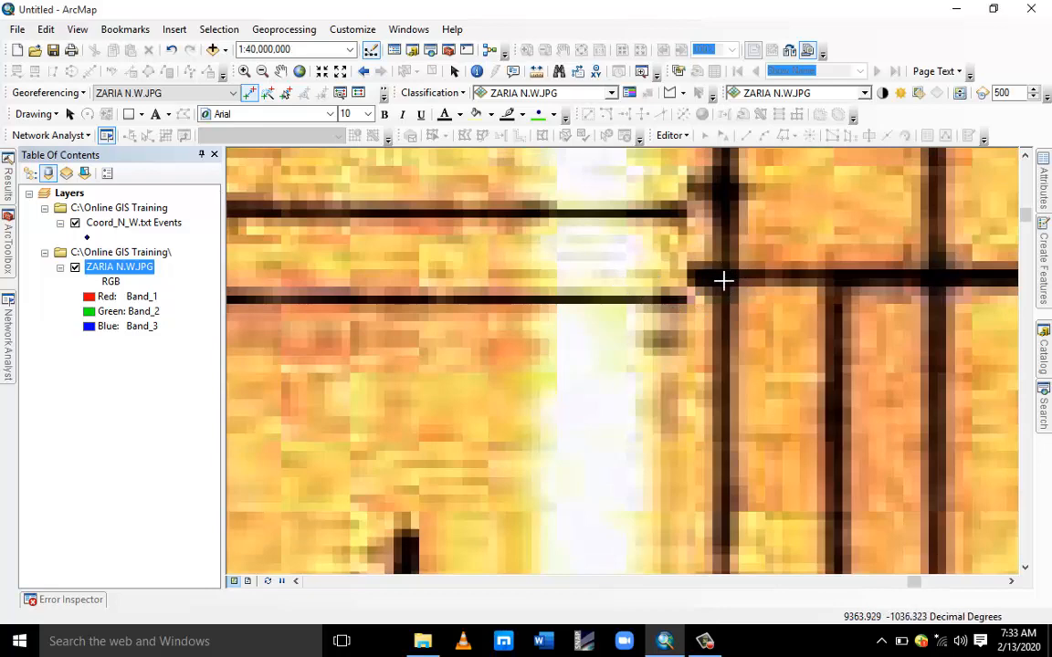
scroll(737, 272, "up", 2)
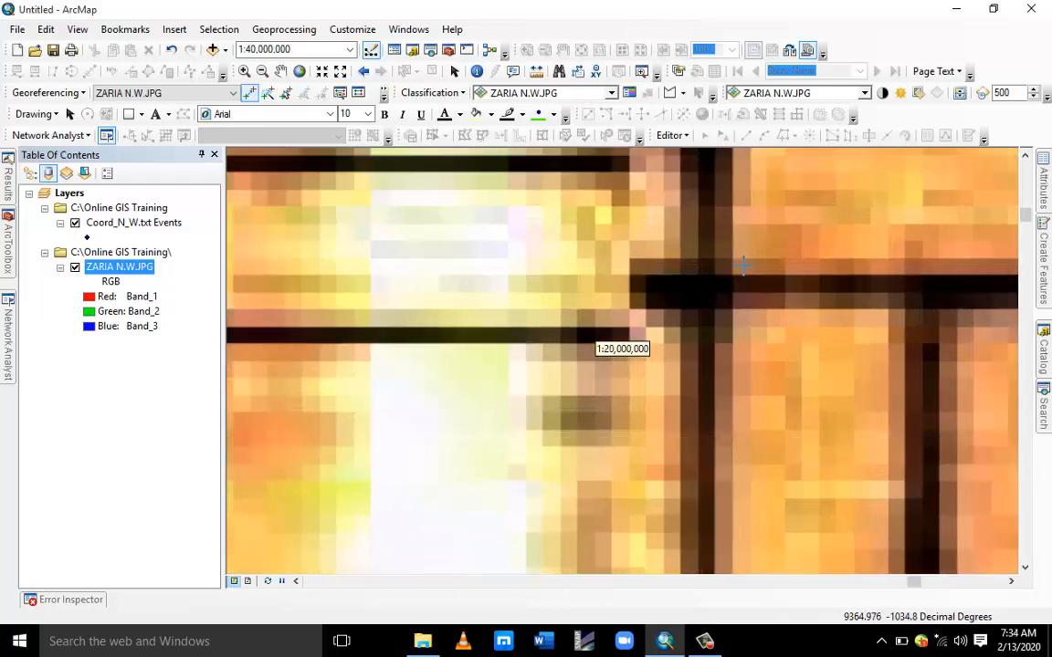
scroll(596, 363, "up", 2)
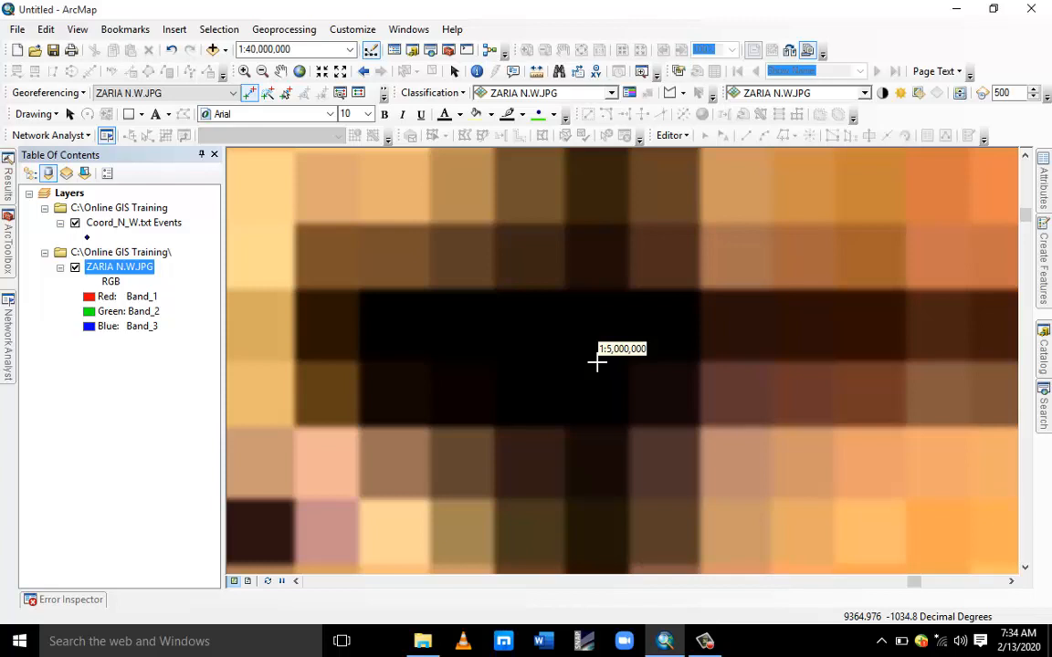
right_click(109, 224)
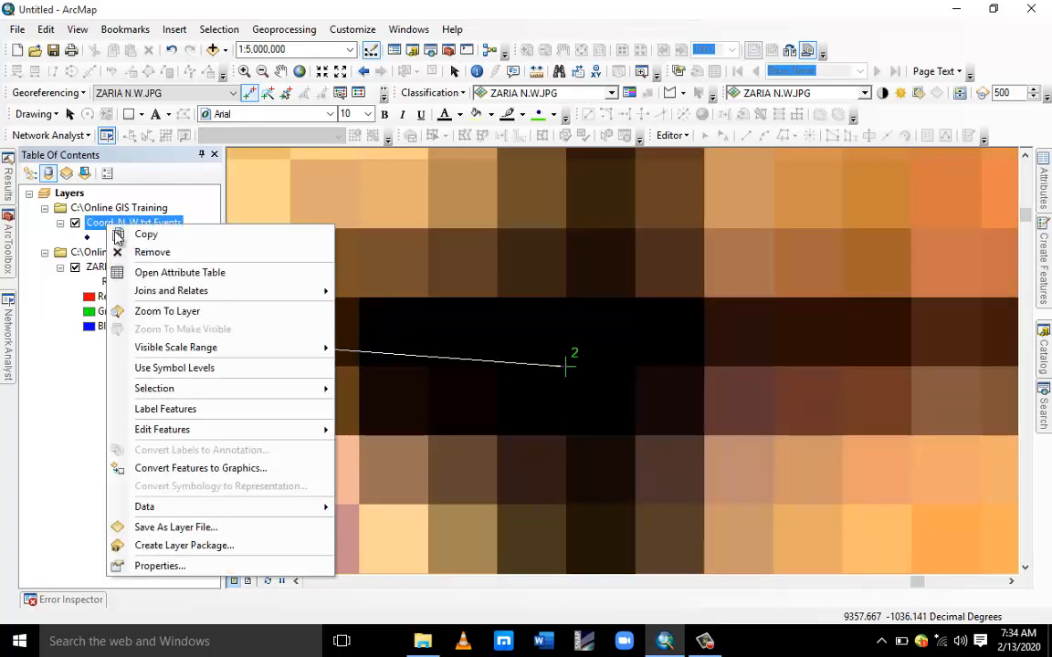
left_click(183, 311)
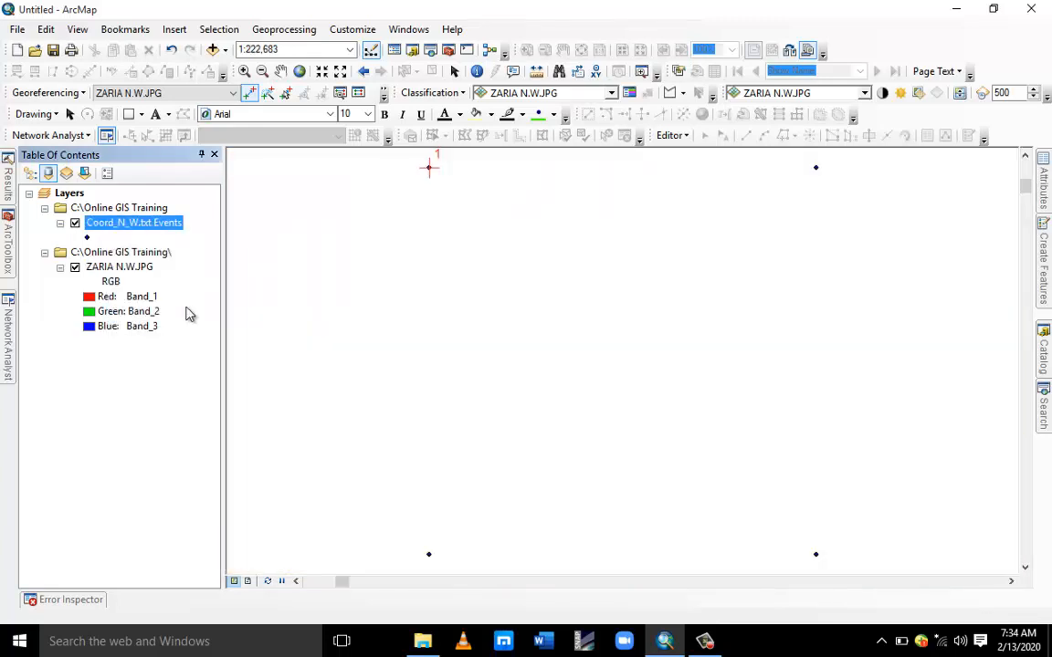
left_click(815, 167)
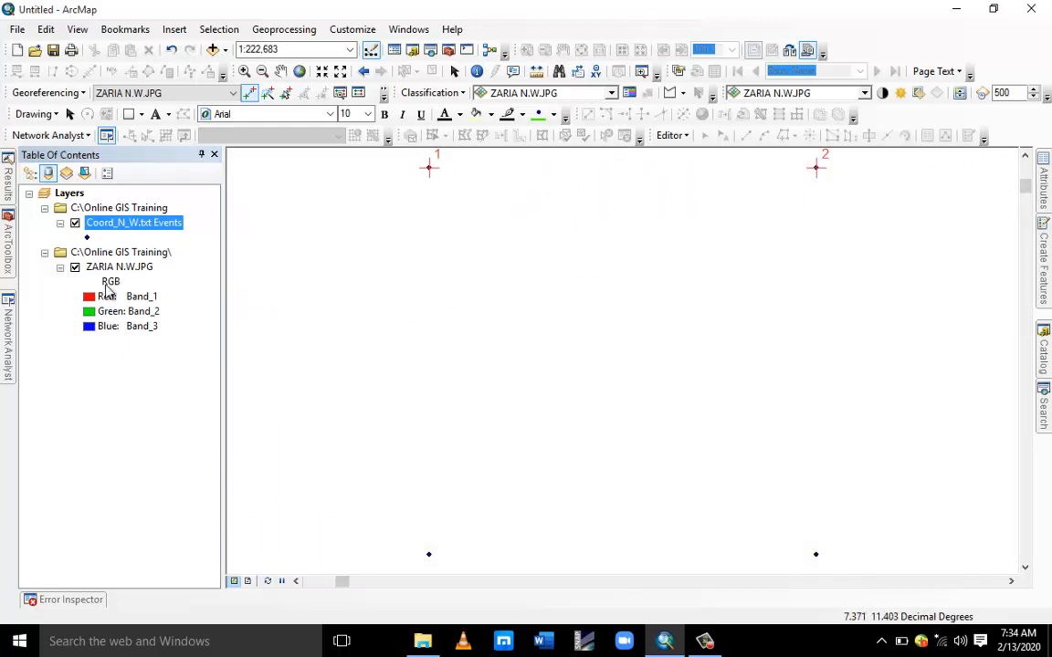
Link the map's 7°45′, 11°15′ lower-right corner to the lower-right coordinate point.
right_click(111, 266)
left_click(174, 352)
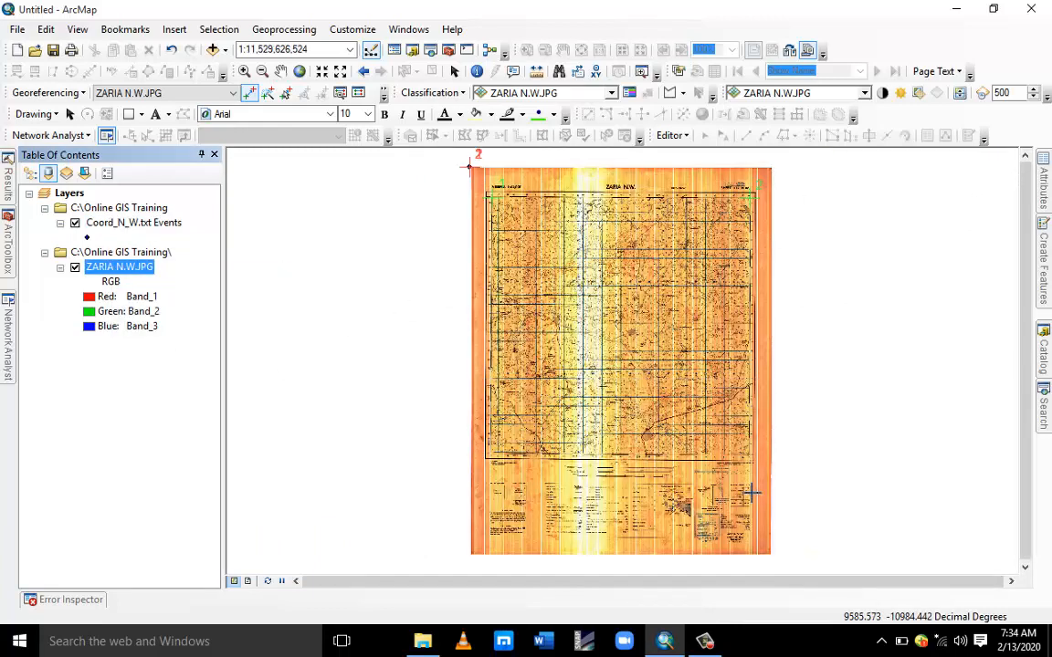
scroll(744, 474, "up", 5)
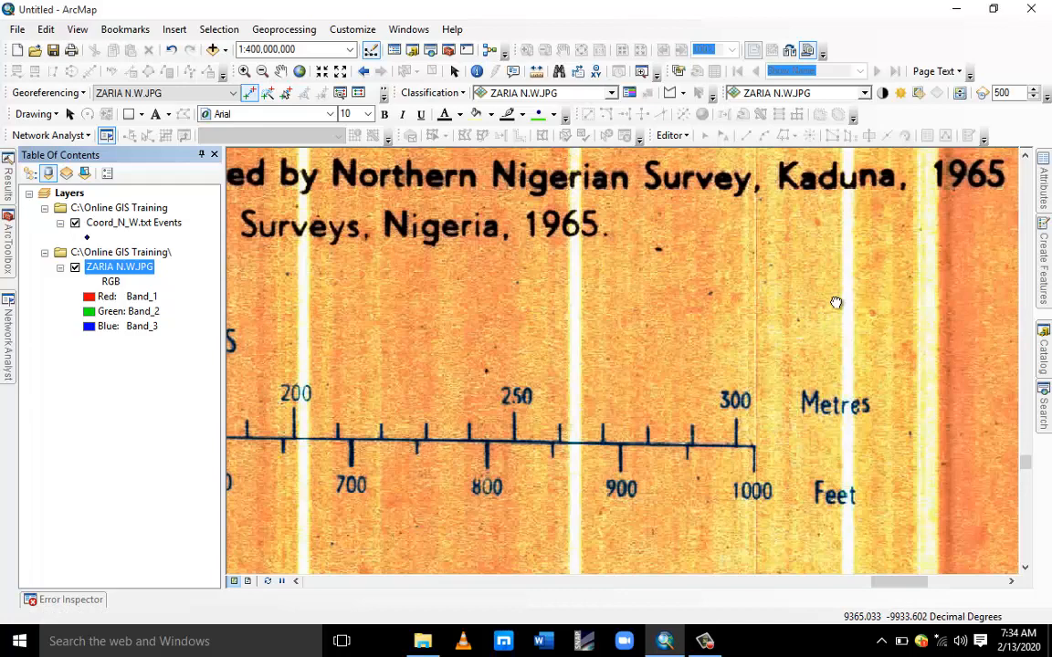
left_click_drag(838, 303, 699, 515)
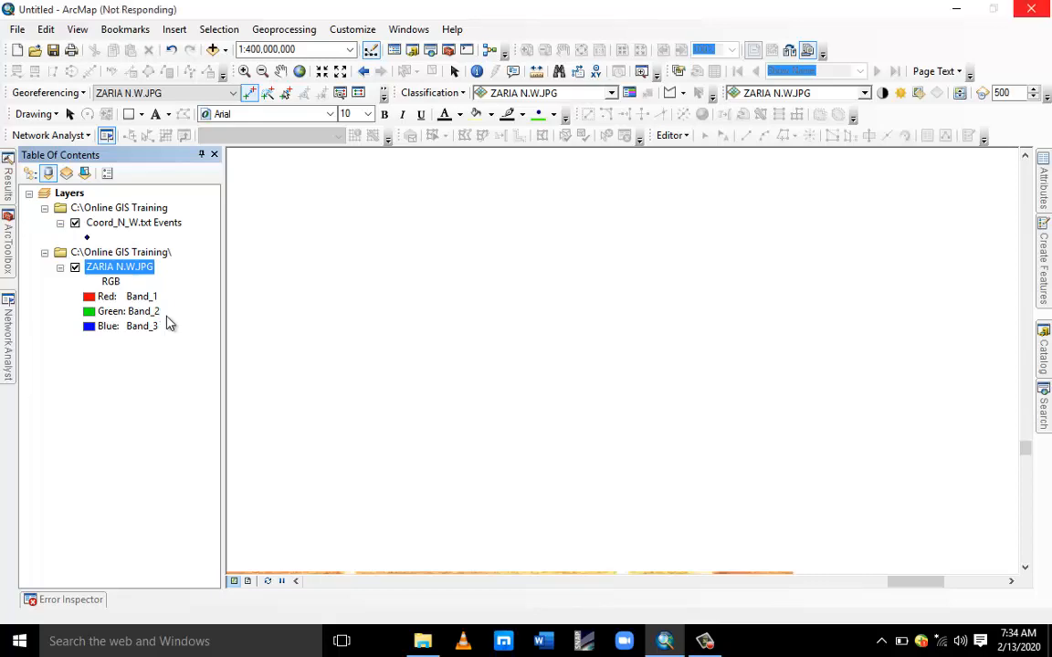
scroll(603, 368, "down", 1)
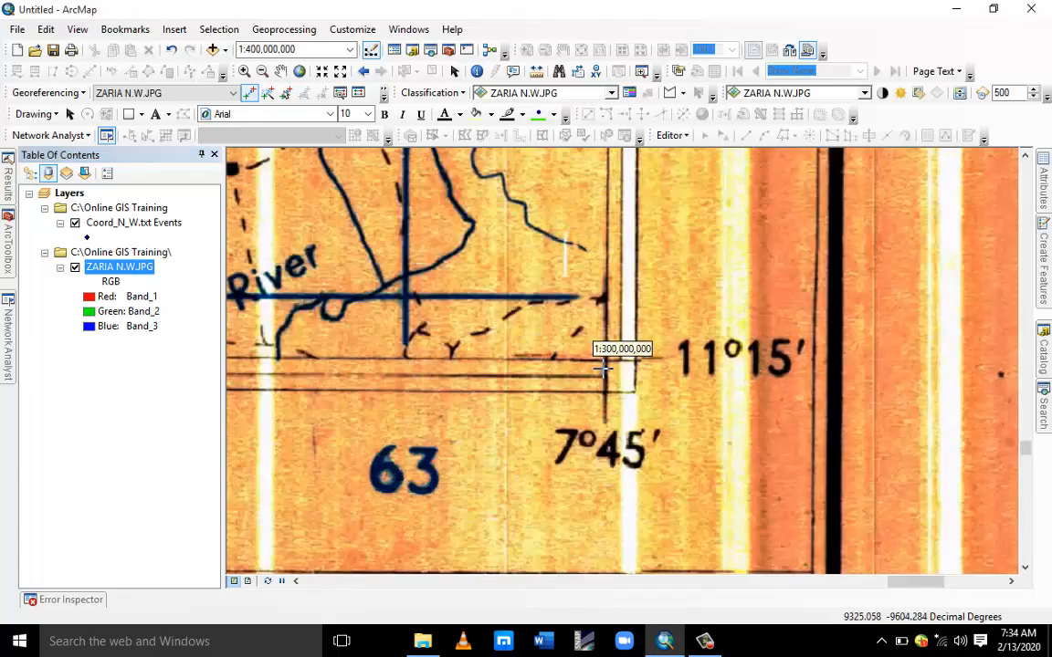
scroll(603, 368, "down", 8)
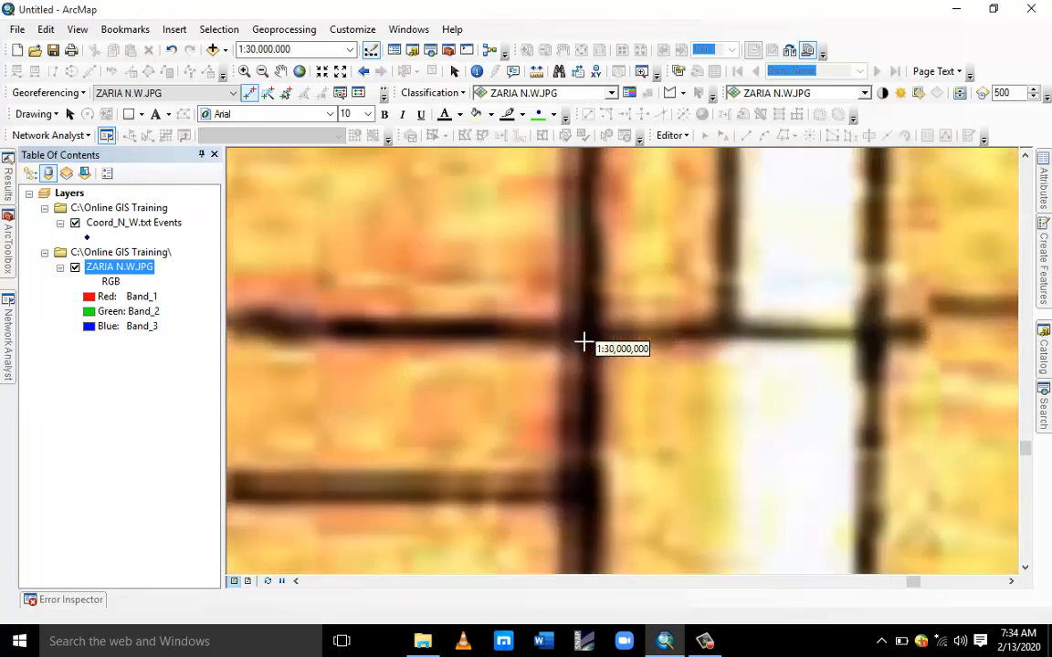
scroll(582, 342, "down", 6)
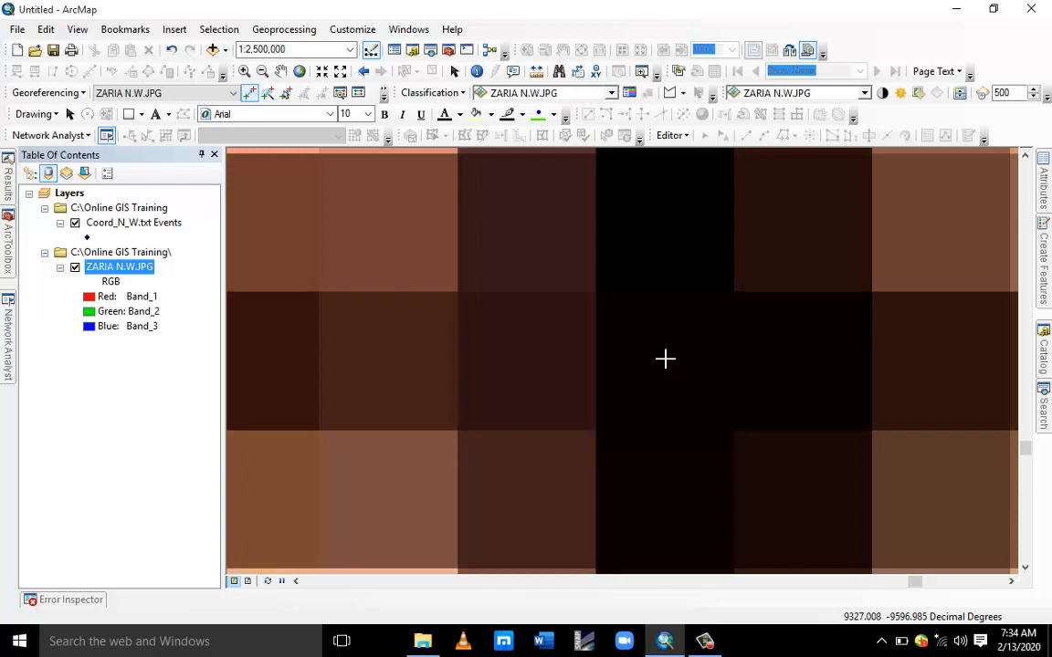
left_click(665, 359)
right_click(149, 223)
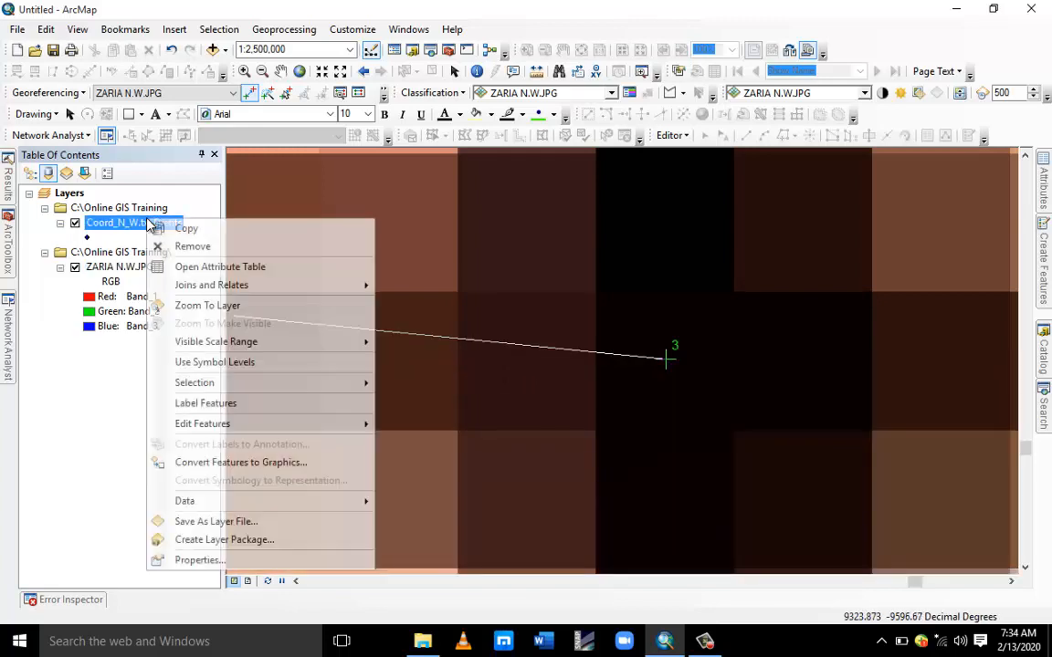
left_click(203, 307)
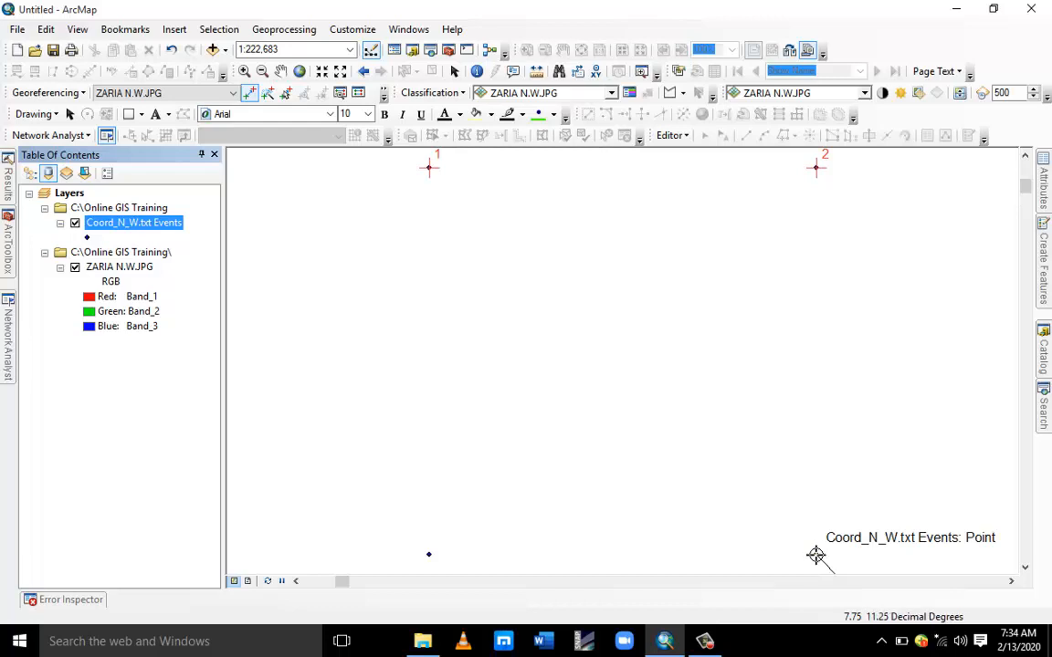
Link the map's 7°30′, 11°15′ lower-left corner to the lower-left coordinate point.
right_click(119, 267)
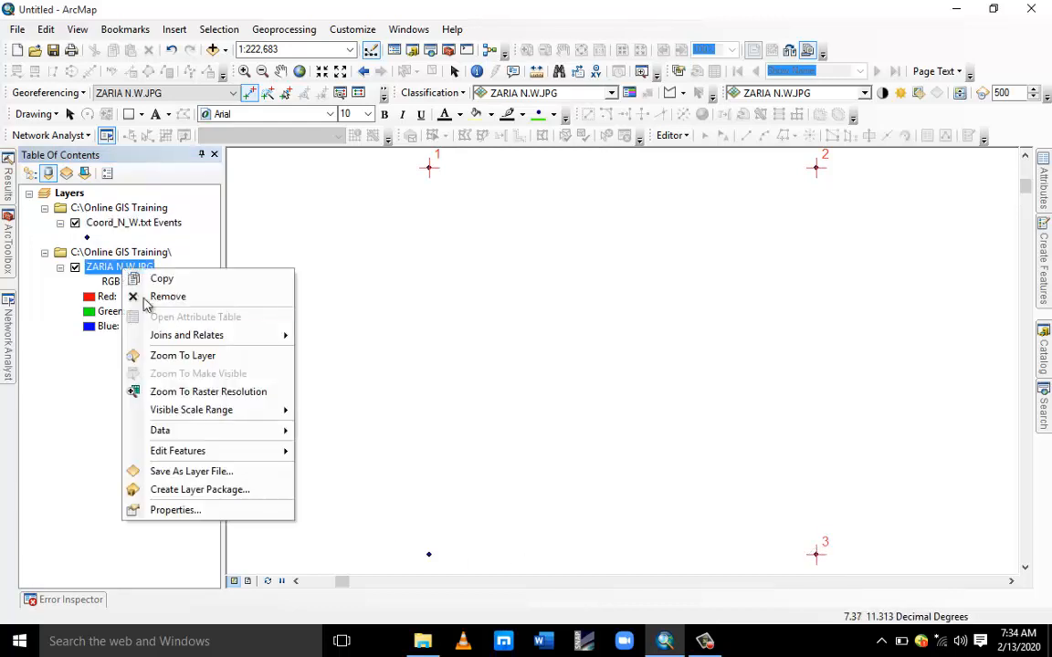
left_click(182, 358)
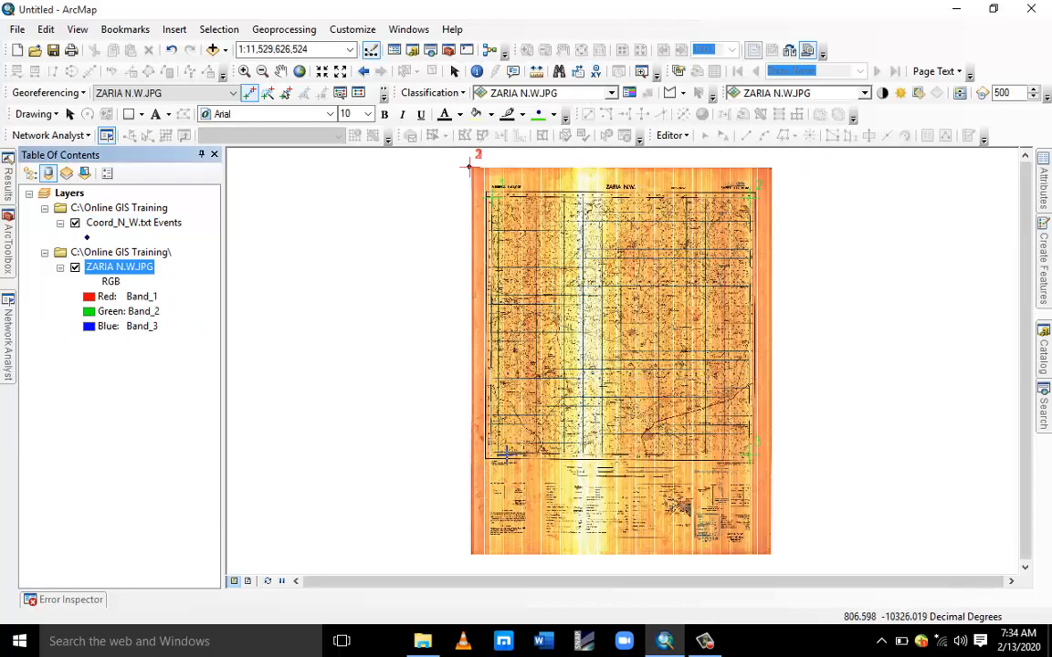
scroll(506, 454, "down", 5)
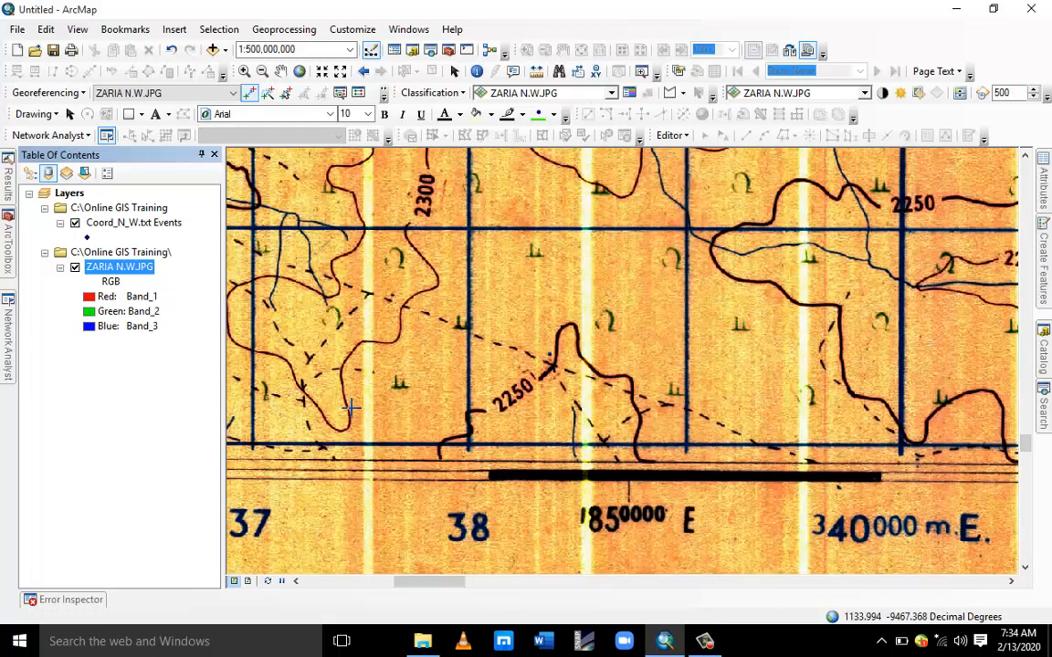
left_click_drag(318, 390, 890, 339)
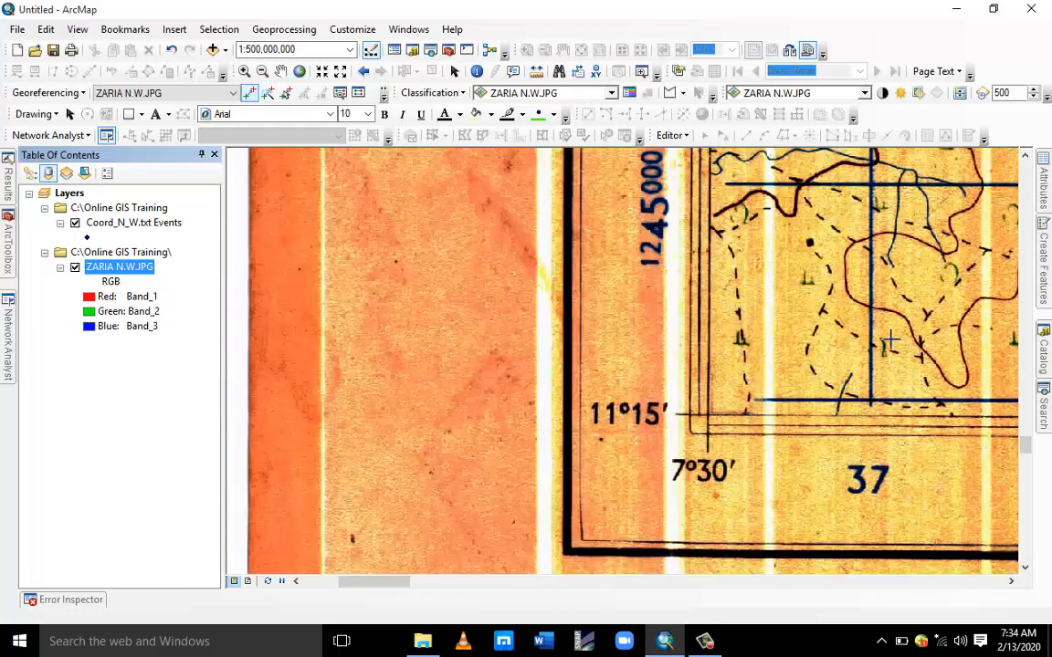
scroll(695, 421, "down", 5)
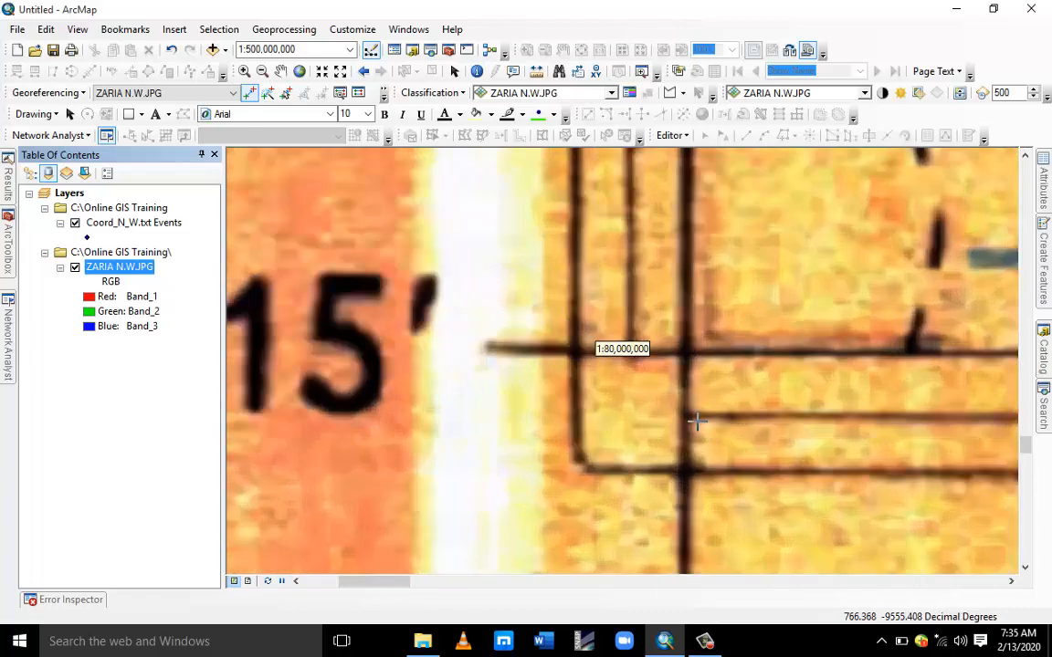
scroll(715, 393, "down", 3)
scroll(707, 299, "down", 2)
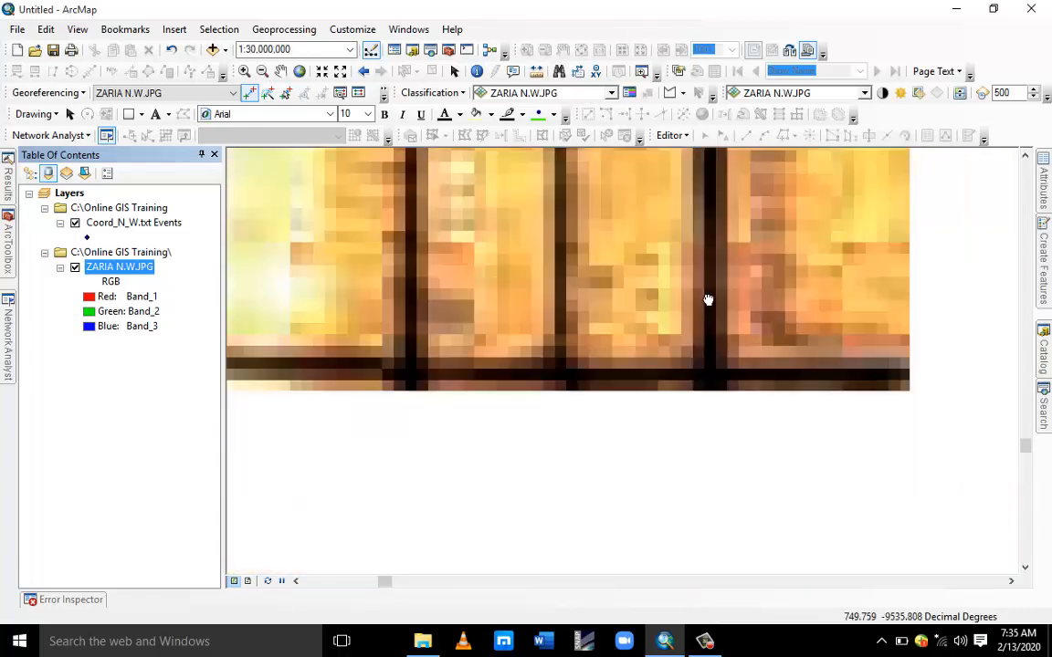
scroll(669, 293, "down", 3)
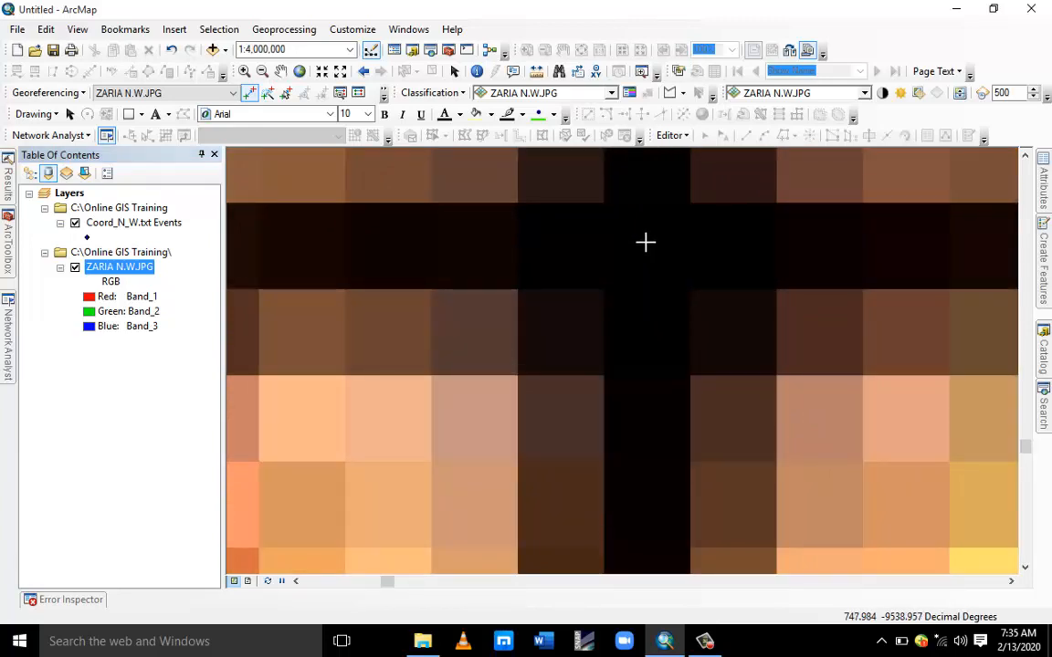
left_click(644, 241)
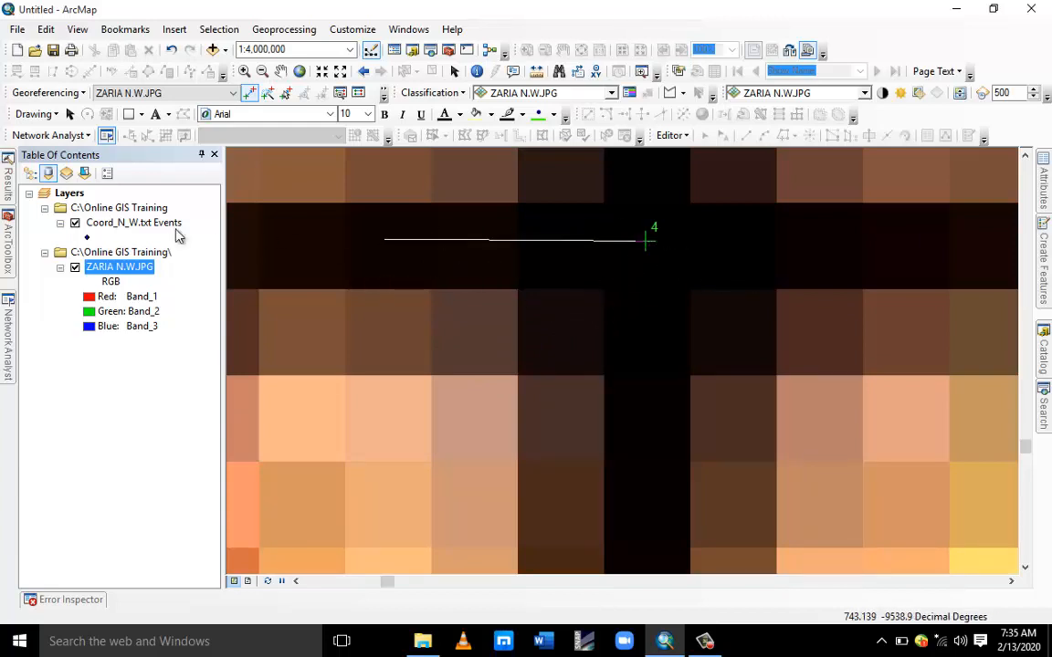
left_click(117, 228)
right_click(117, 230)
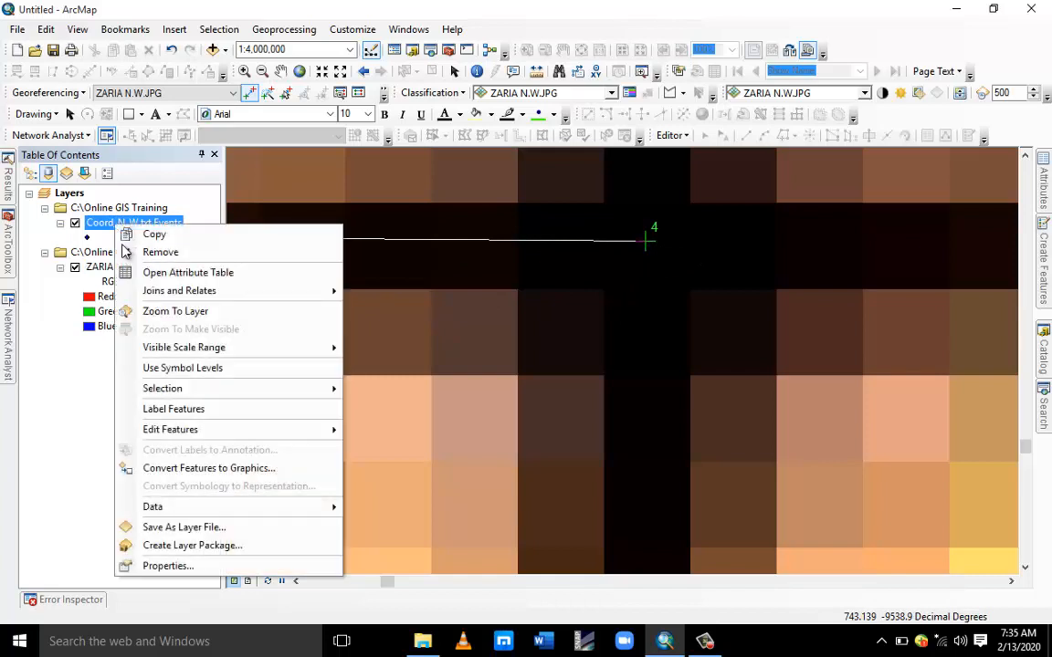
left_click(192, 312)
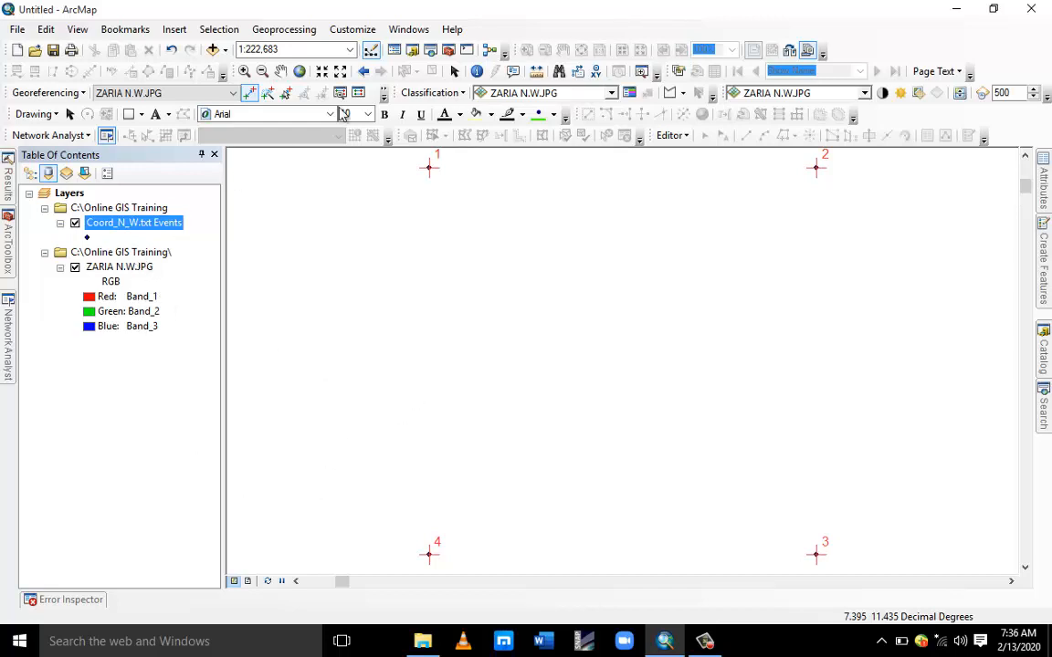
left_click(665, 639)
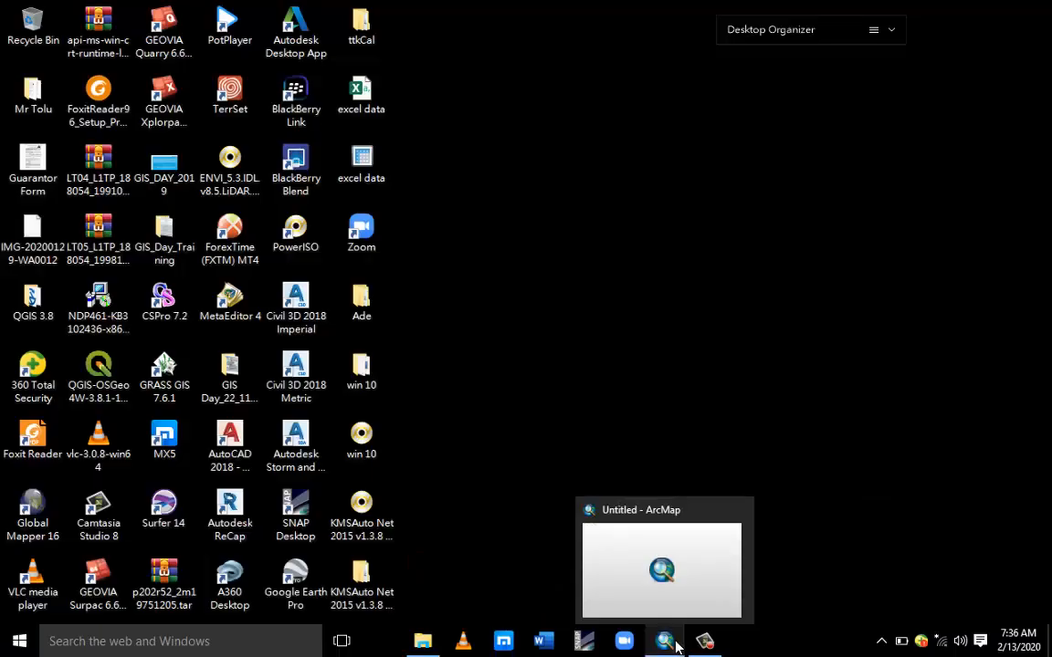
left_click(671, 641)
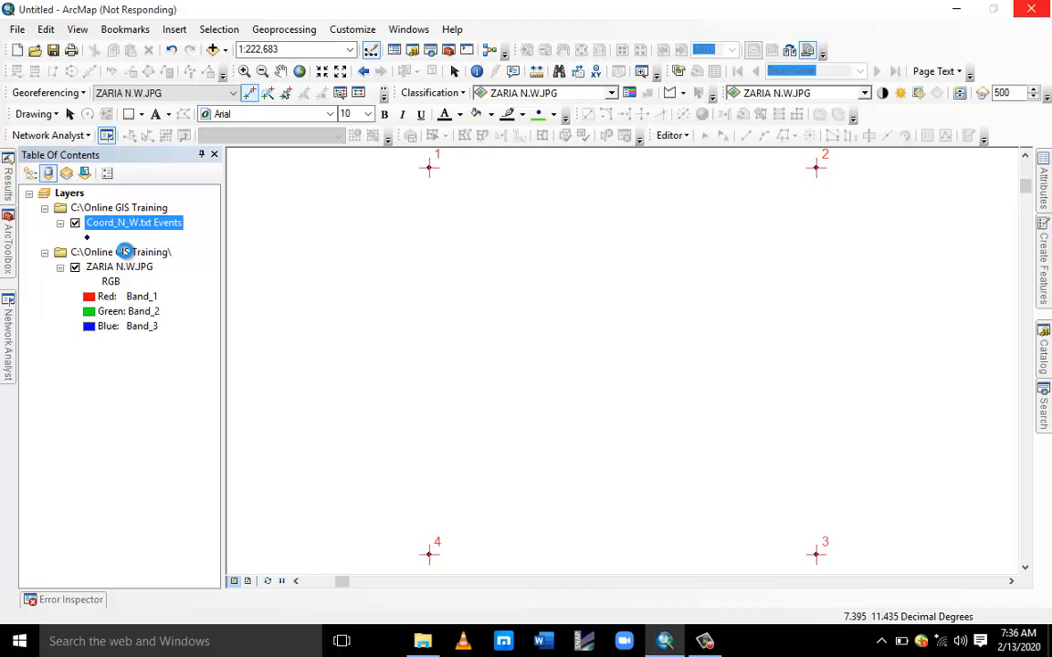
mouse_move(704, 639)
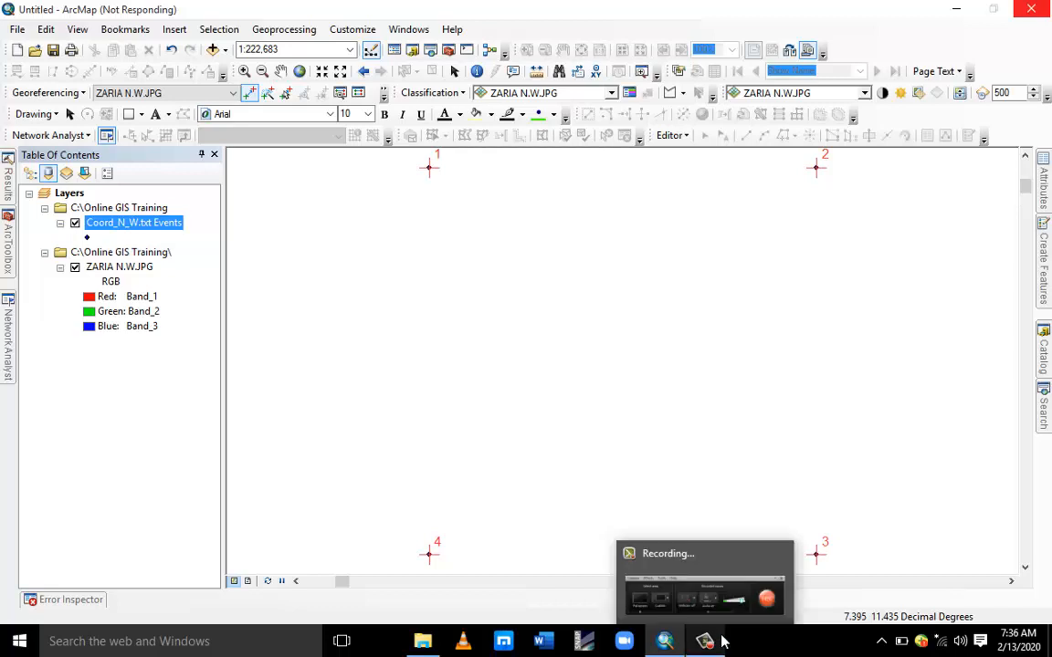
mouse_move(711, 614)
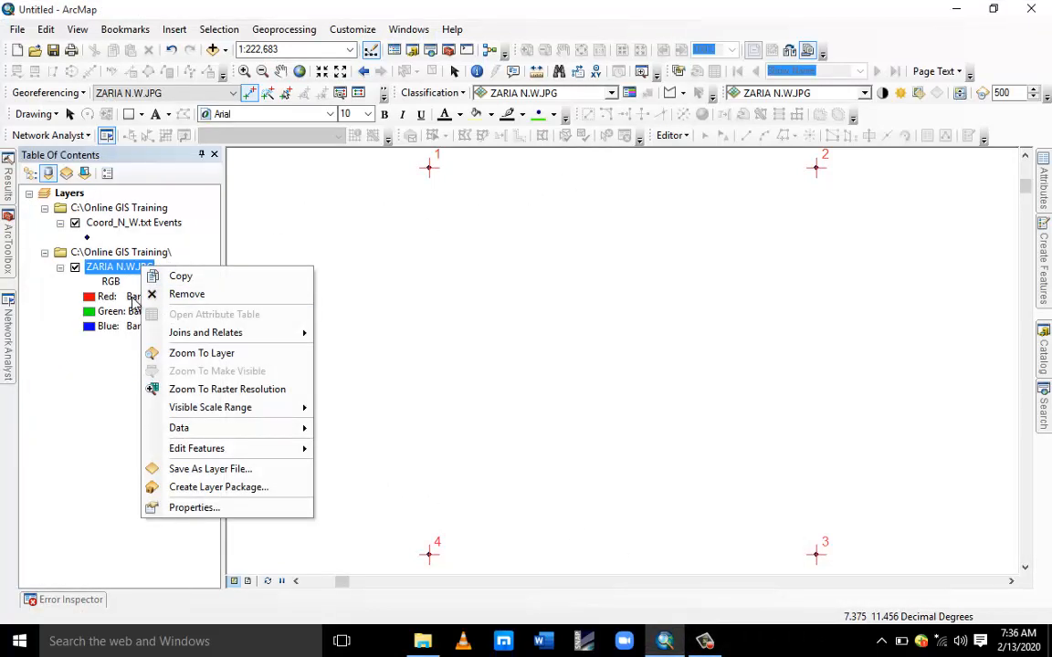
Zoom to the Zaria image layer and update the display using the four control point links.
left_click(190, 356)
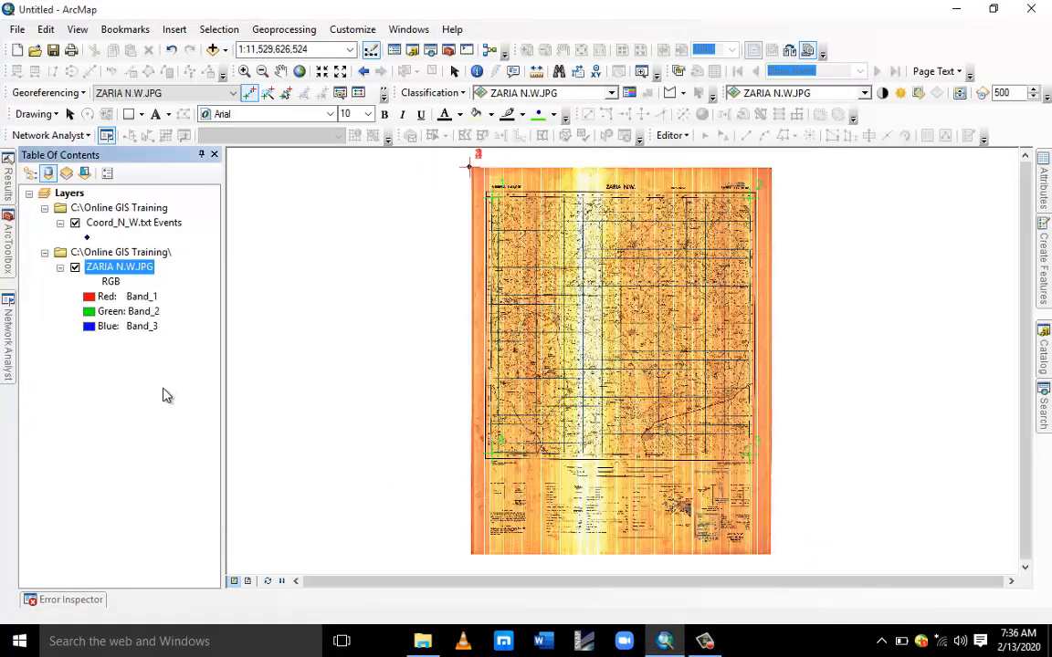
left_click(82, 94)
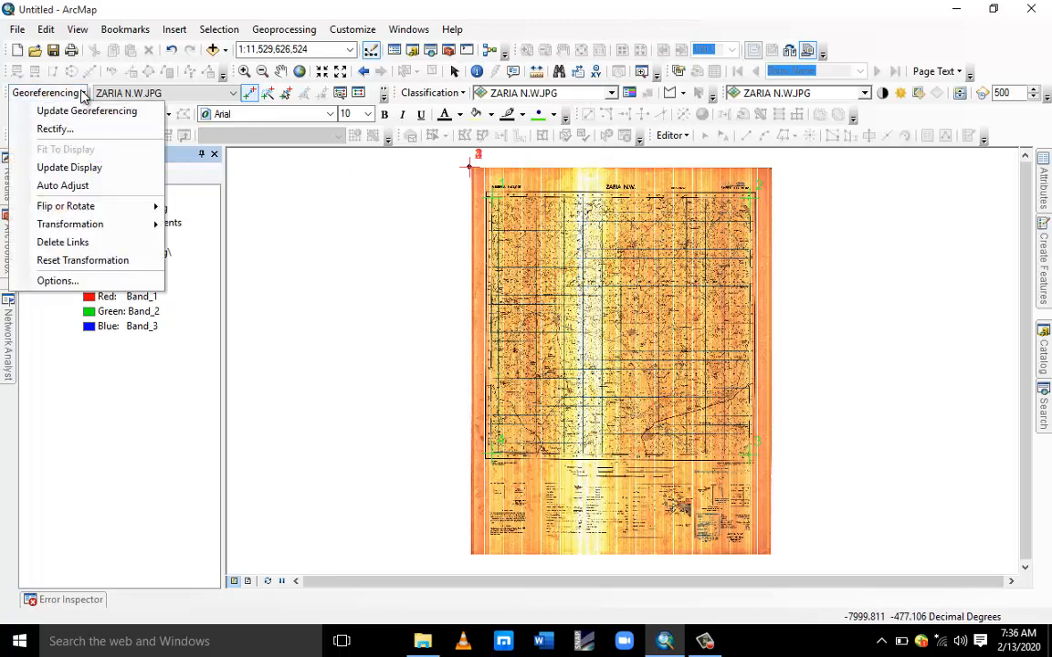
left_click(85, 173)
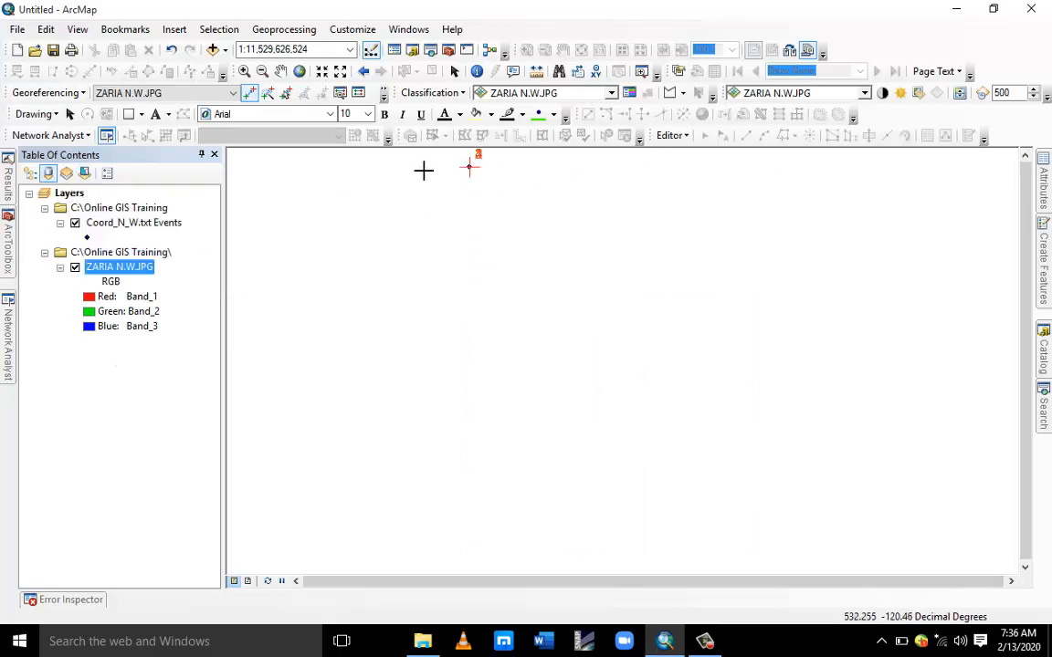
Zoom to the coordinate points layer and open the Link Table to review the four links and their residuals.
right_click(110, 228)
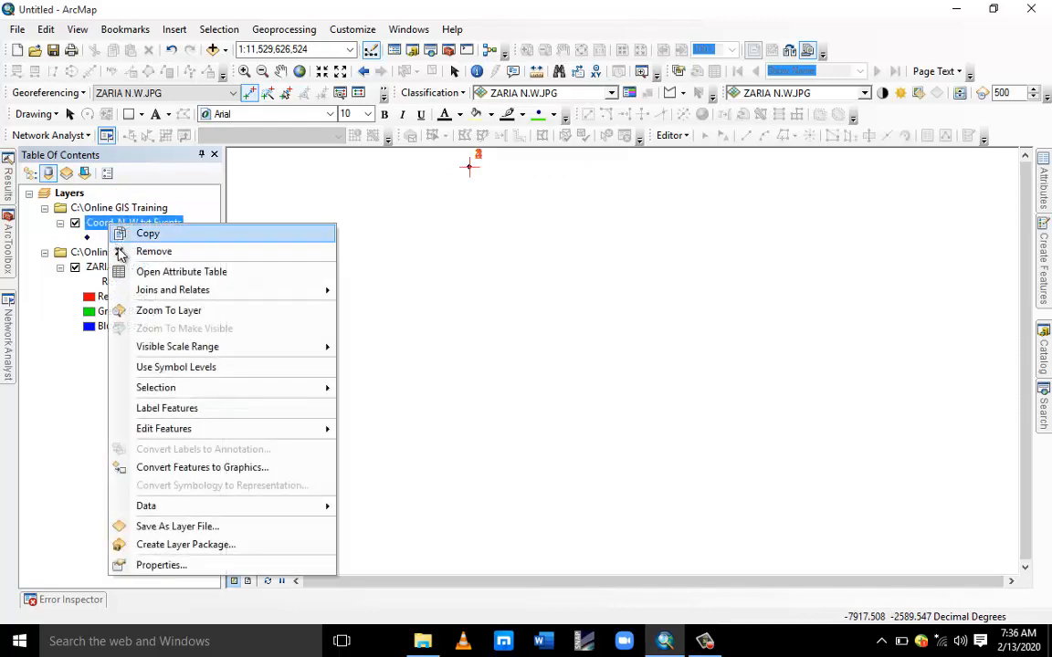
left_click(142, 311)
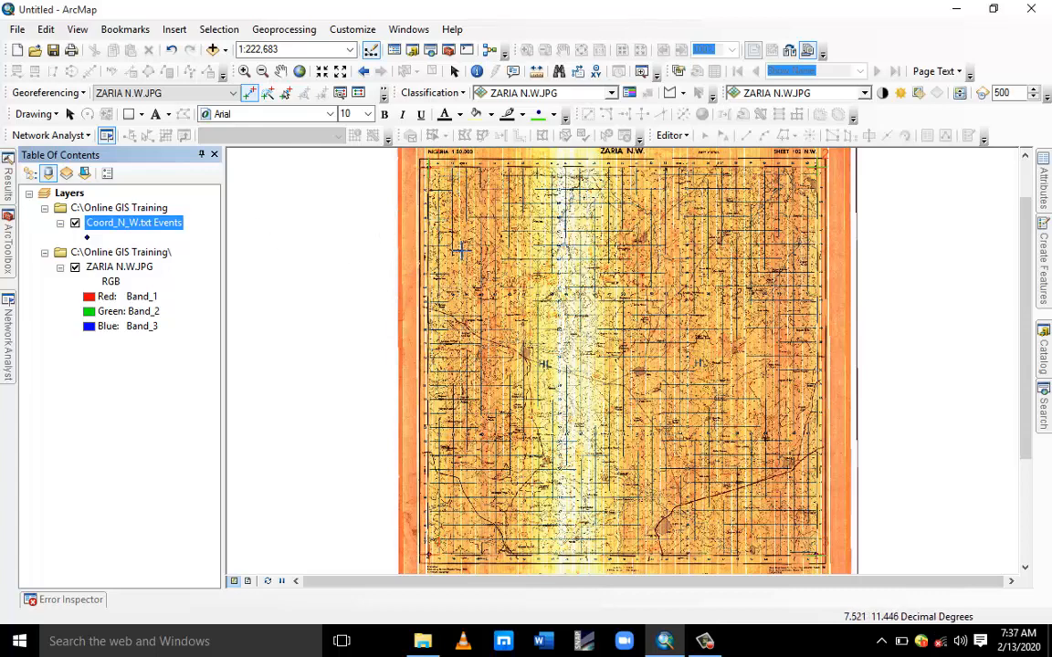
left_click(455, 73)
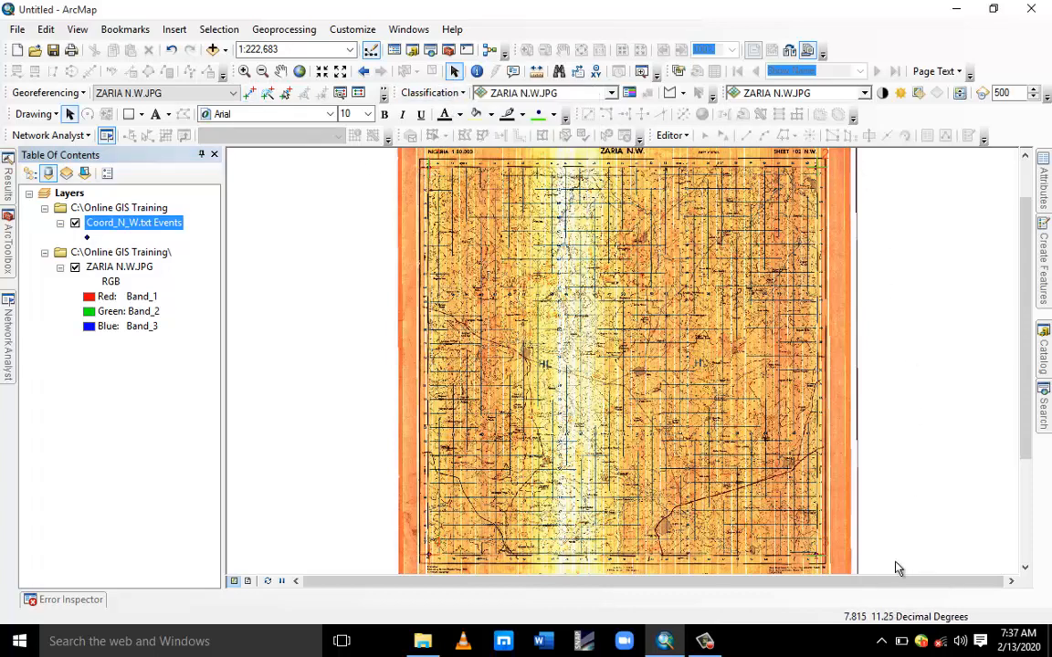
mouse_move(6, 298)
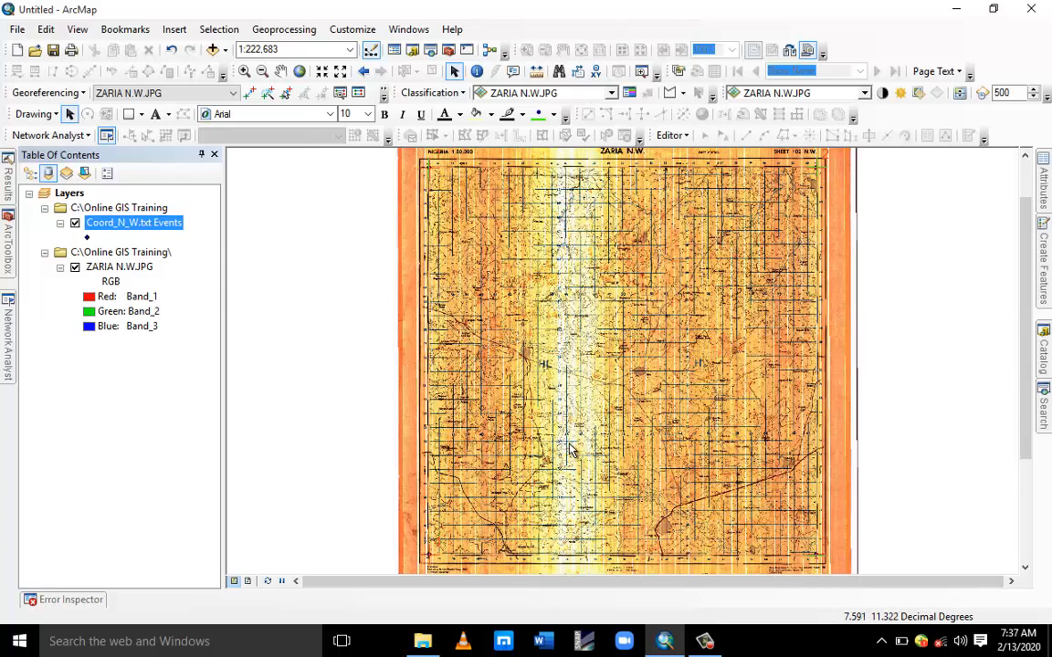
left_click(359, 95)
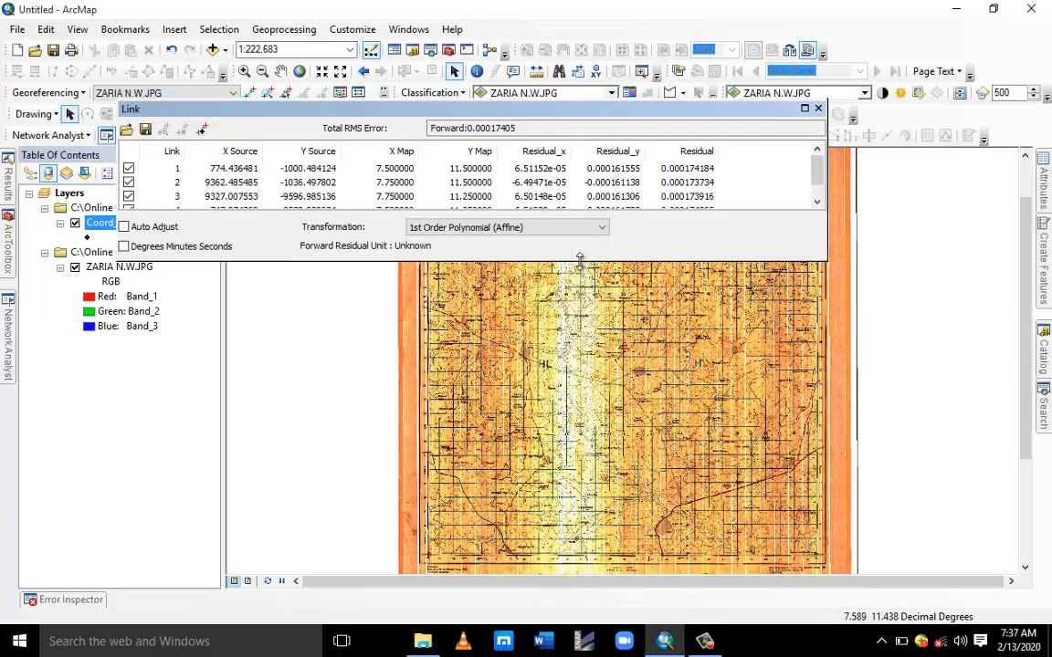
left_click_drag(579, 260, 595, 424)
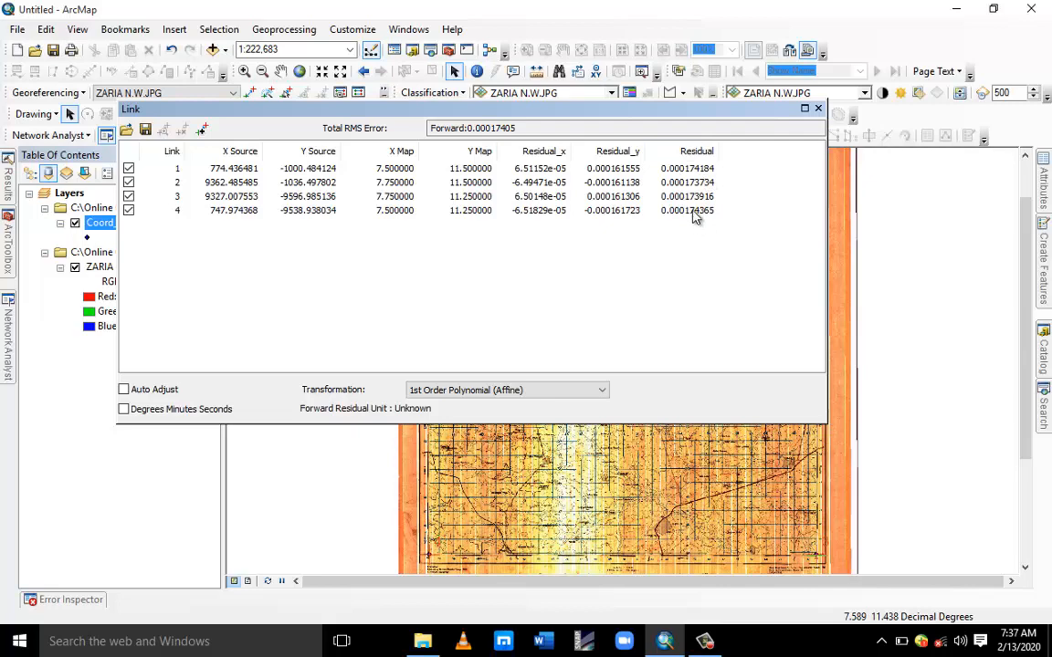
left_click(819, 109)
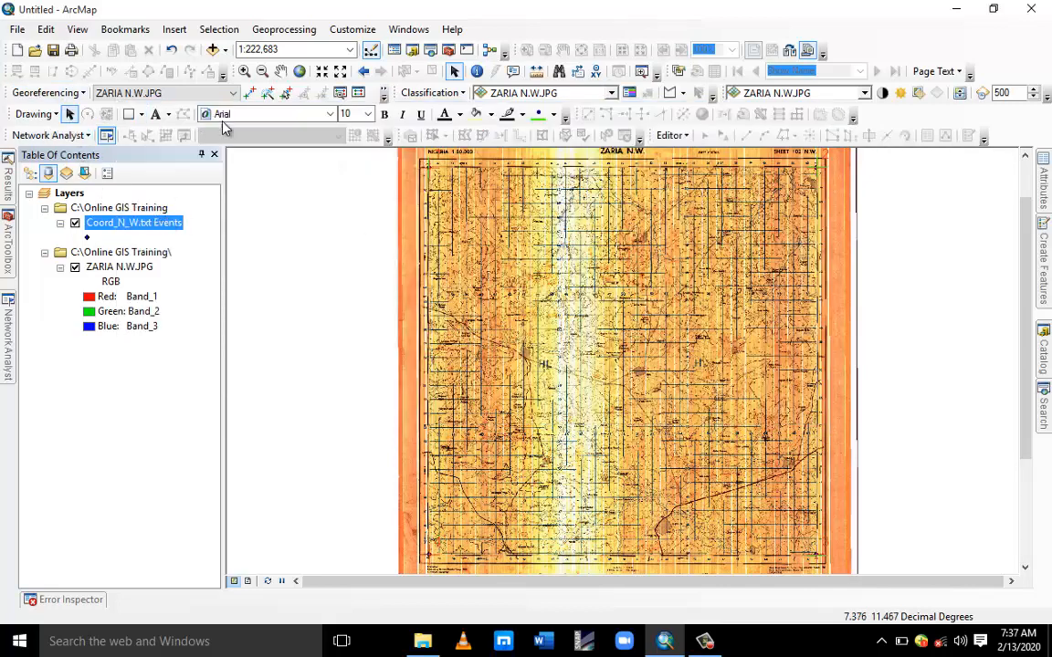
Update the georeferencing of ZARIA N.W.JPG and hide the Coord_N_W.txt Events layer.
left_click(80, 93)
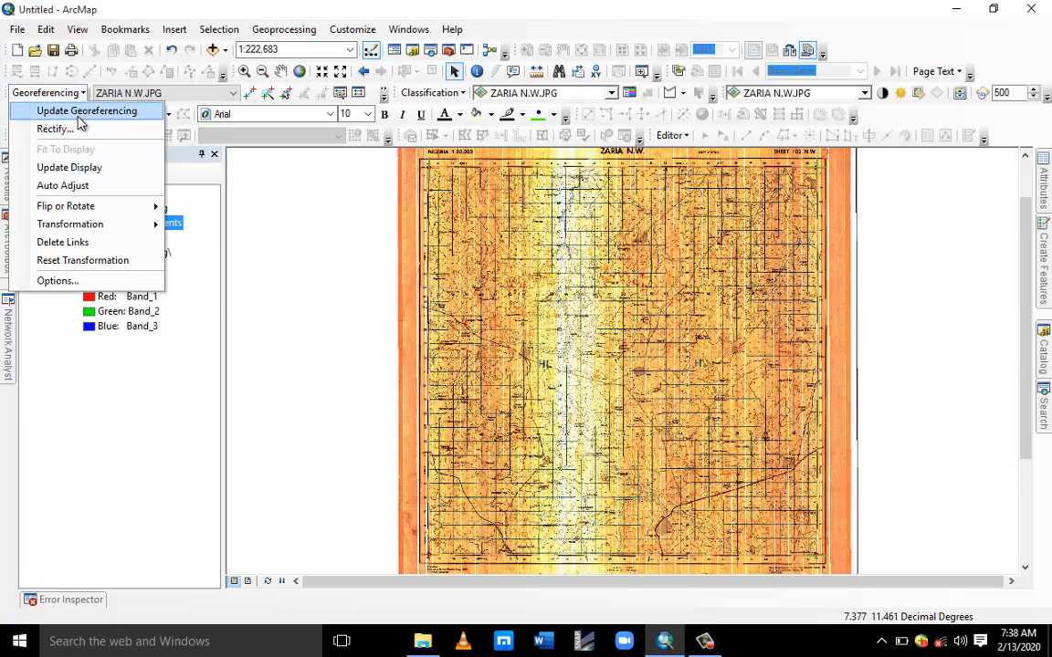
left_click(78, 113)
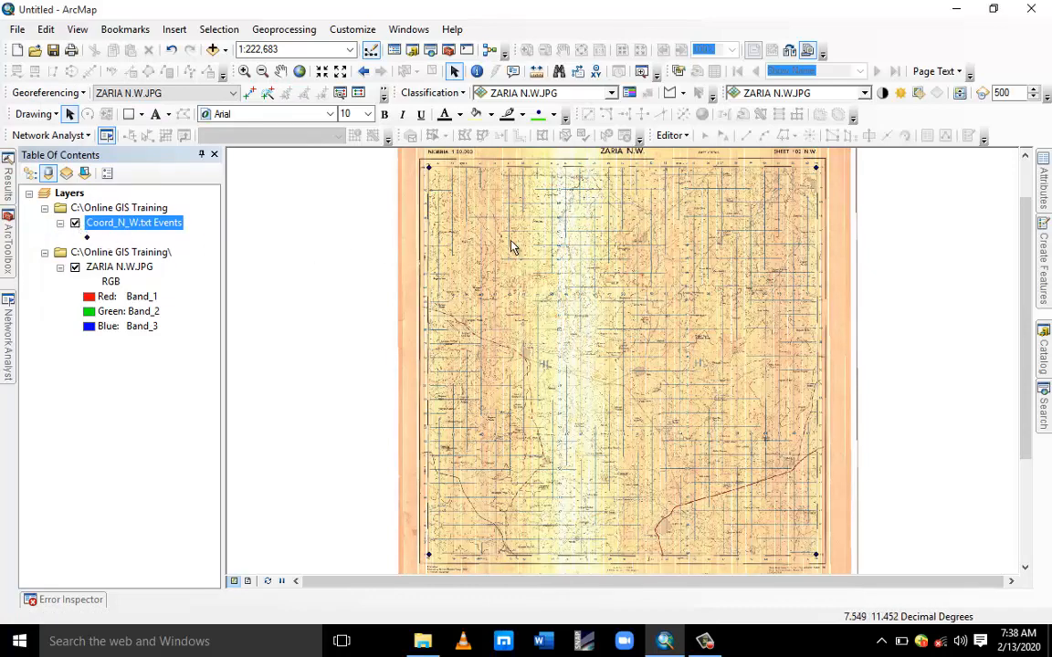
left_click(75, 223)
Zoom in to inspect the image's 7°30′, 11°30′ upper-left corner, then zoom back to the full Zaria image.
scroll(419, 160, "up", 1)
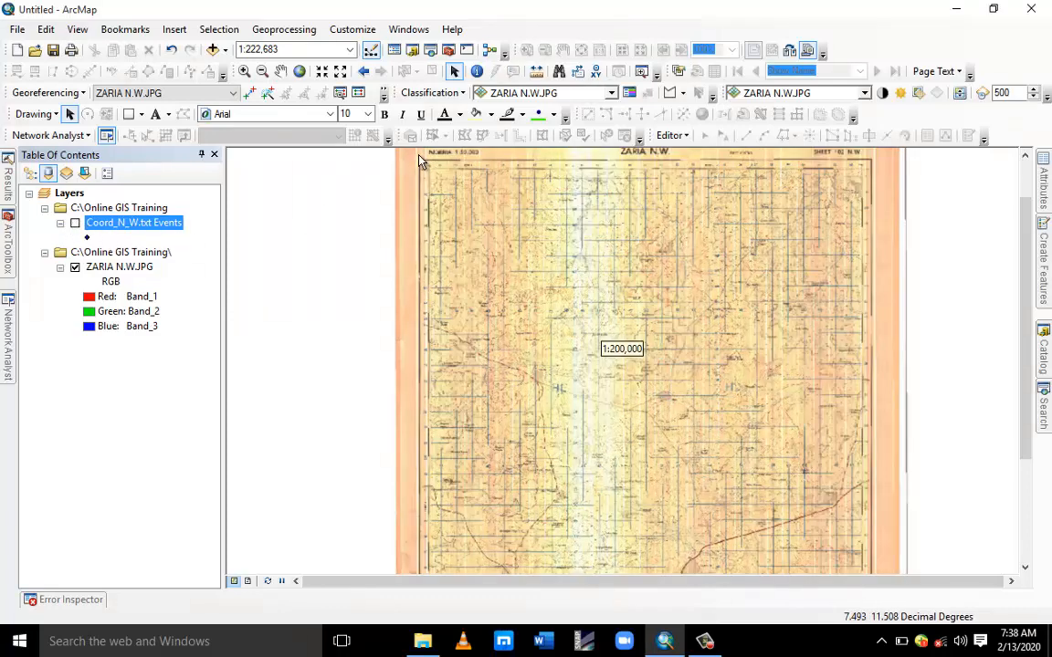
scroll(420, 161, "up", 6)
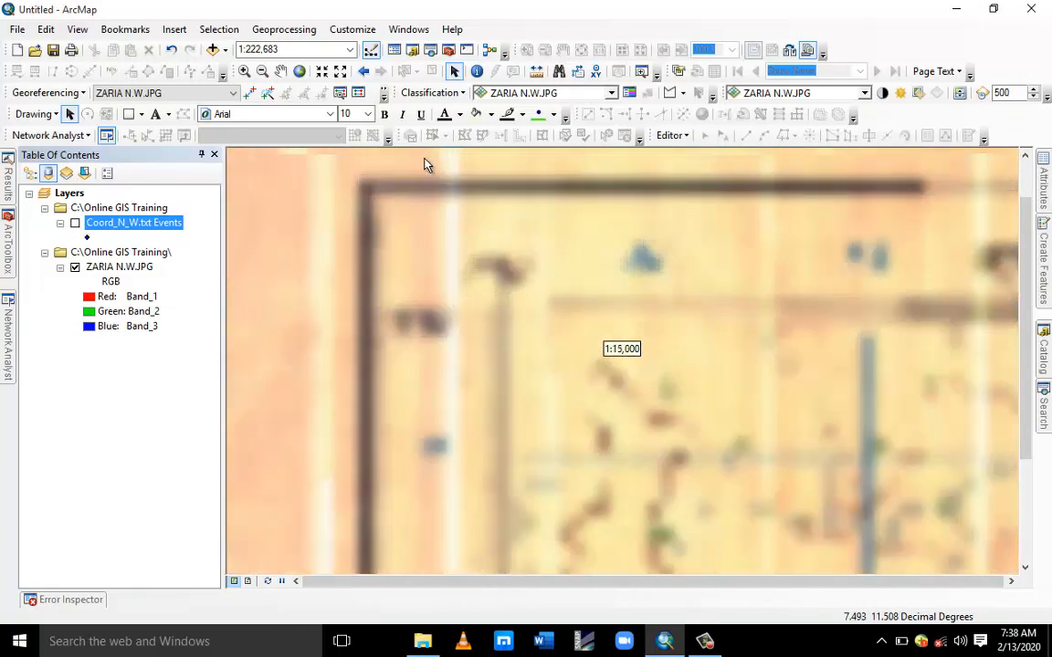
scroll(423, 162, "up", 2)
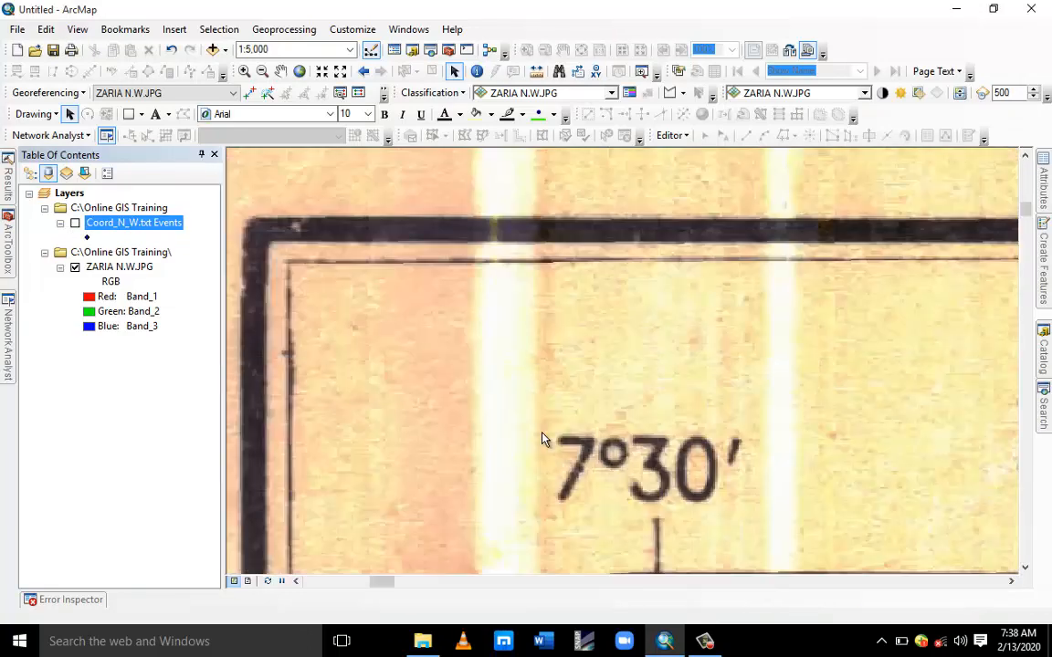
left_click_drag(536, 433, 559, 219)
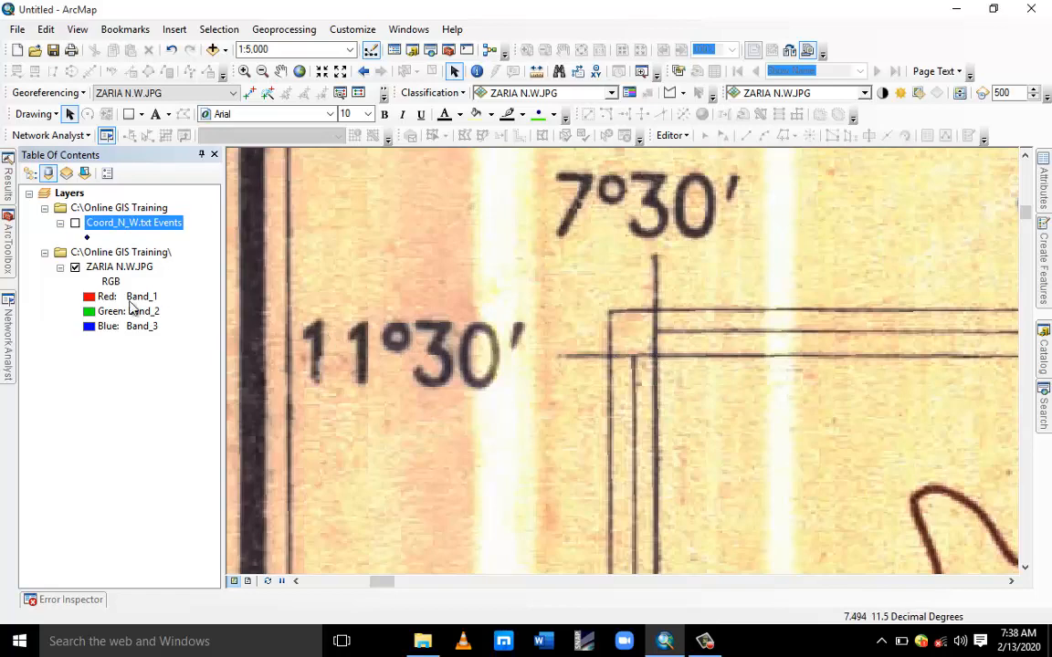
left_click(111, 269, "ctrl")
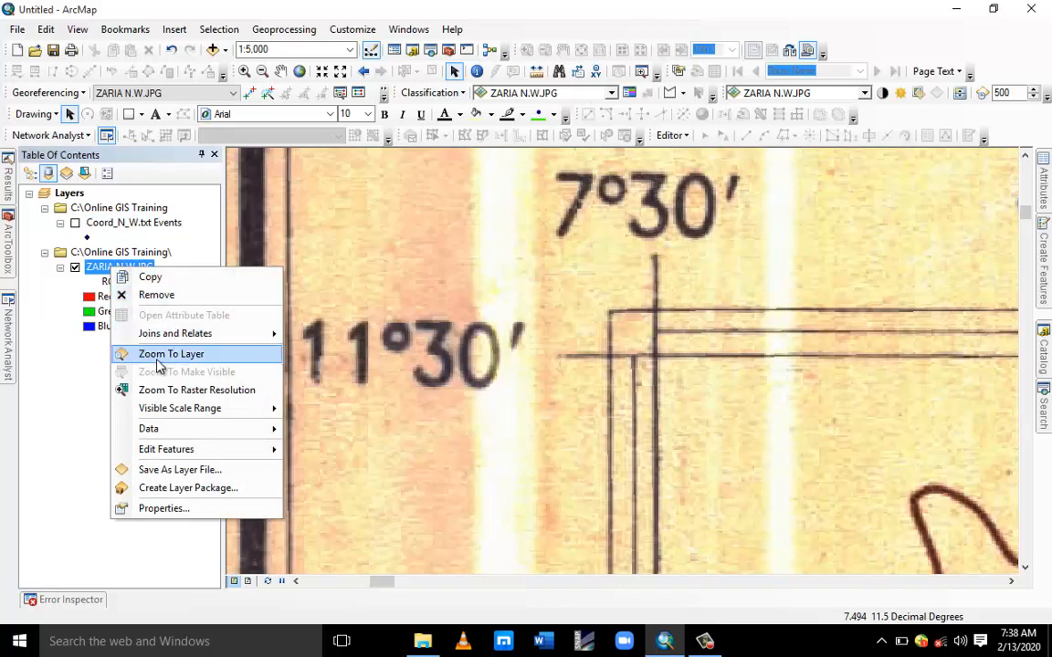
left_click(157, 357)
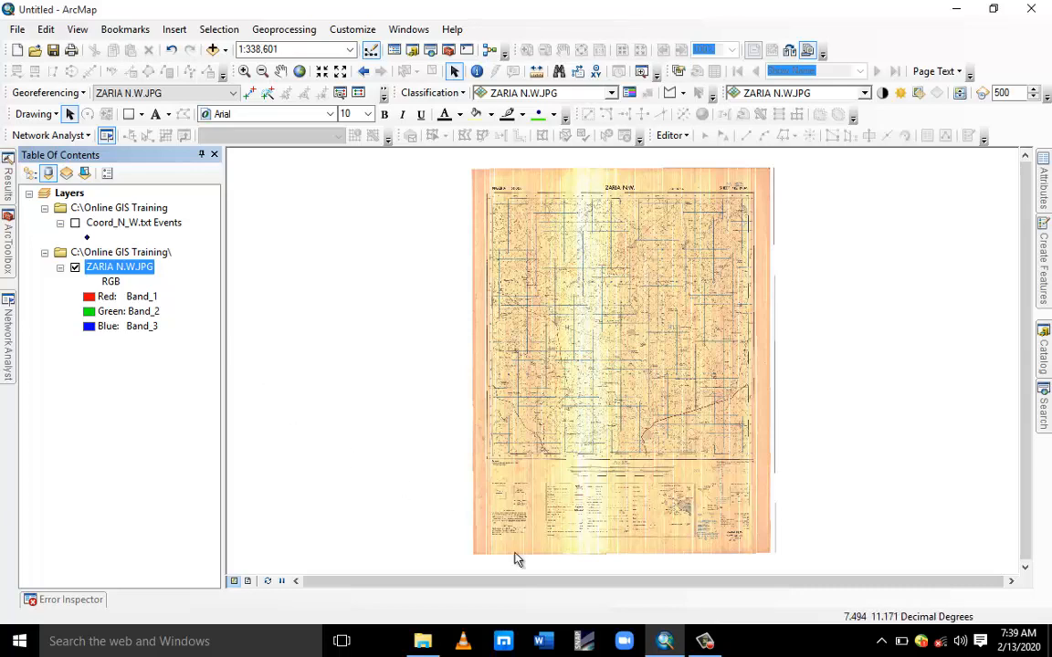
mouse_move(676, 648)
left_click(707, 652)
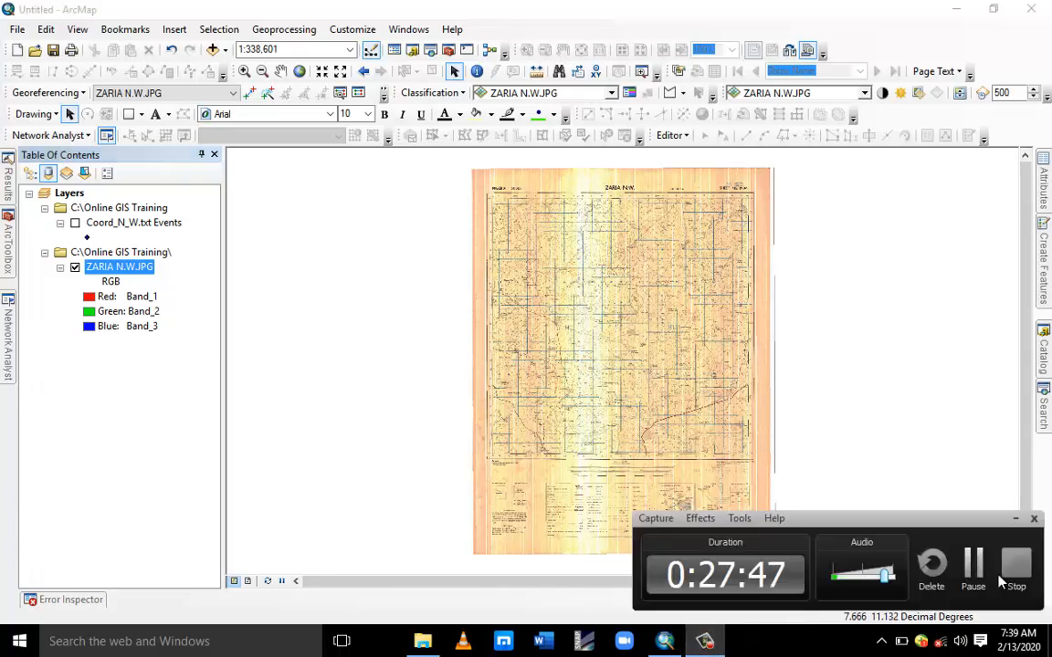